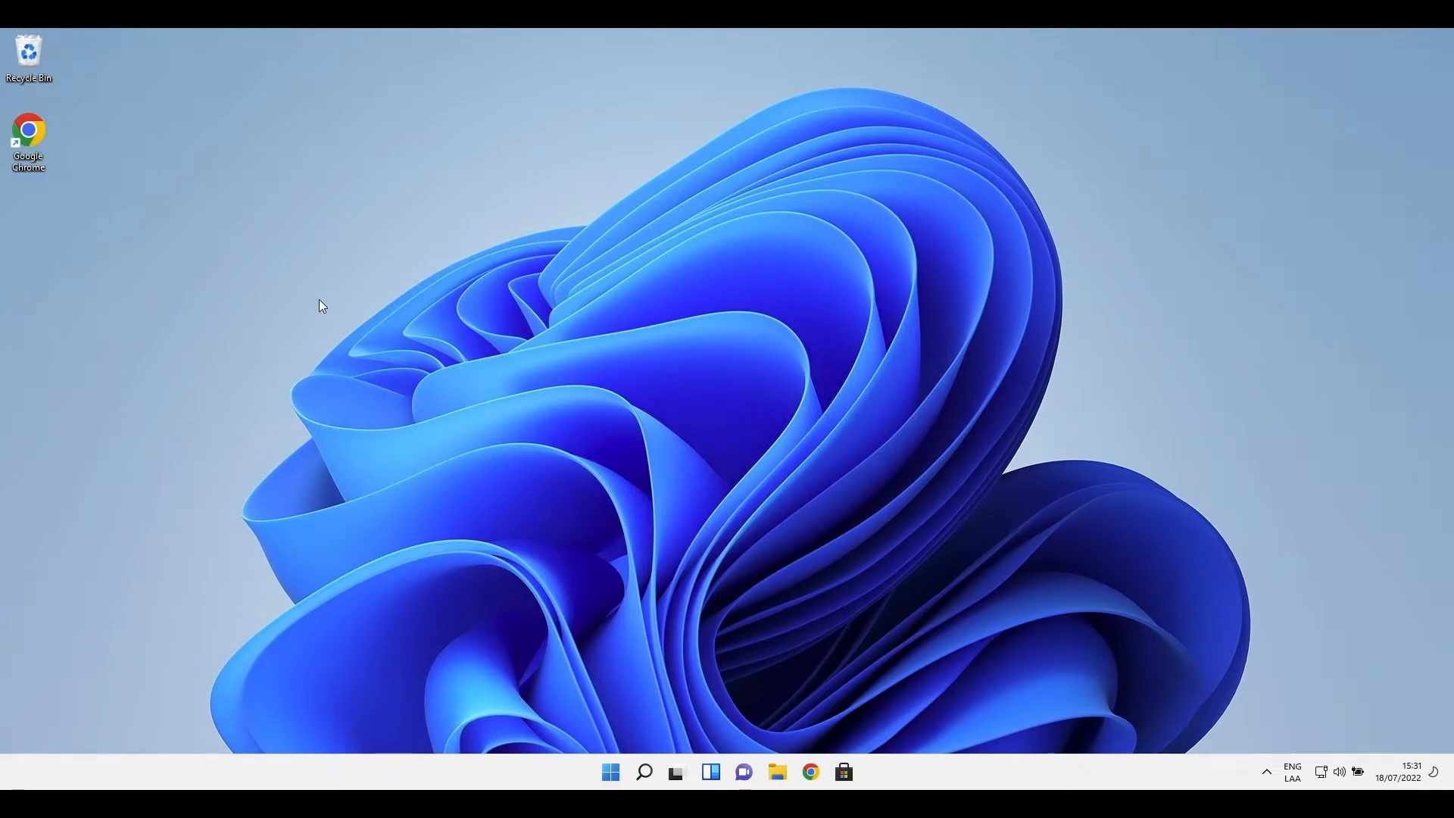
{"action": "double_click", "coordinate": [45, 127]}
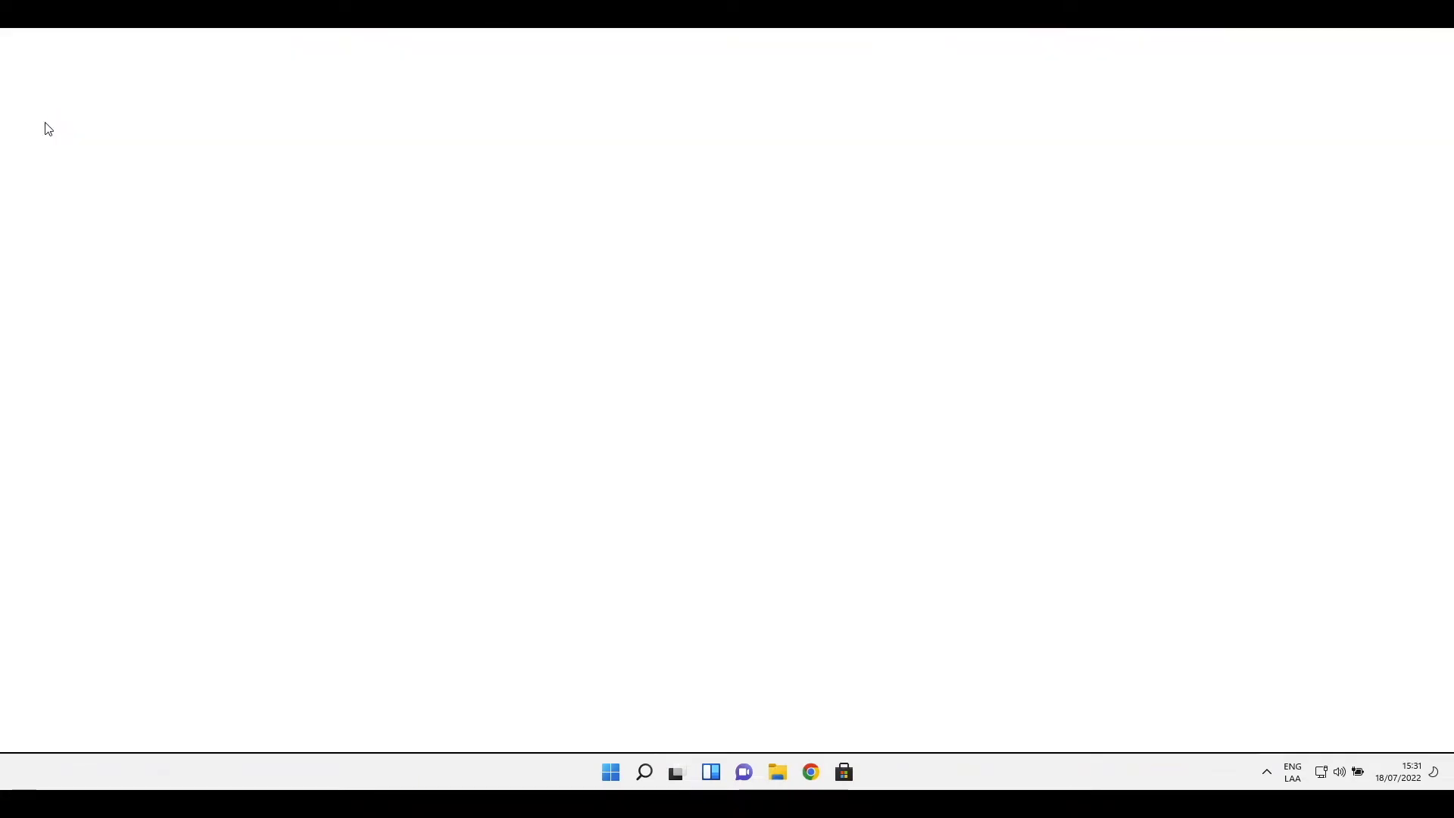
{"action": "type", "text": "www.ba"}
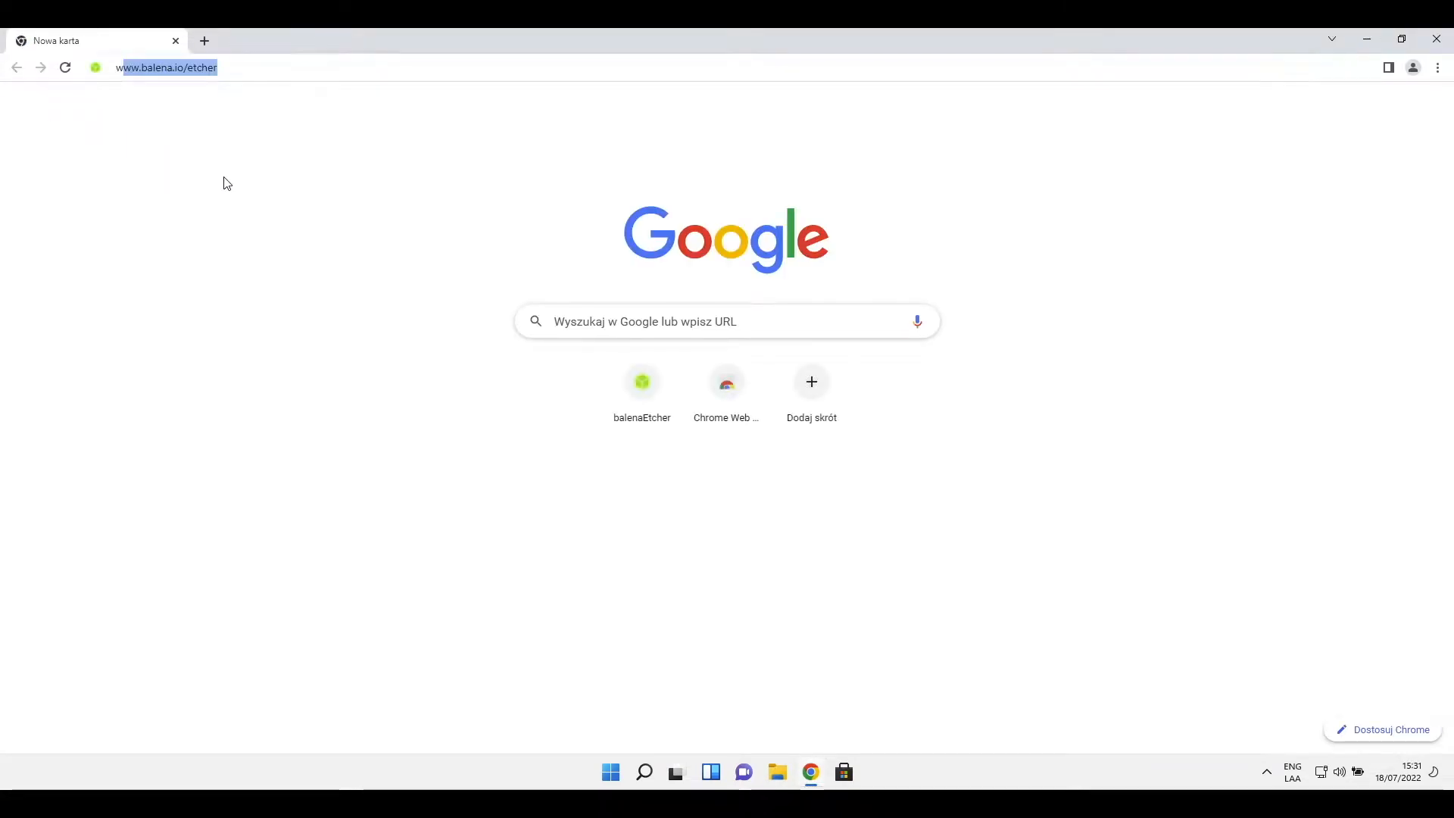
{"action": "type", "text": "lena.io"}
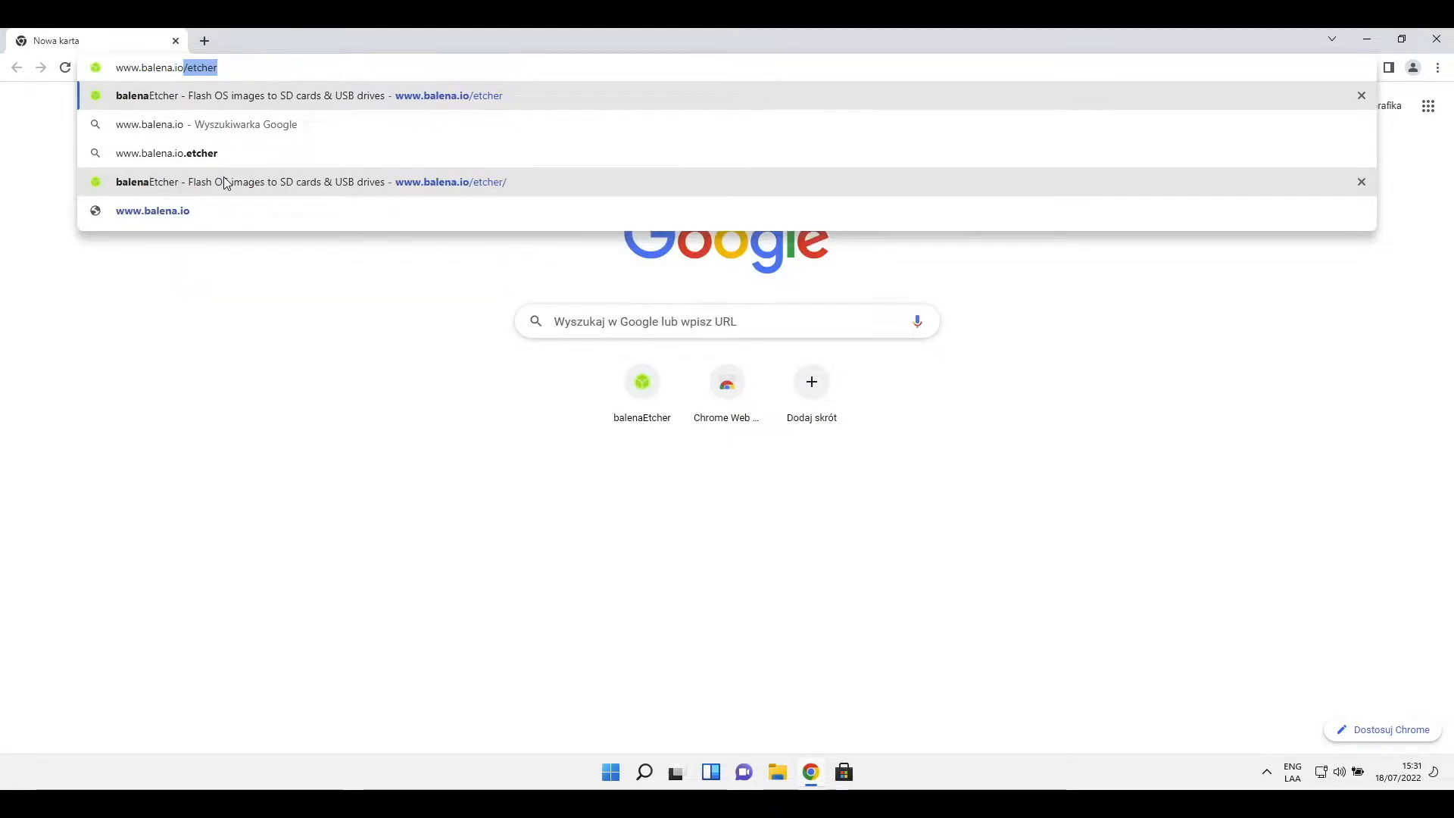
{"action": "type", "text": "/eth"}
{"action": "key", "text": "BackSpace"}
{"action": "type", "text": "cher"}
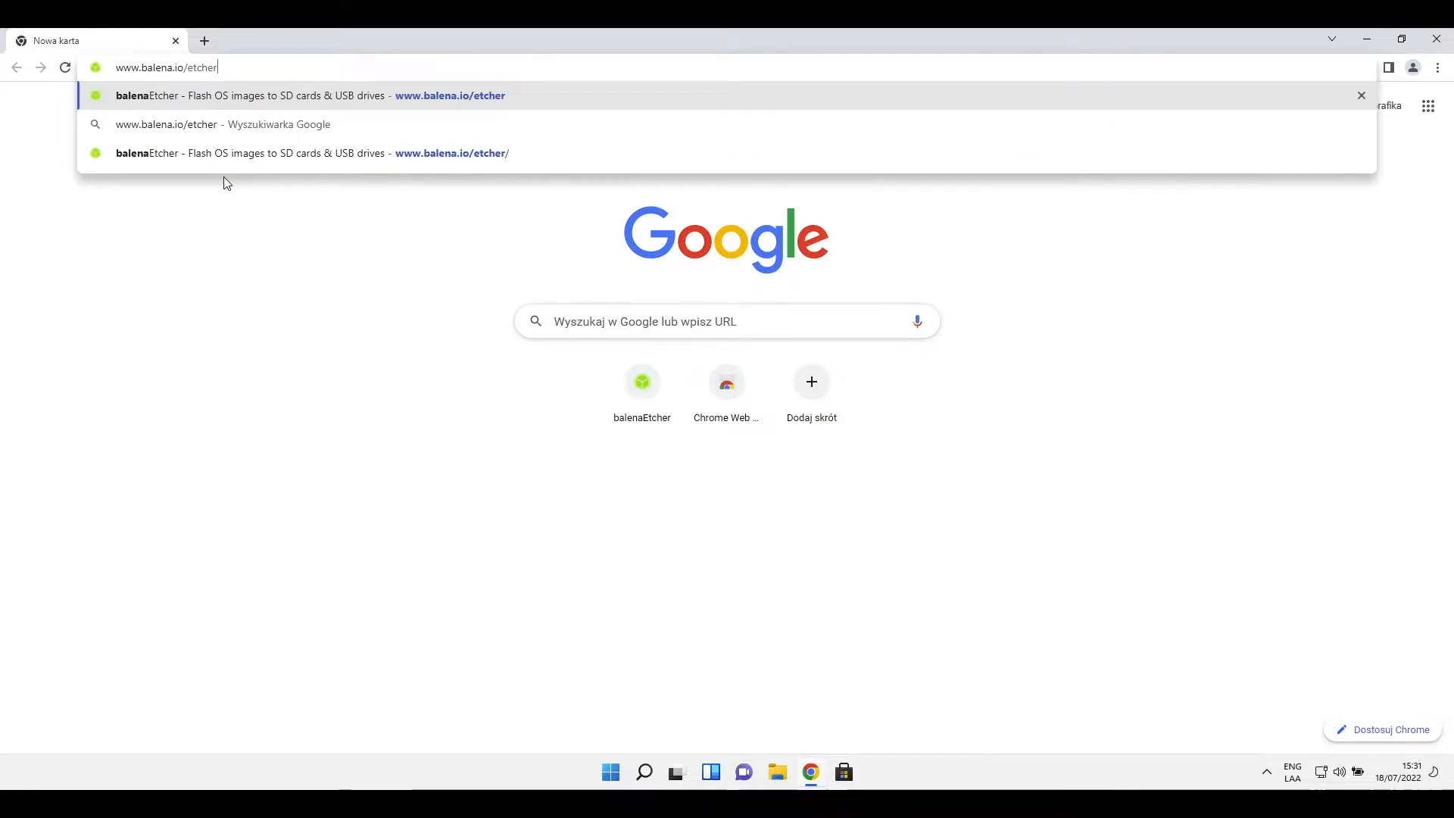
{"action": "key", "text": "Return"}
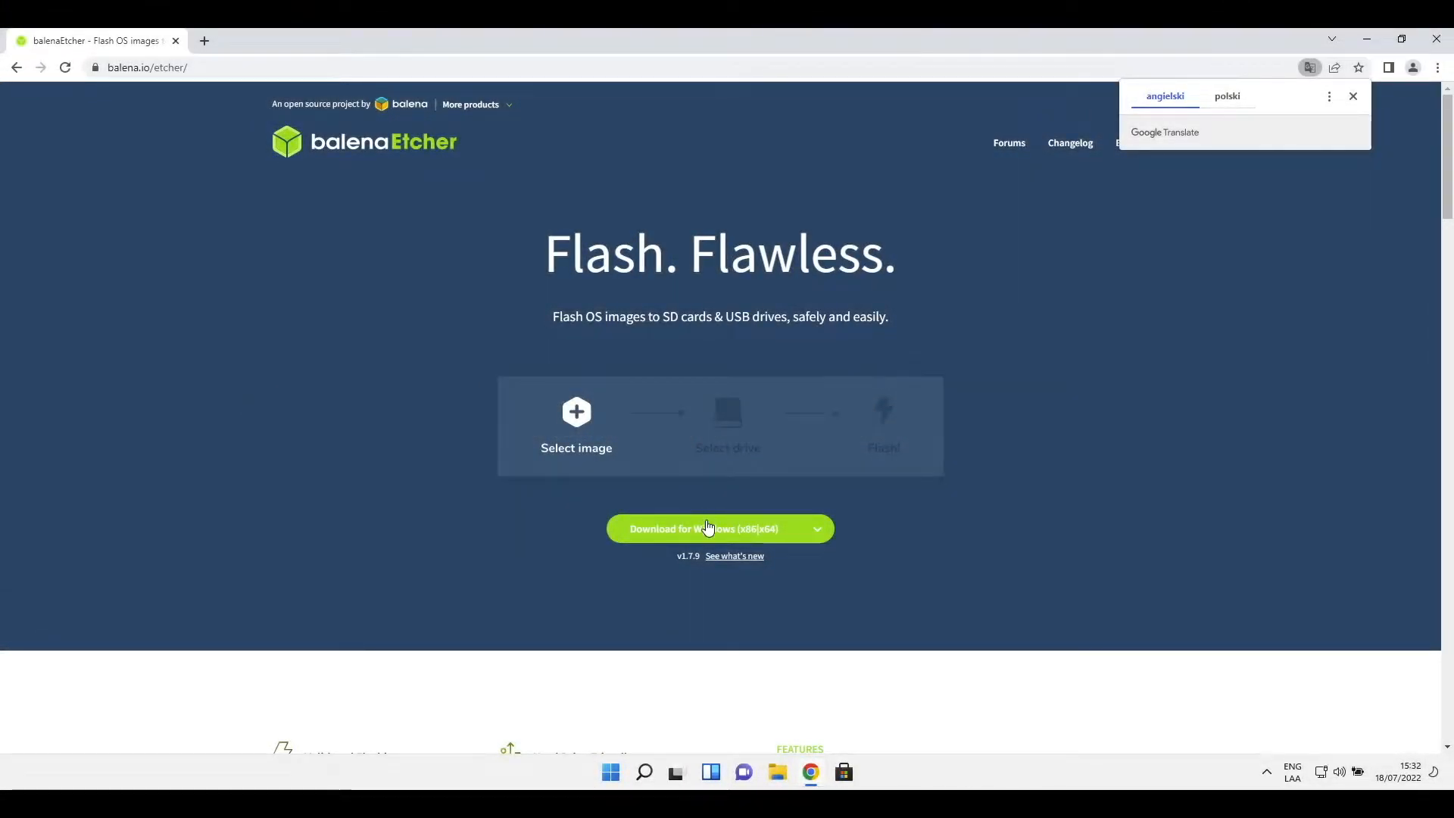
Step: Download balenaEtcher for Windows (x86|x64) and install it by running balenaEtcher-Setup-1.7.9 from the Downloads folder
{"action": "left_click", "coordinate": [708, 527]}
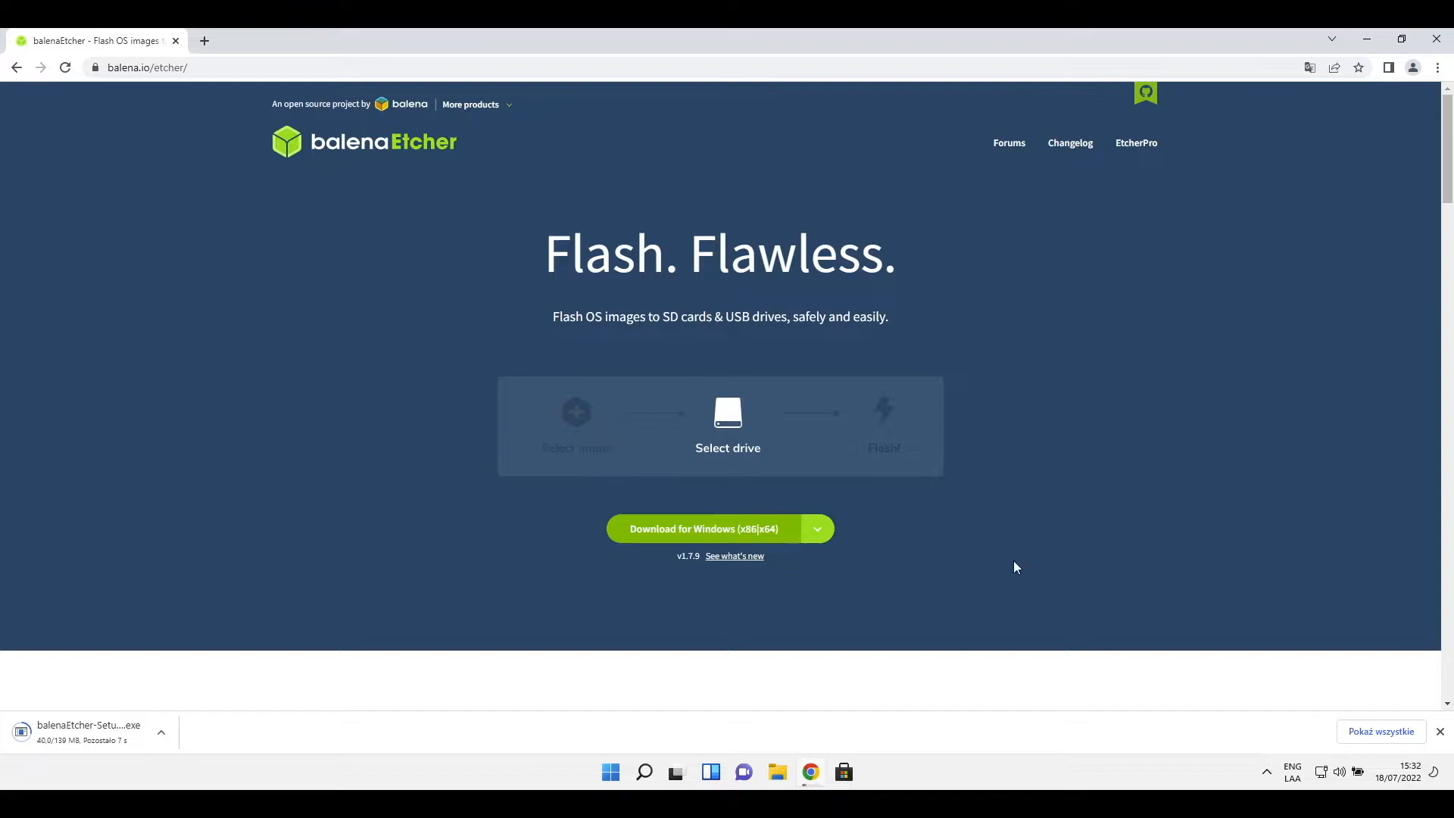
{"action": "left_click", "coordinate": [1366, 731]}
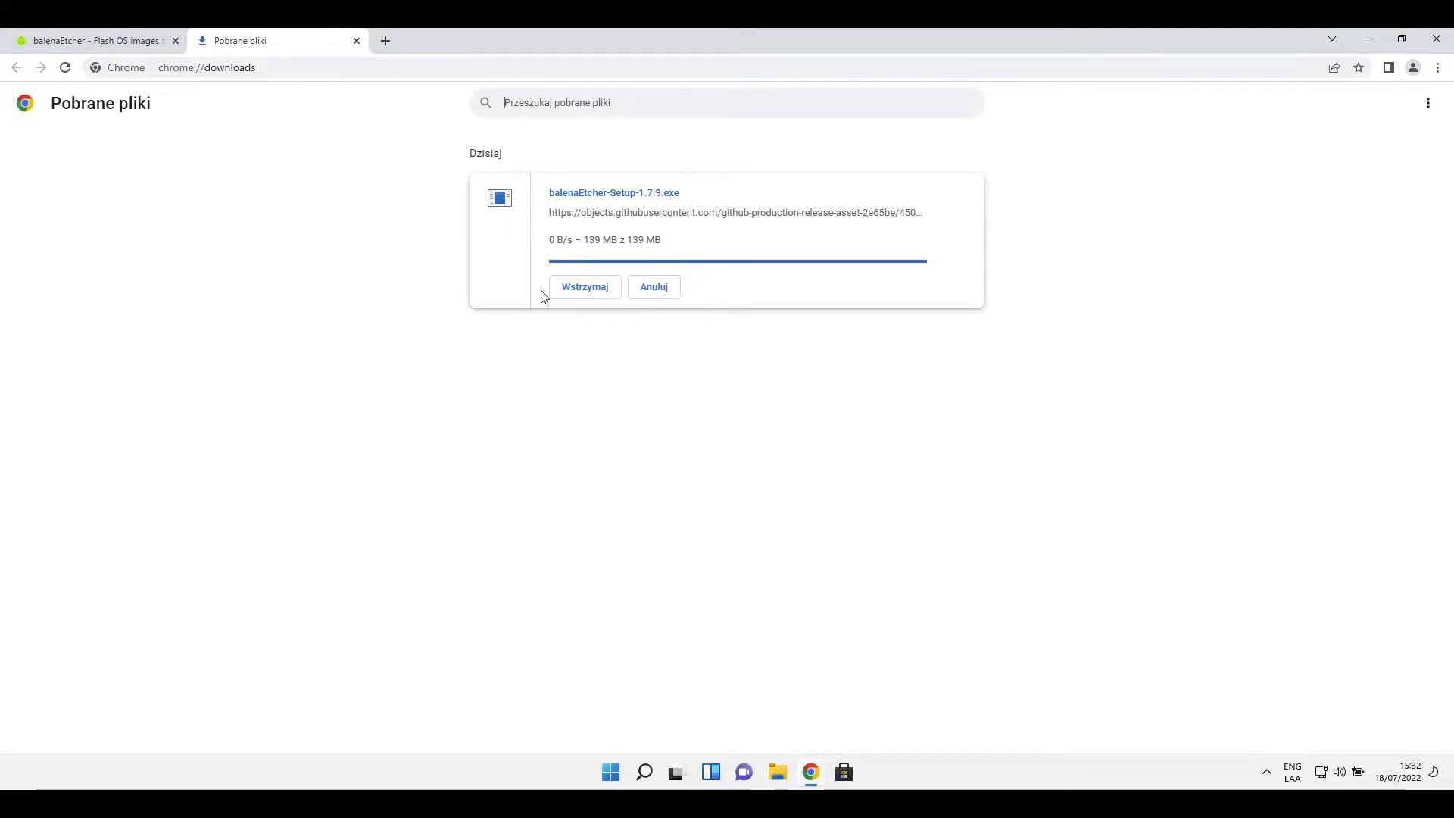
{"action": "left_click", "coordinate": [584, 248]}
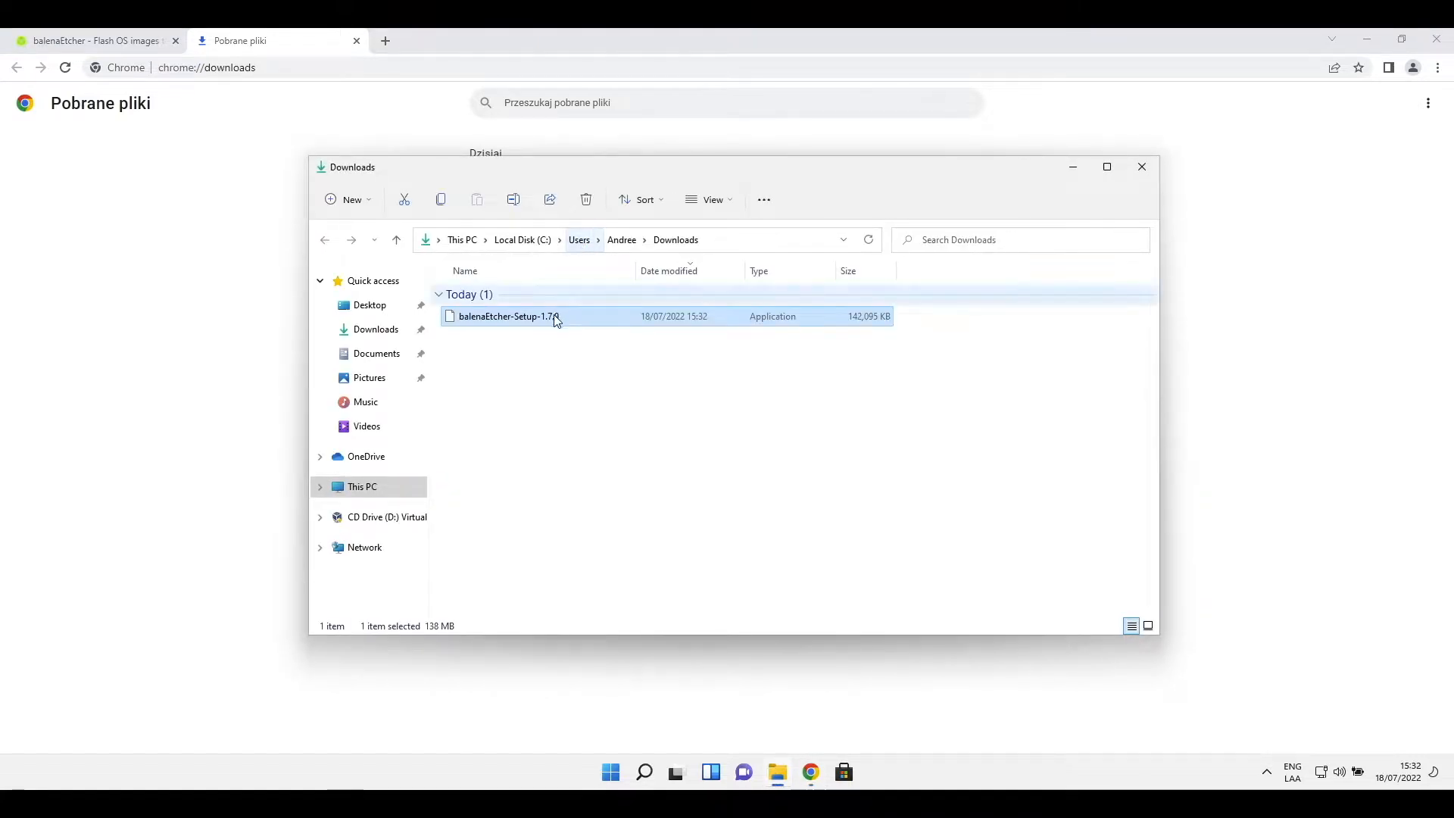
{"action": "double_click", "coordinate": [526, 318]}
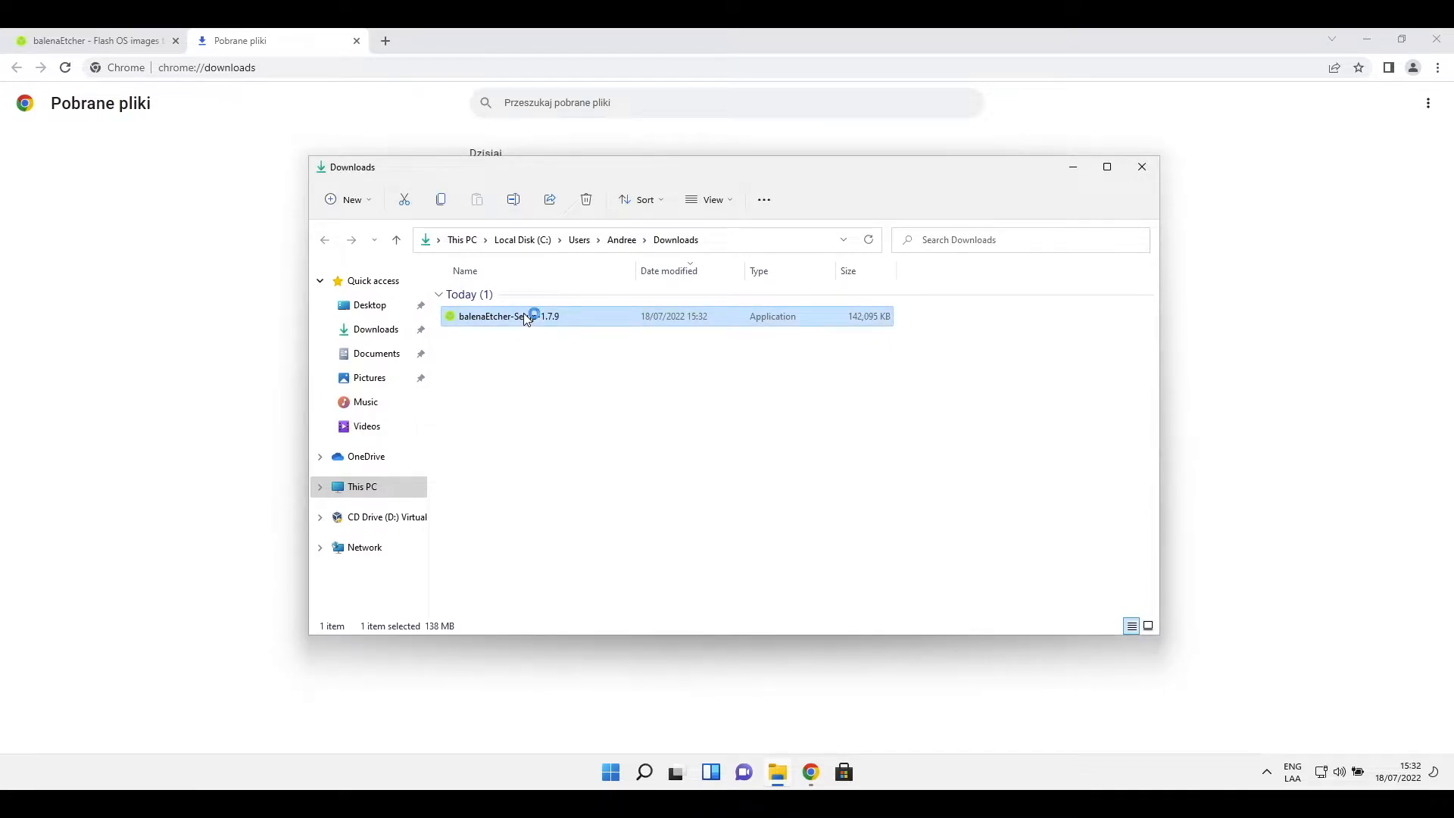
{"action": "left_click", "coordinate": [812, 521]}
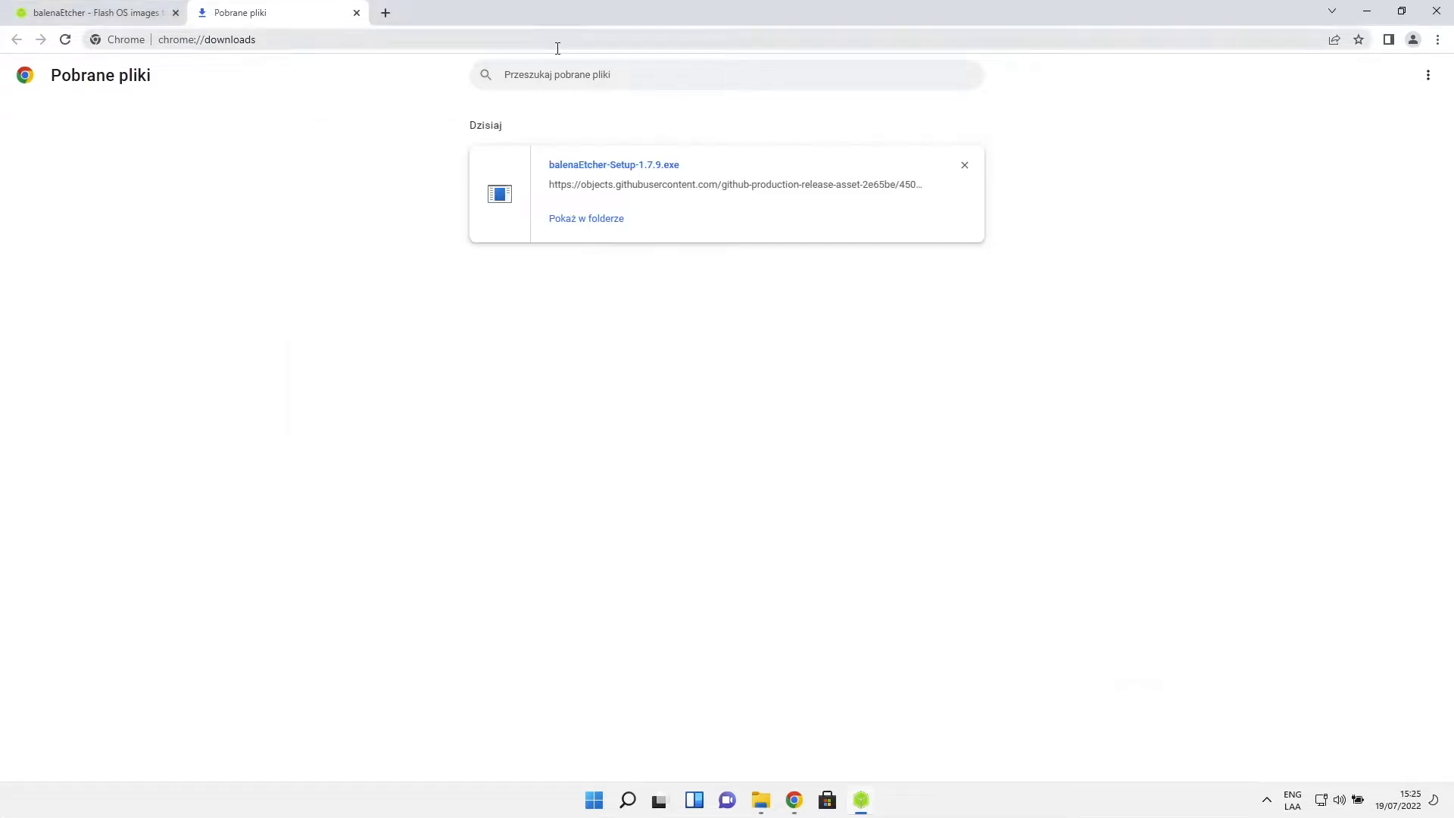
Step: Switch to Chrome, search the web for Home Assistant and open the home-assistant.io site
{"action": "left_click", "coordinate": [558, 71]}
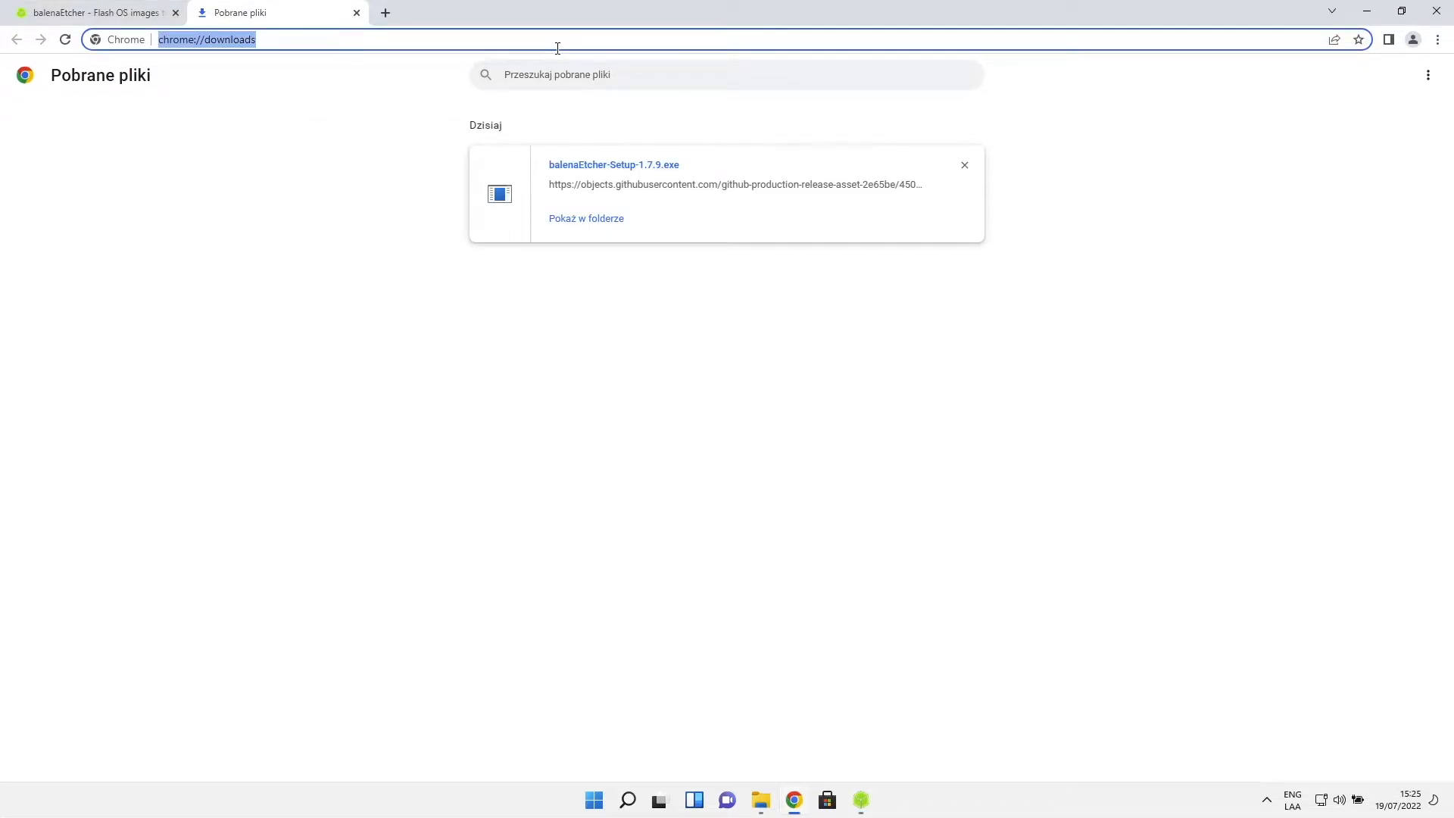
{"action": "type", "text": "home assitant"}
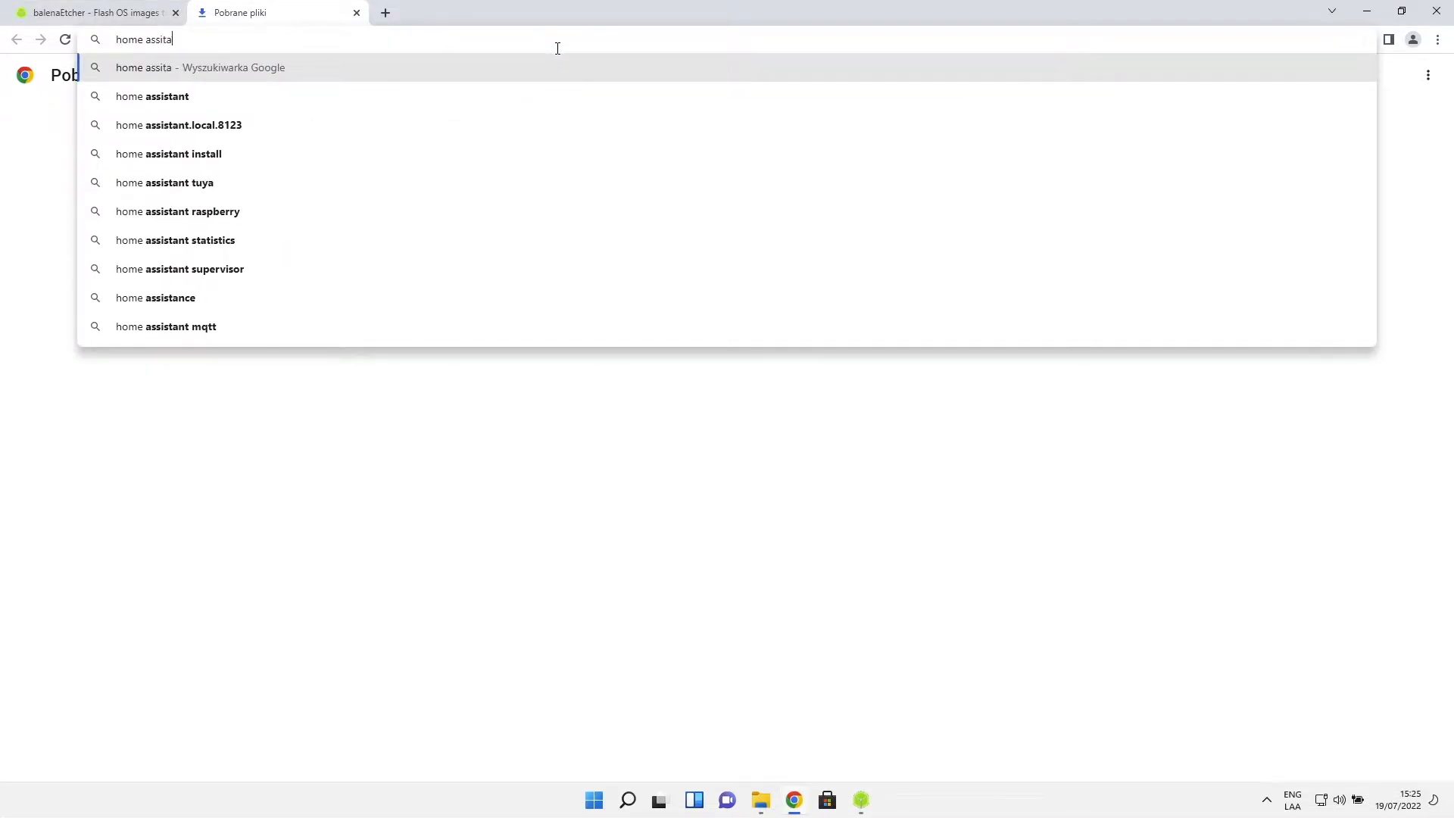
{"action": "key", "text": "Return"}
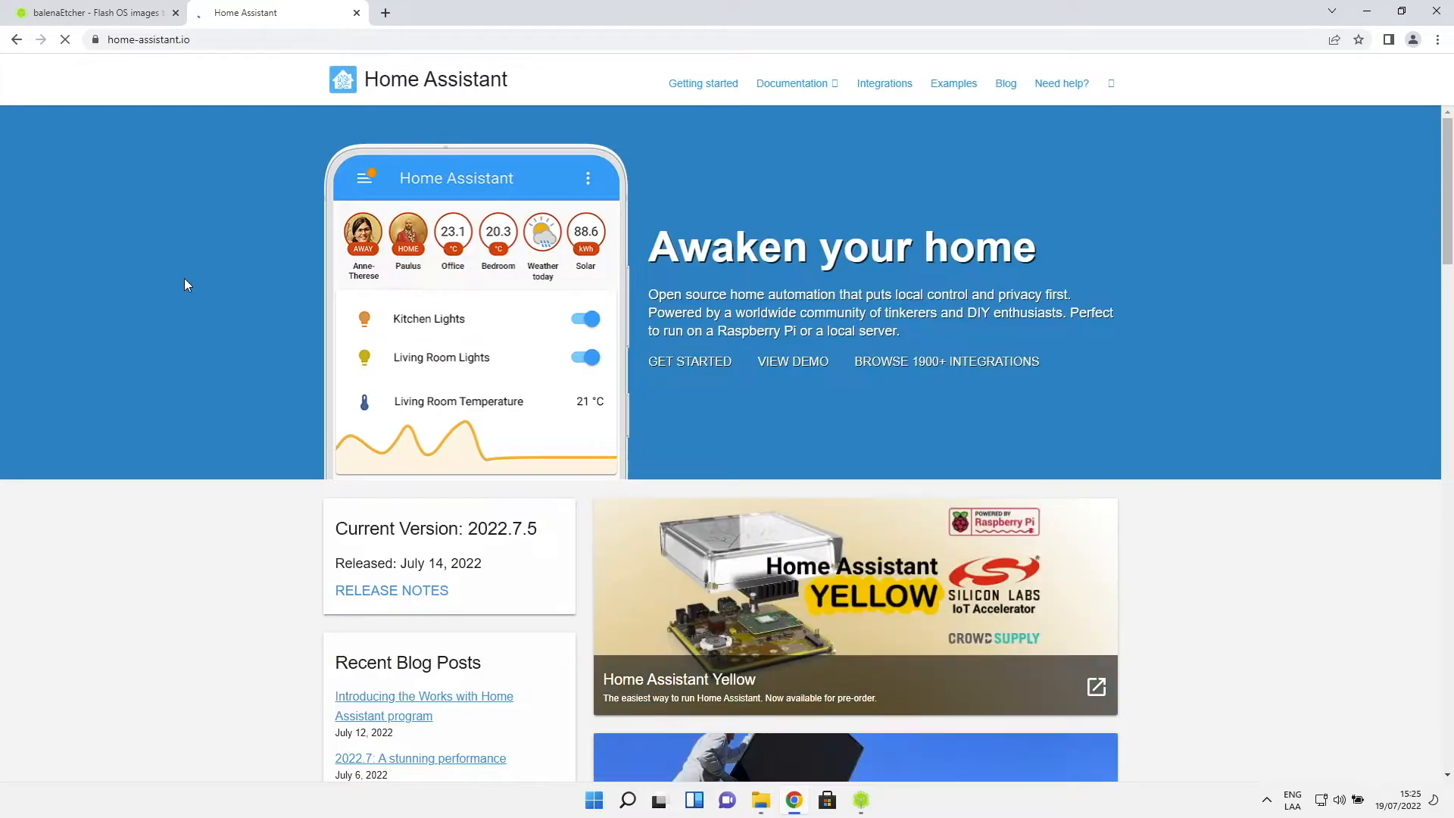
Step: Open the Raspberry Pi installation guide through Home Assistant's Getting Started and Installation pages
{"action": "left_click", "coordinate": [697, 91]}
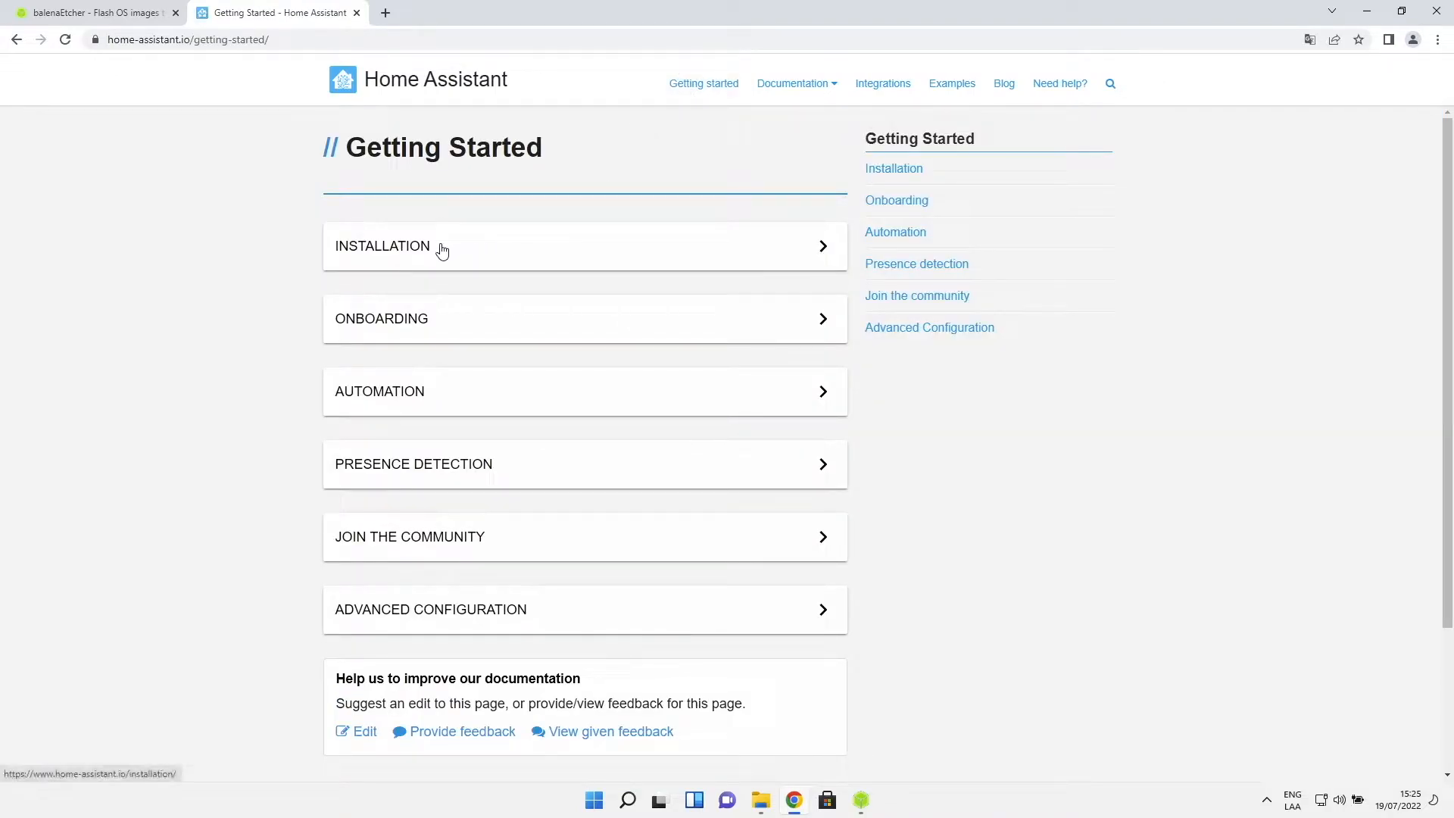
{"action": "left_click", "coordinate": [404, 255]}
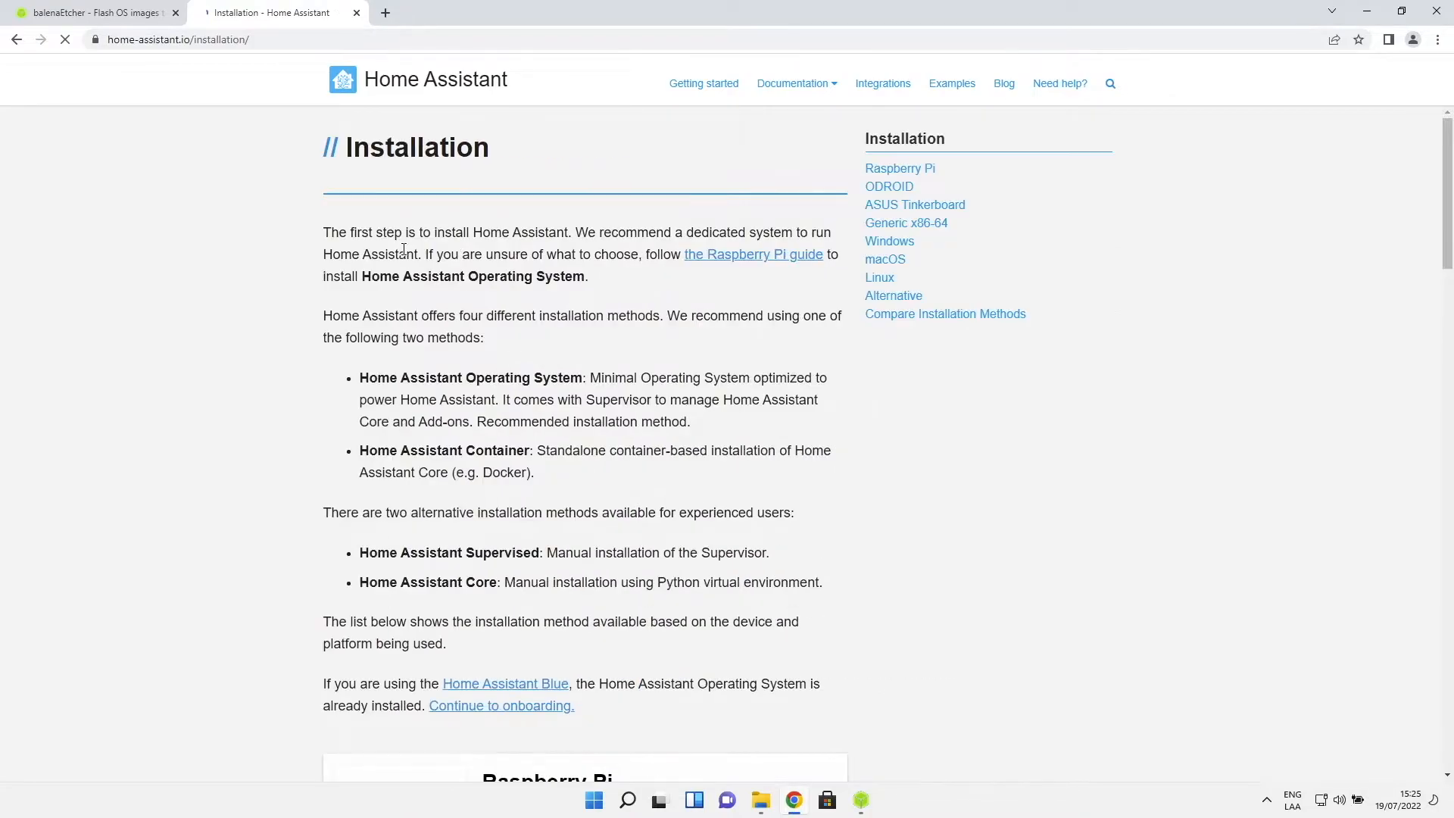
{"action": "scroll", "coordinate": [404, 250], "scroll_direction": "down", "scroll_amount": 9}
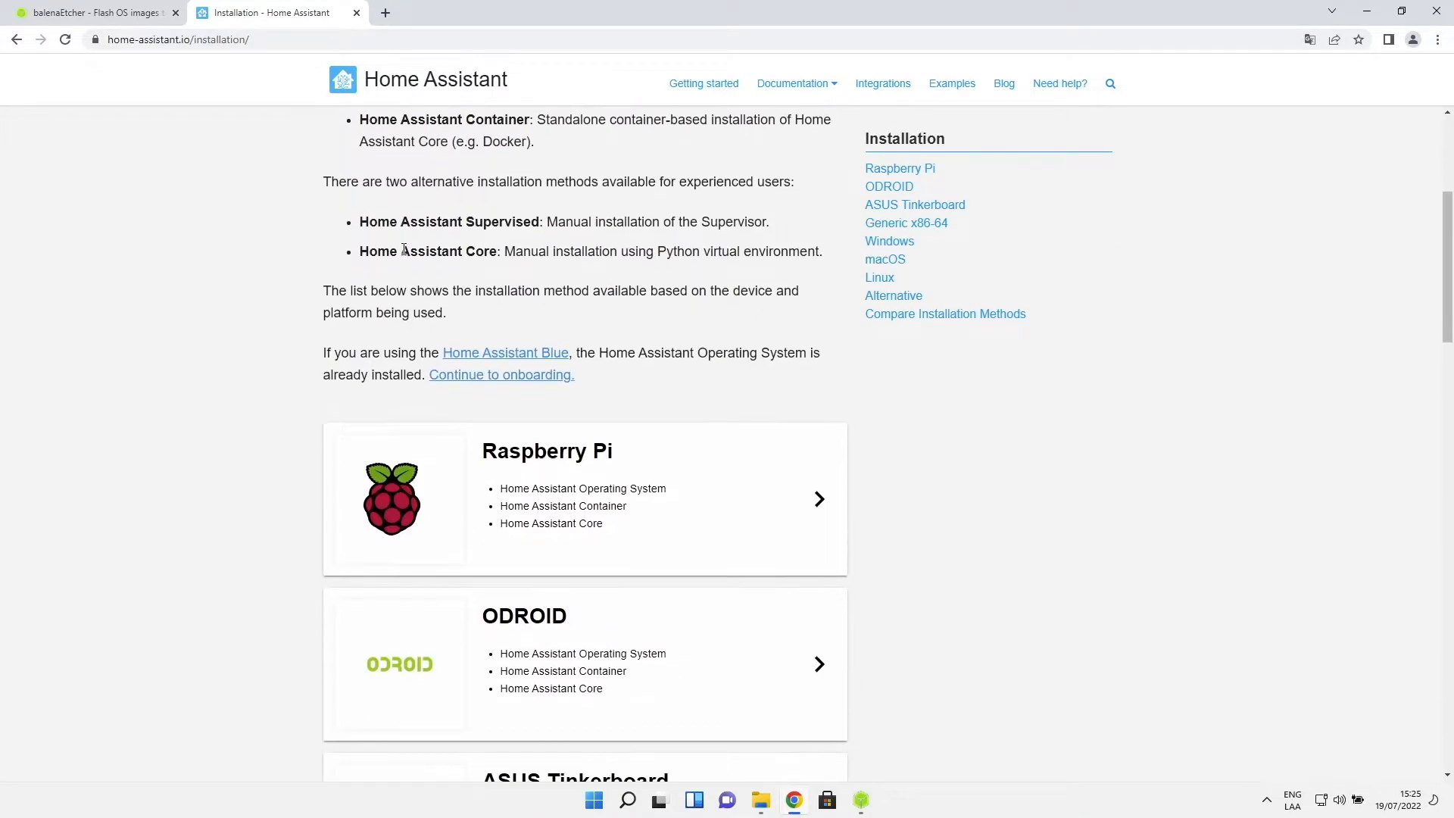
{"action": "scroll", "coordinate": [404, 249], "scroll_direction": "up", "scroll_amount": 1}
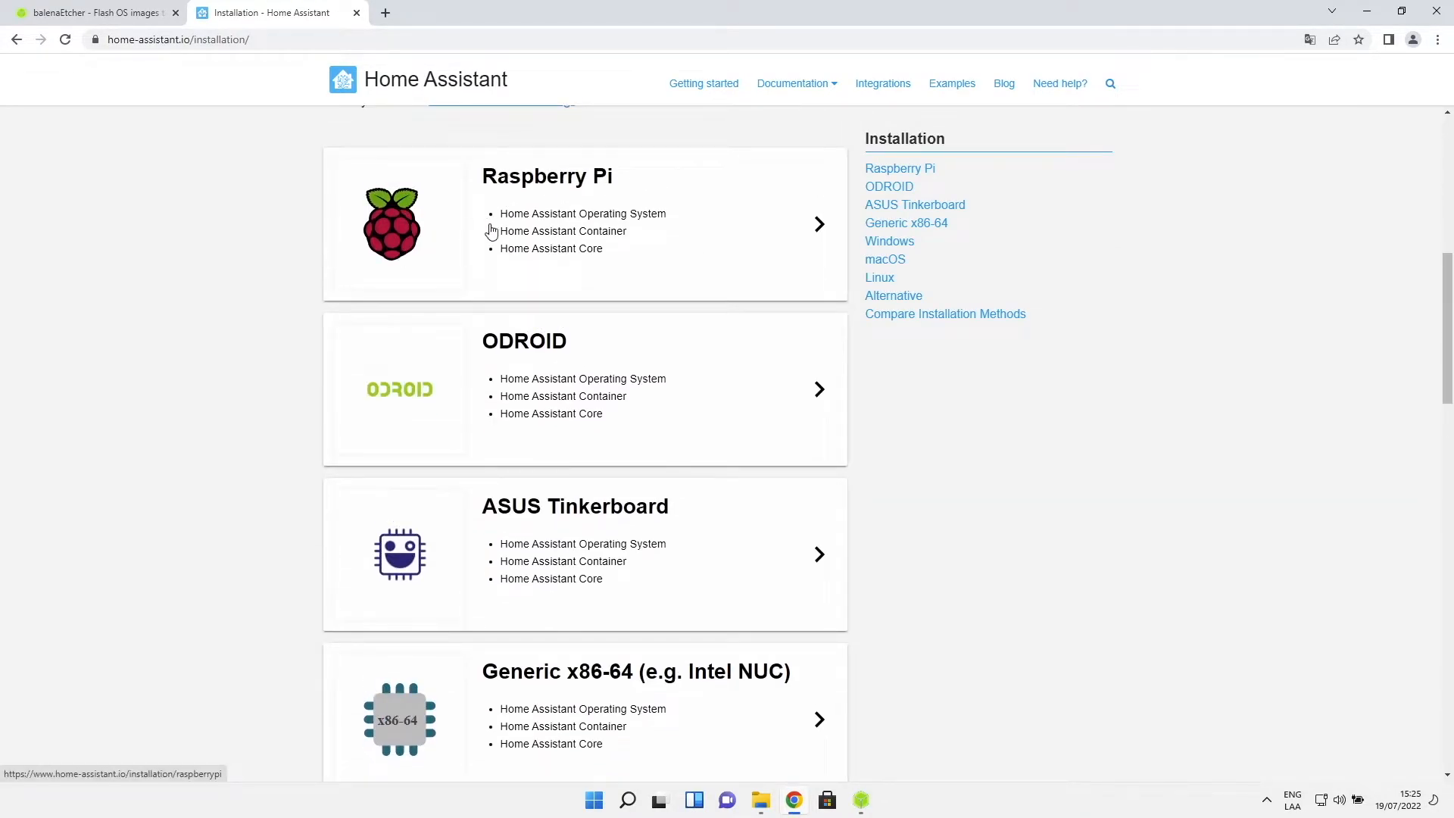
{"action": "left_click", "coordinate": [538, 188]}
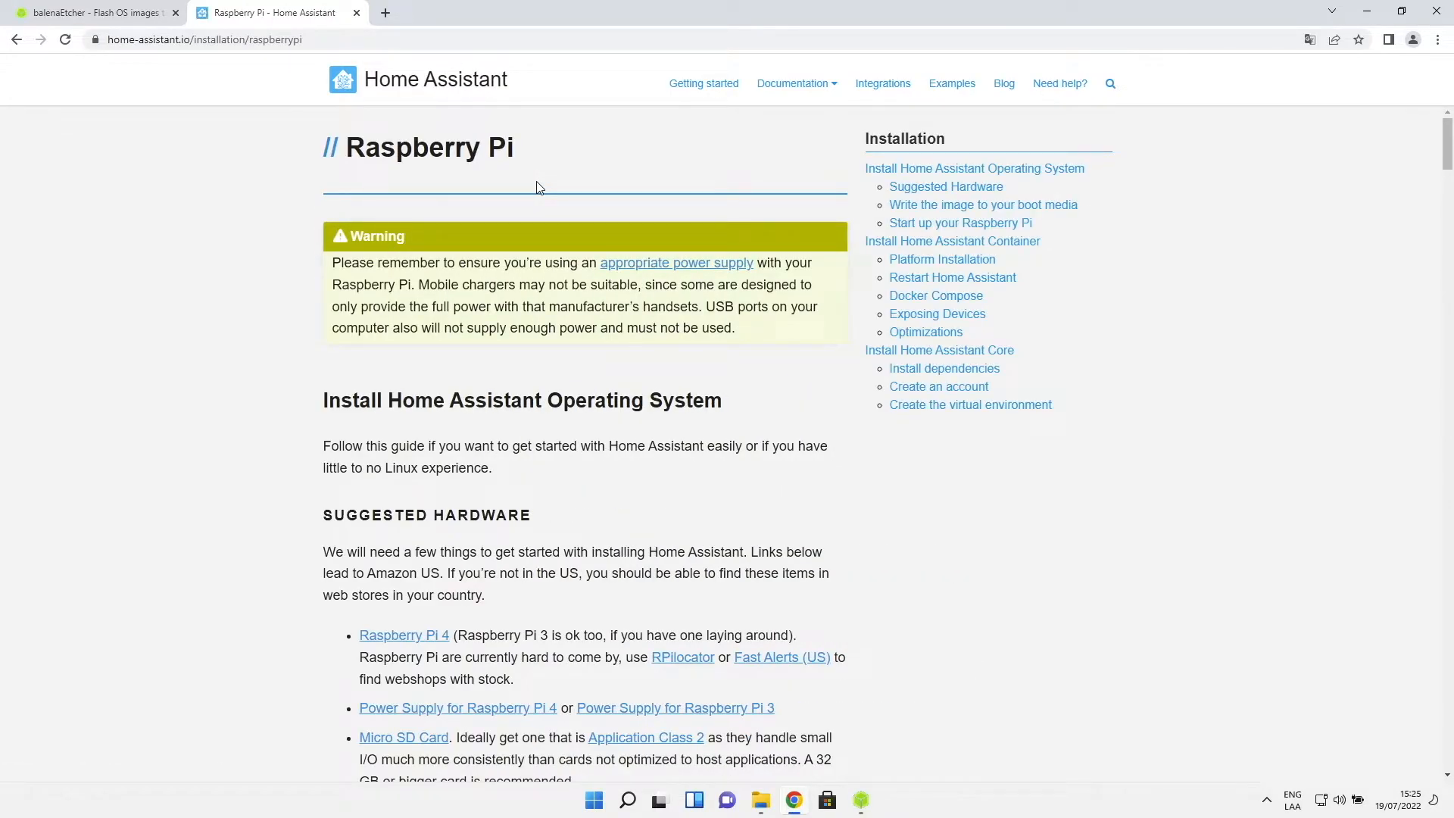
Step: Copy the Raspberry Pi 4 64-bit image URL from the section on writing the image to the boot media
{"action": "scroll", "coordinate": [542, 423], "scroll_direction": "down", "scroll_amount": 5}
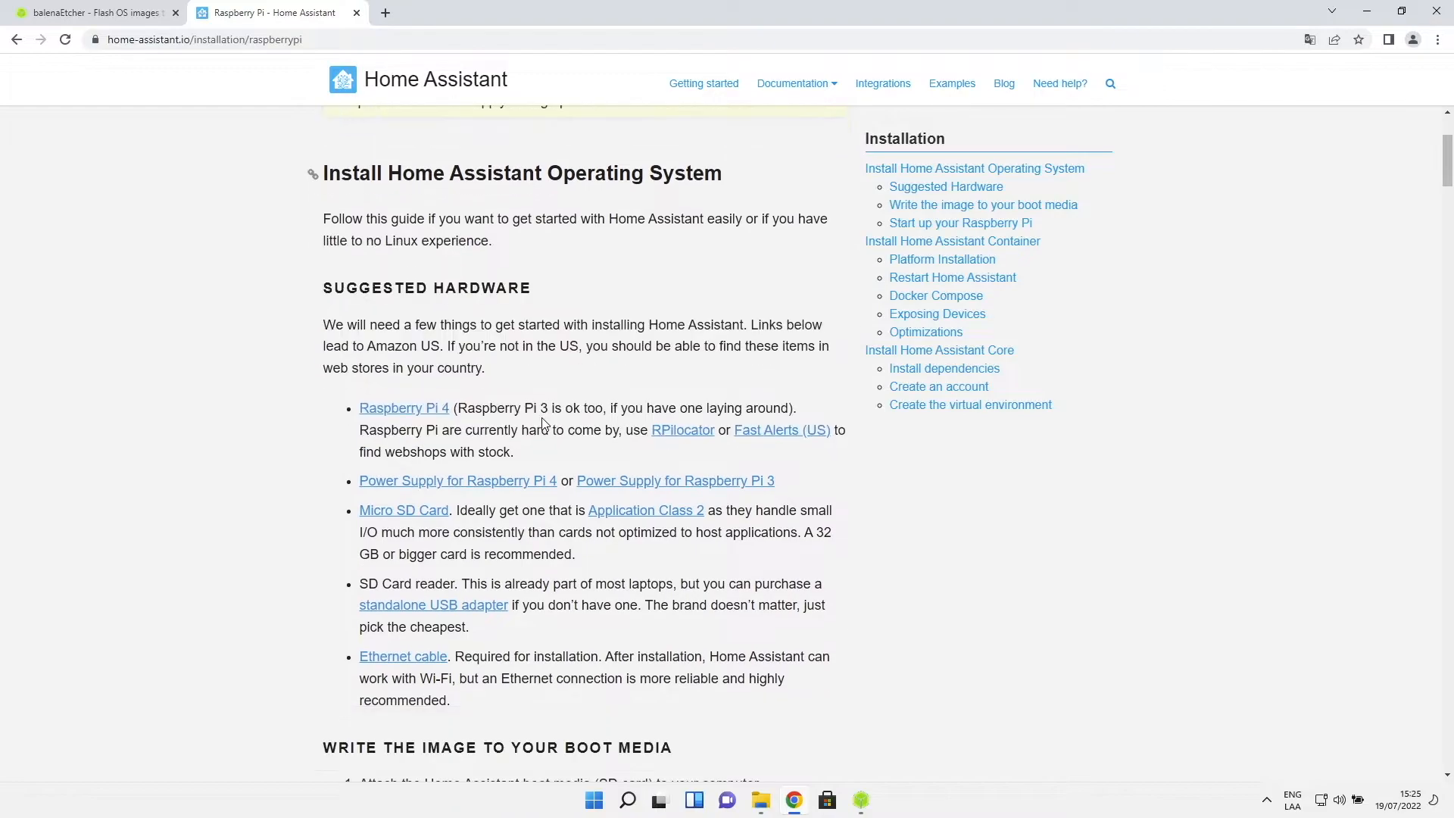
{"action": "scroll", "coordinate": [542, 423], "scroll_direction": "down", "scroll_amount": 6}
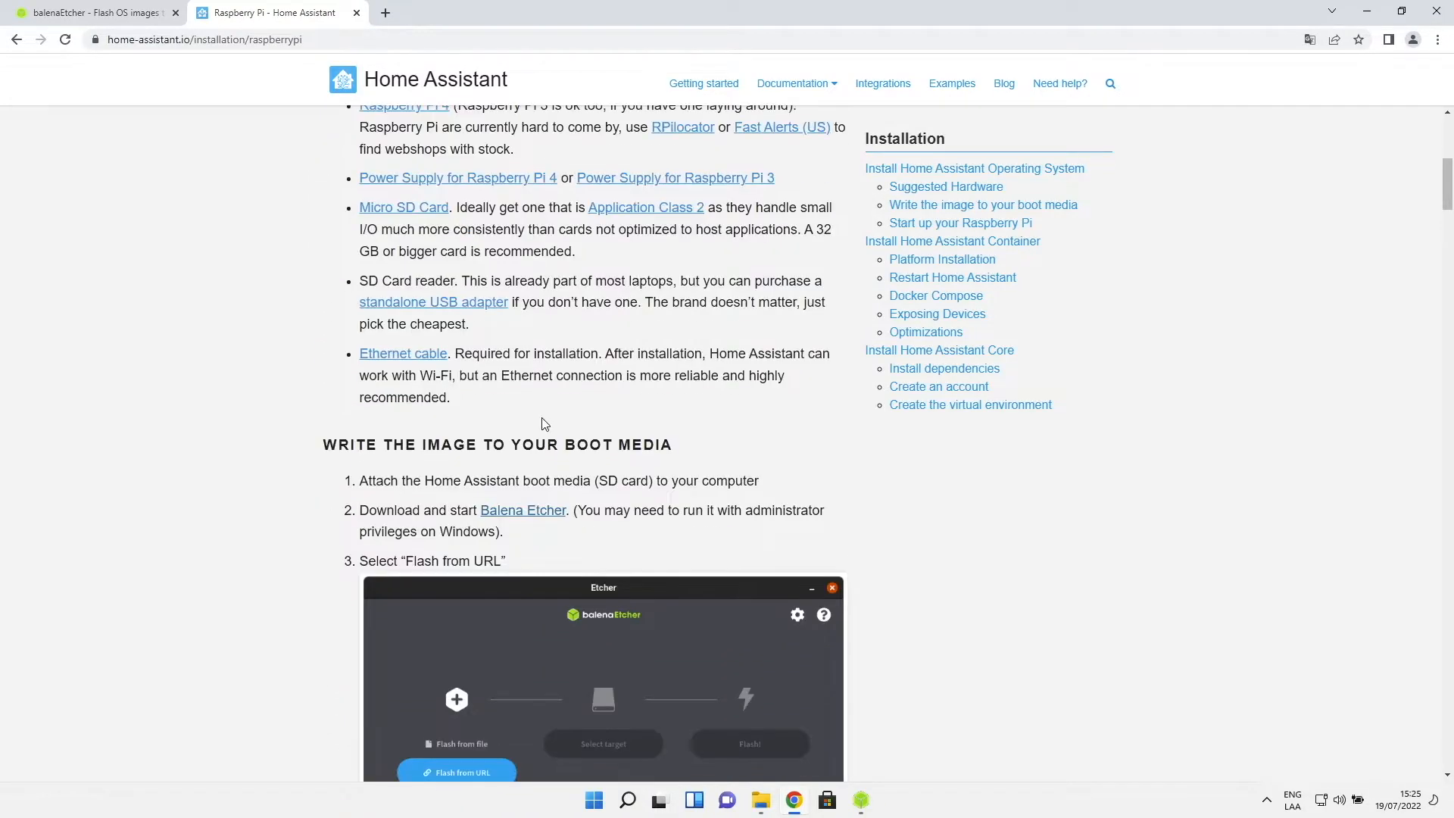
{"action": "scroll", "coordinate": [542, 418], "scroll_direction": "down", "scroll_amount": 4}
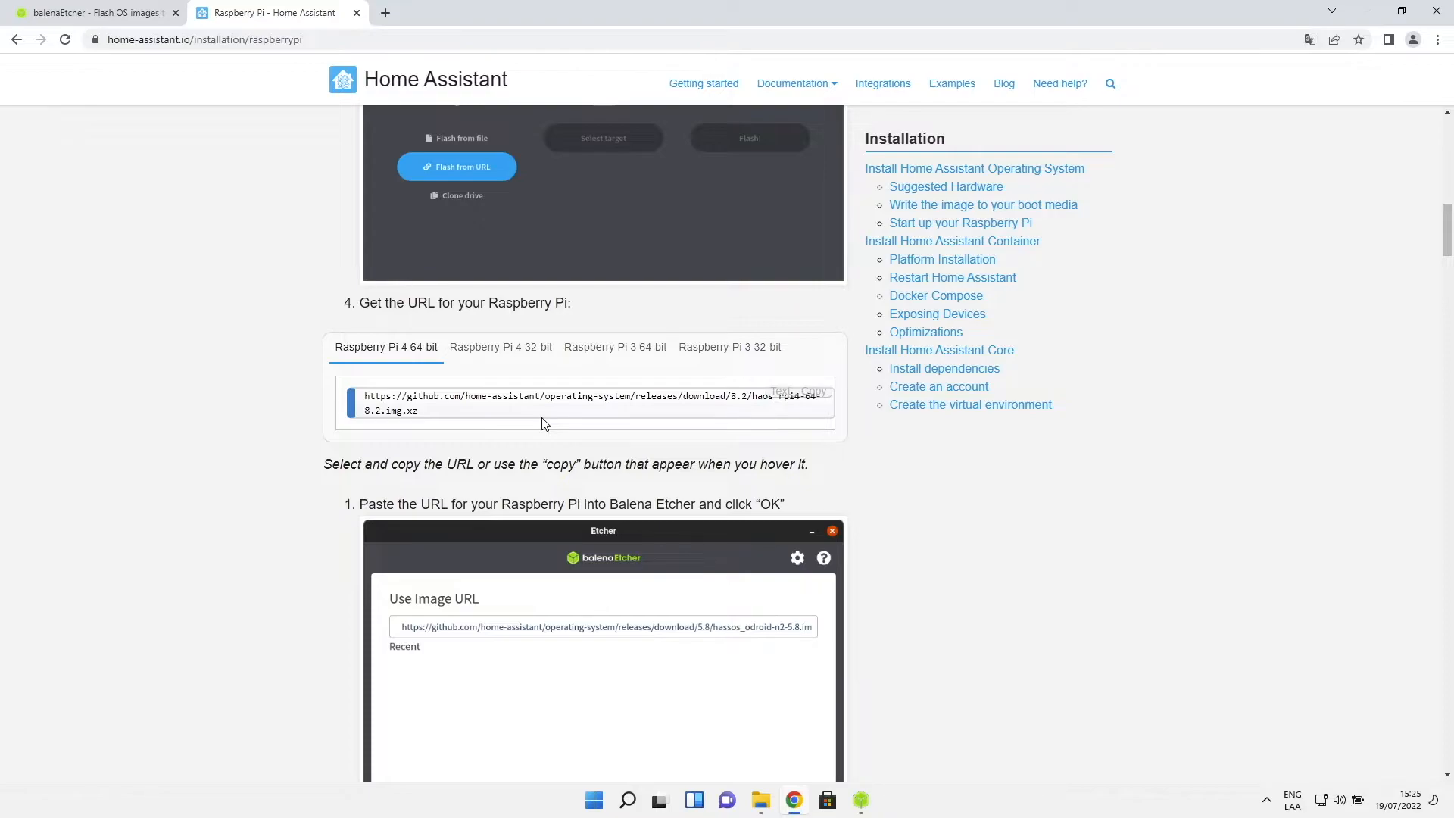
{"action": "left_click", "coordinate": [812, 394]}
Step: Switch to balenaEtcher and set the flash source to the copied haos_rpi4-64-8.2.img.xz URL
{"action": "left_click", "coordinate": [863, 803]}
{"action": "left_click", "coordinate": [534, 422]}
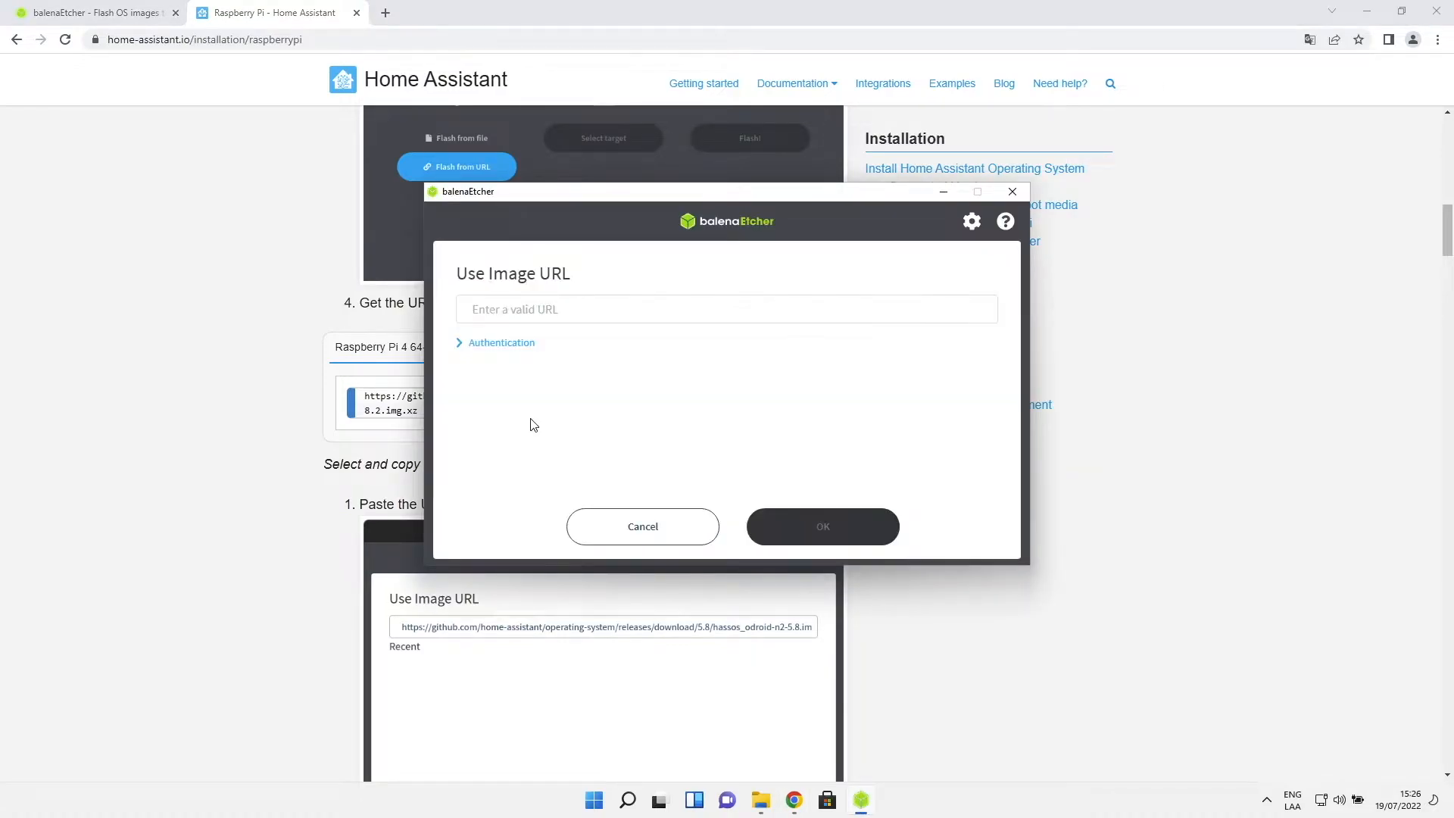
{"action": "left_click", "coordinate": [562, 310]}
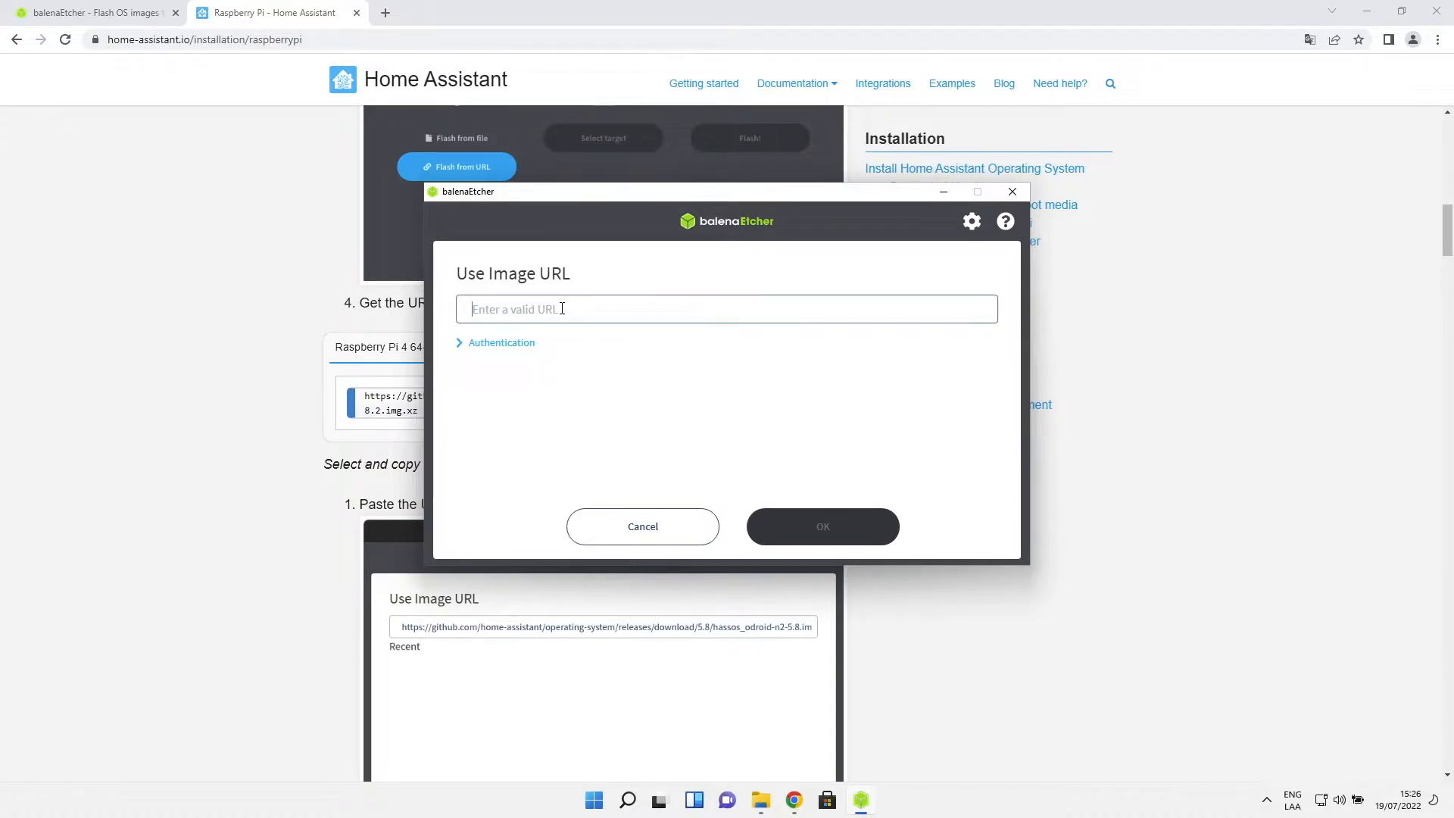
{"action": "key", "text": "super+v"}
{"action": "key", "text": "Return"}
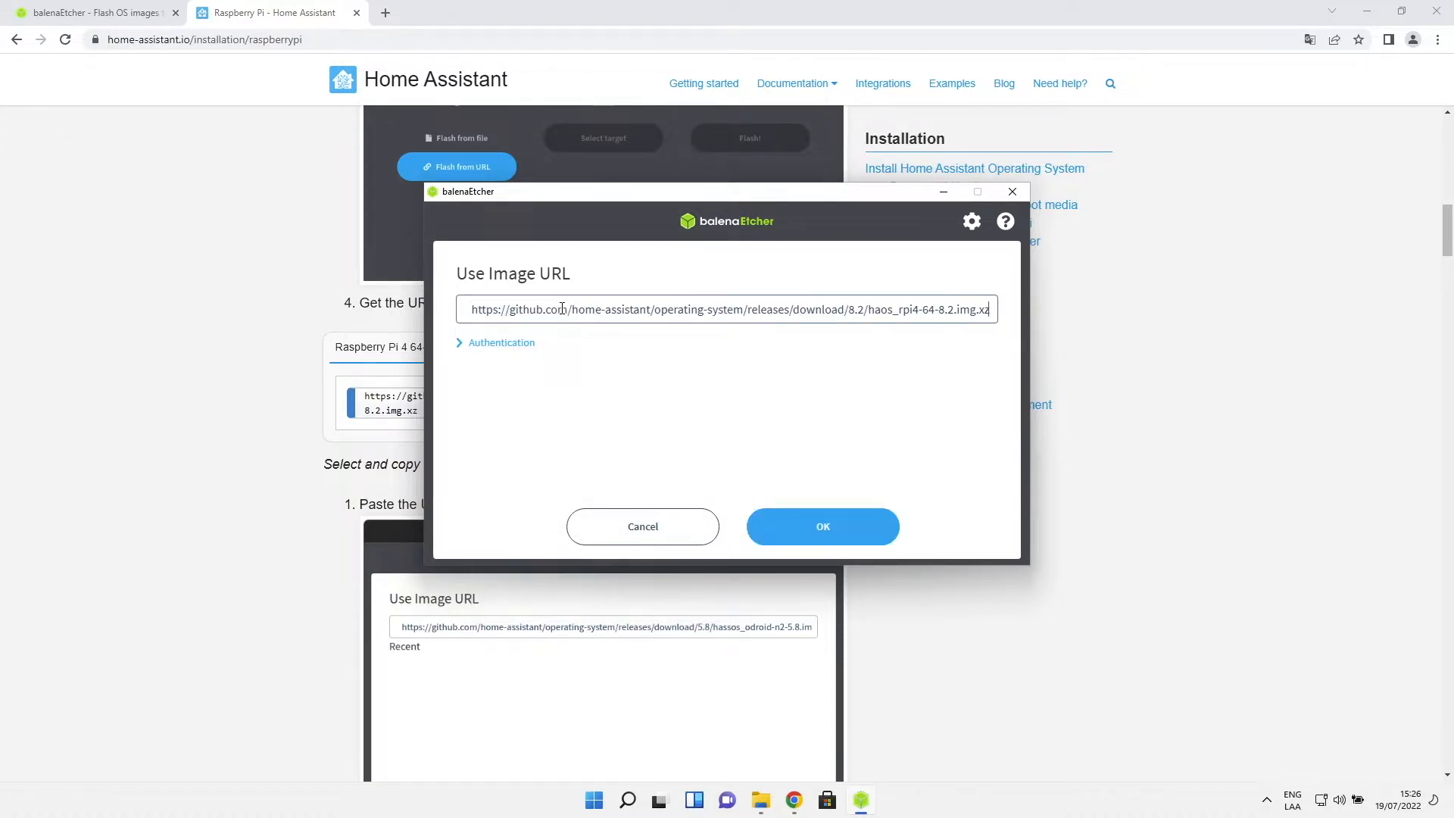
{"action": "left_click", "coordinate": [789, 523]}
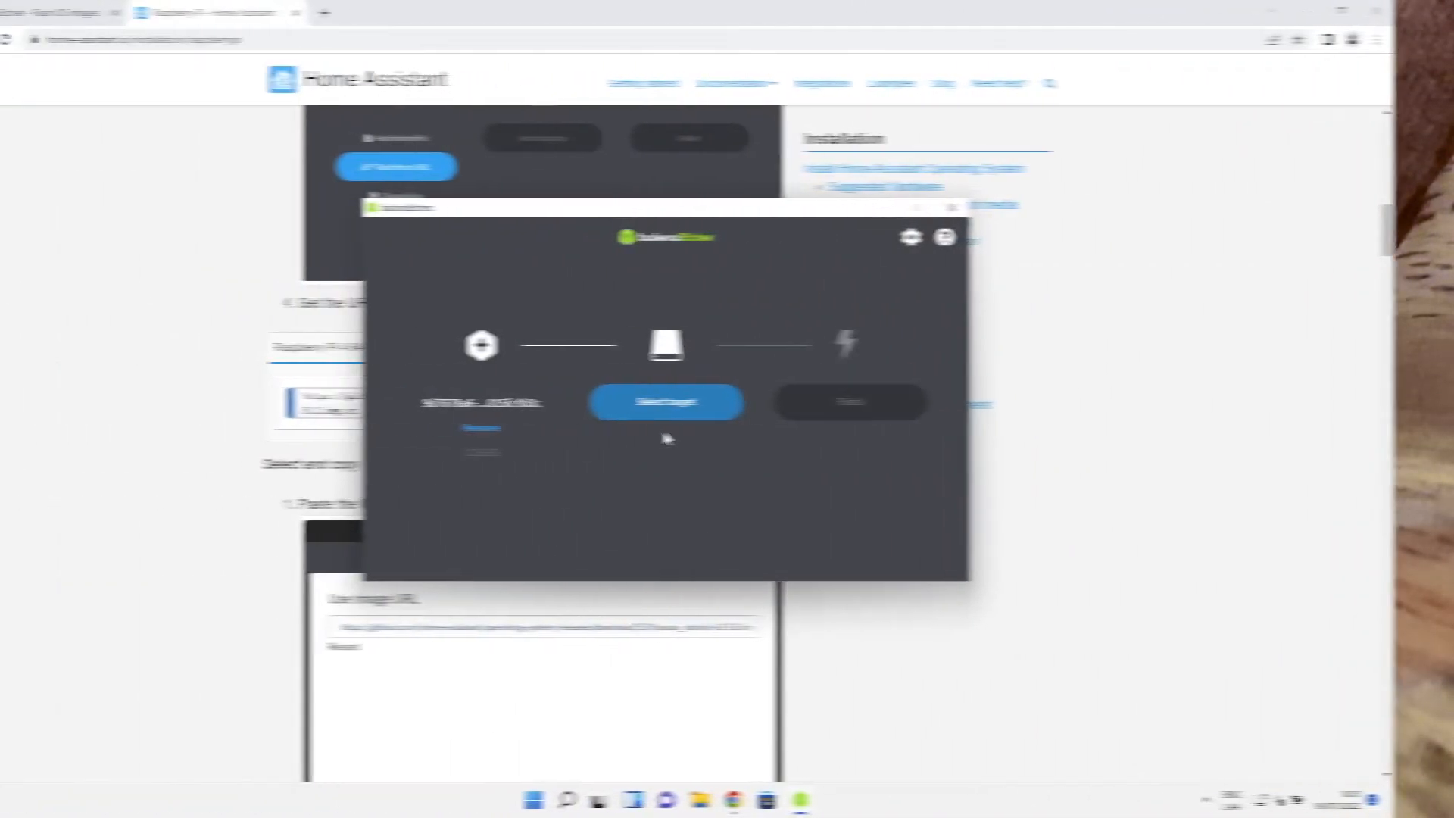
Step: Select the 31.9 GB Mass Storage Device USB Device as the target and flash the image, allowing Windows Command Processor to make changes
{"action": "left_click", "coordinate": [729, 415]}
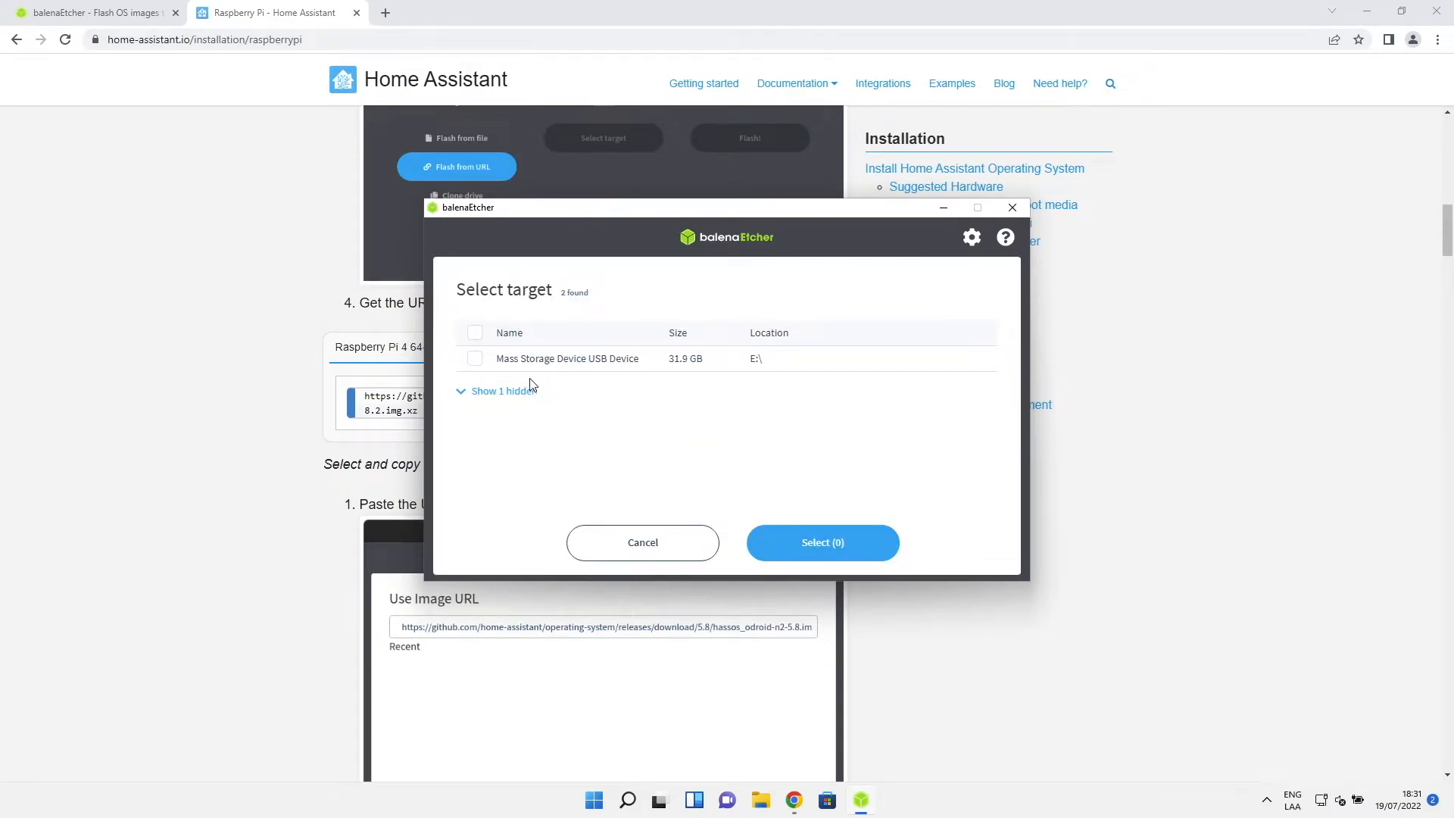
{"action": "left_click", "coordinate": [474, 360]}
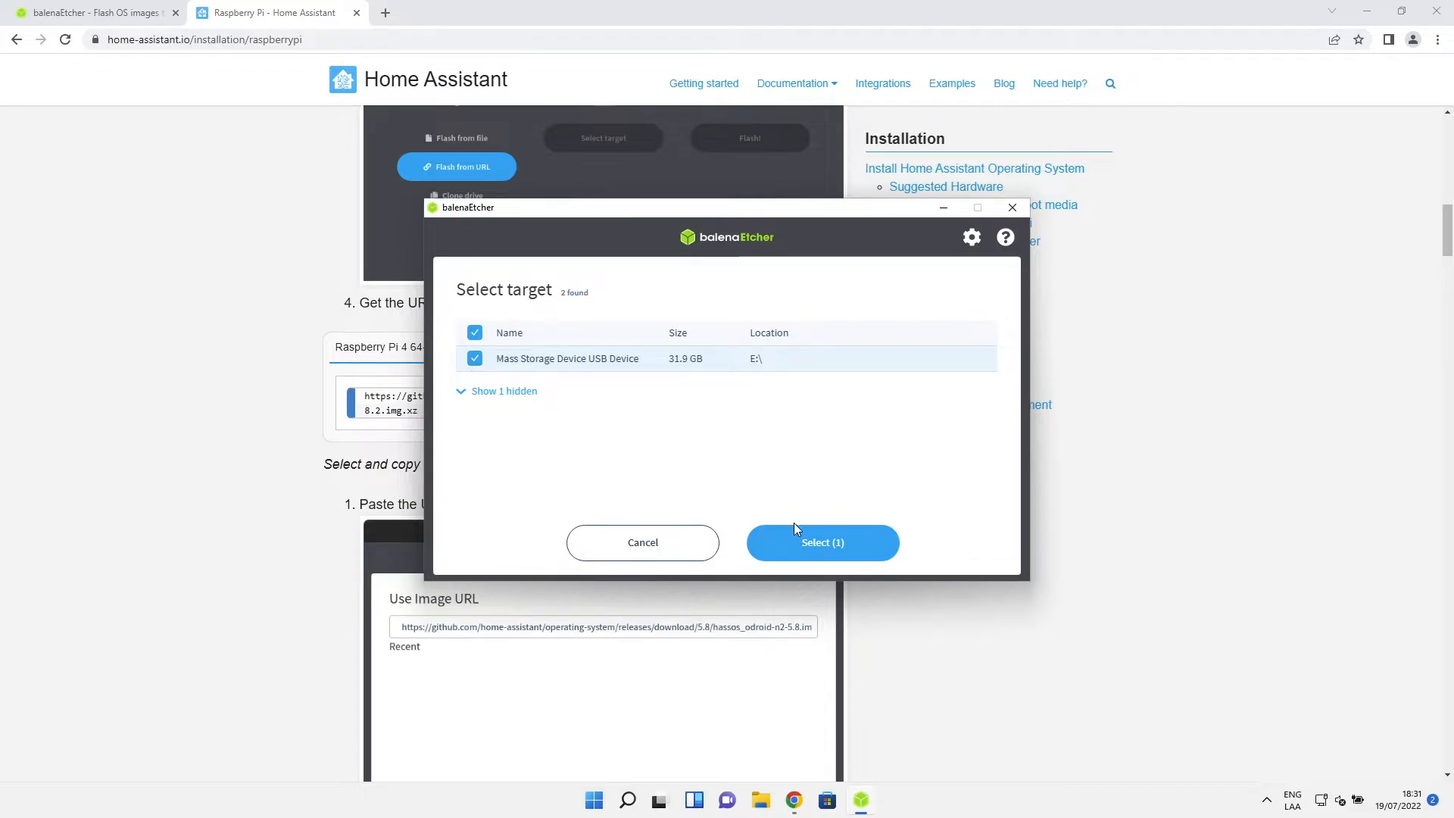
{"action": "left_click", "coordinate": [808, 542]}
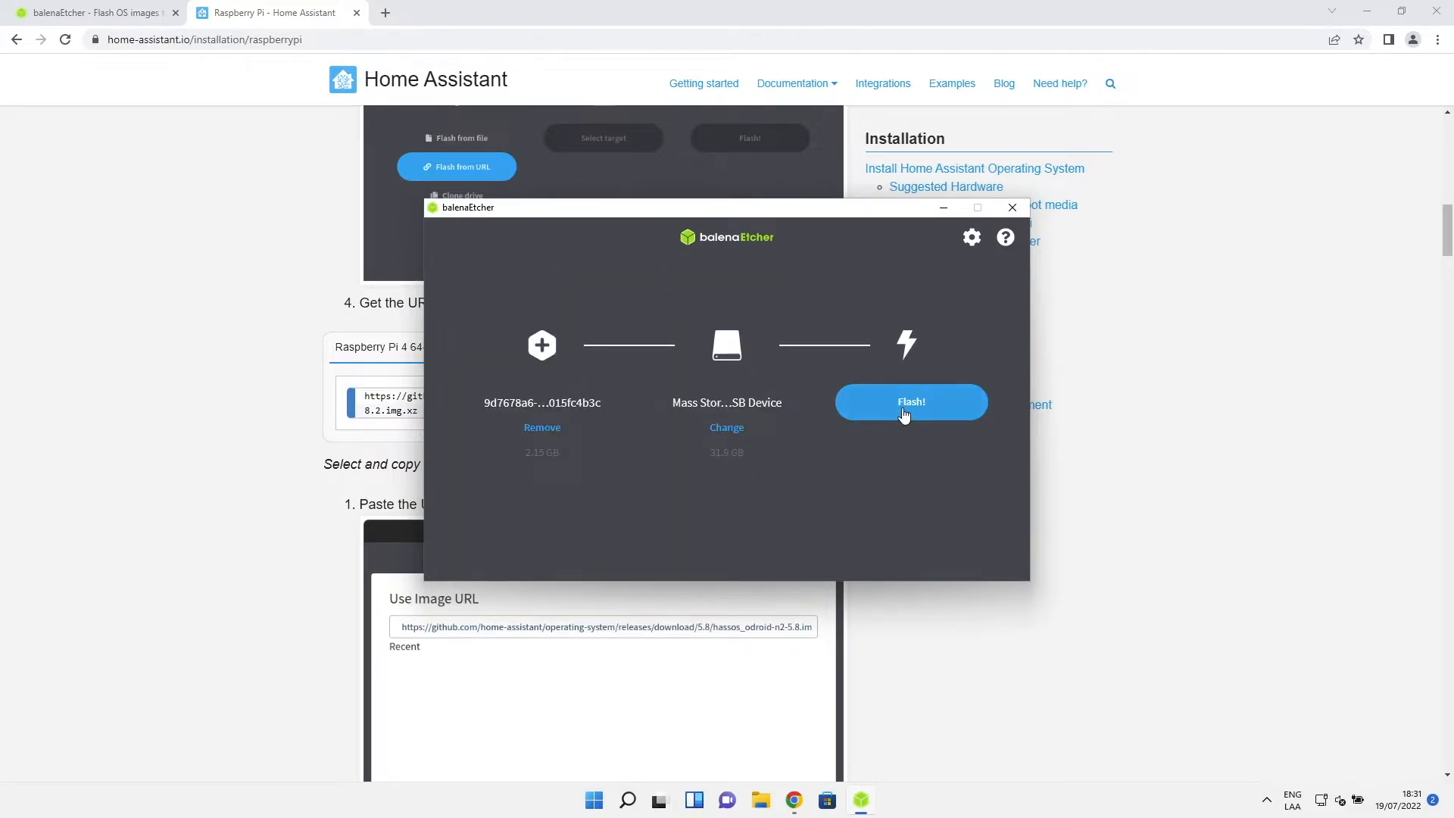
{"action": "left_click", "coordinate": [936, 407]}
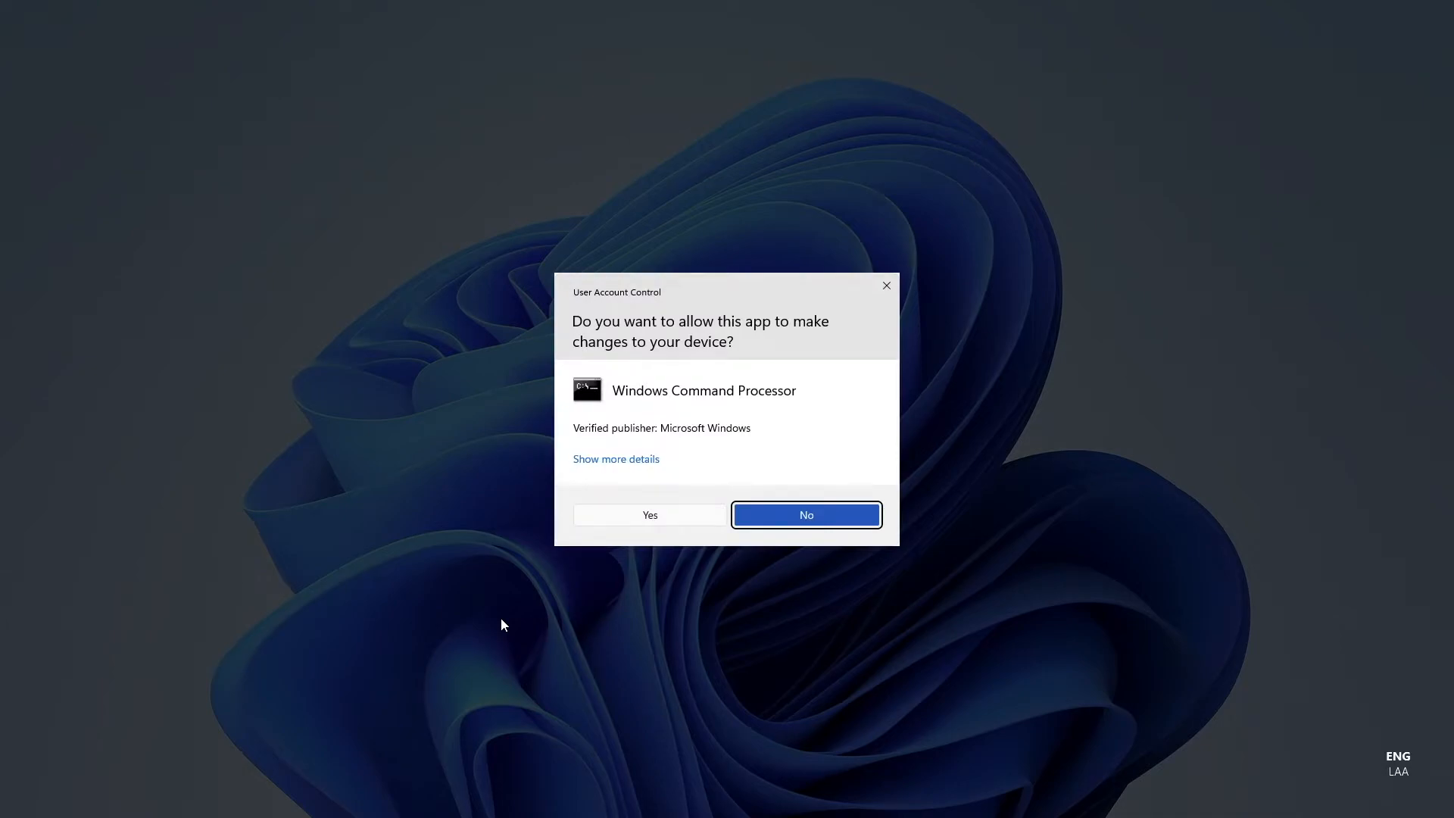
{"action": "left_click", "coordinate": [648, 516]}
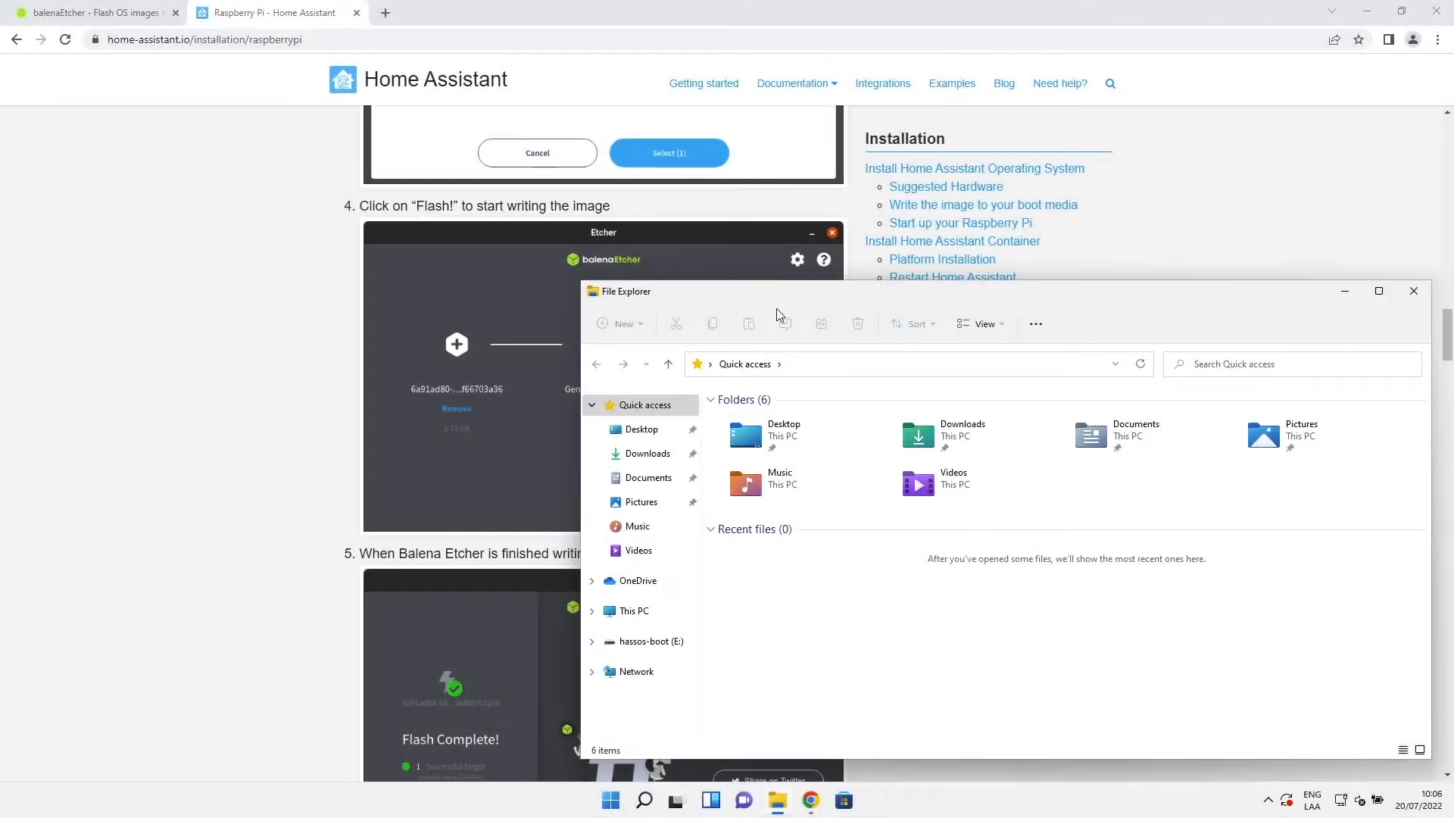
Step: Move the File Explorer window clear and open the hassos-boot (E:) drive from This PC
{"action": "left_click", "coordinate": [780, 297]}
{"action": "left_click_drag", "start_coordinate": [780, 297], "coordinate": [478, 187]}
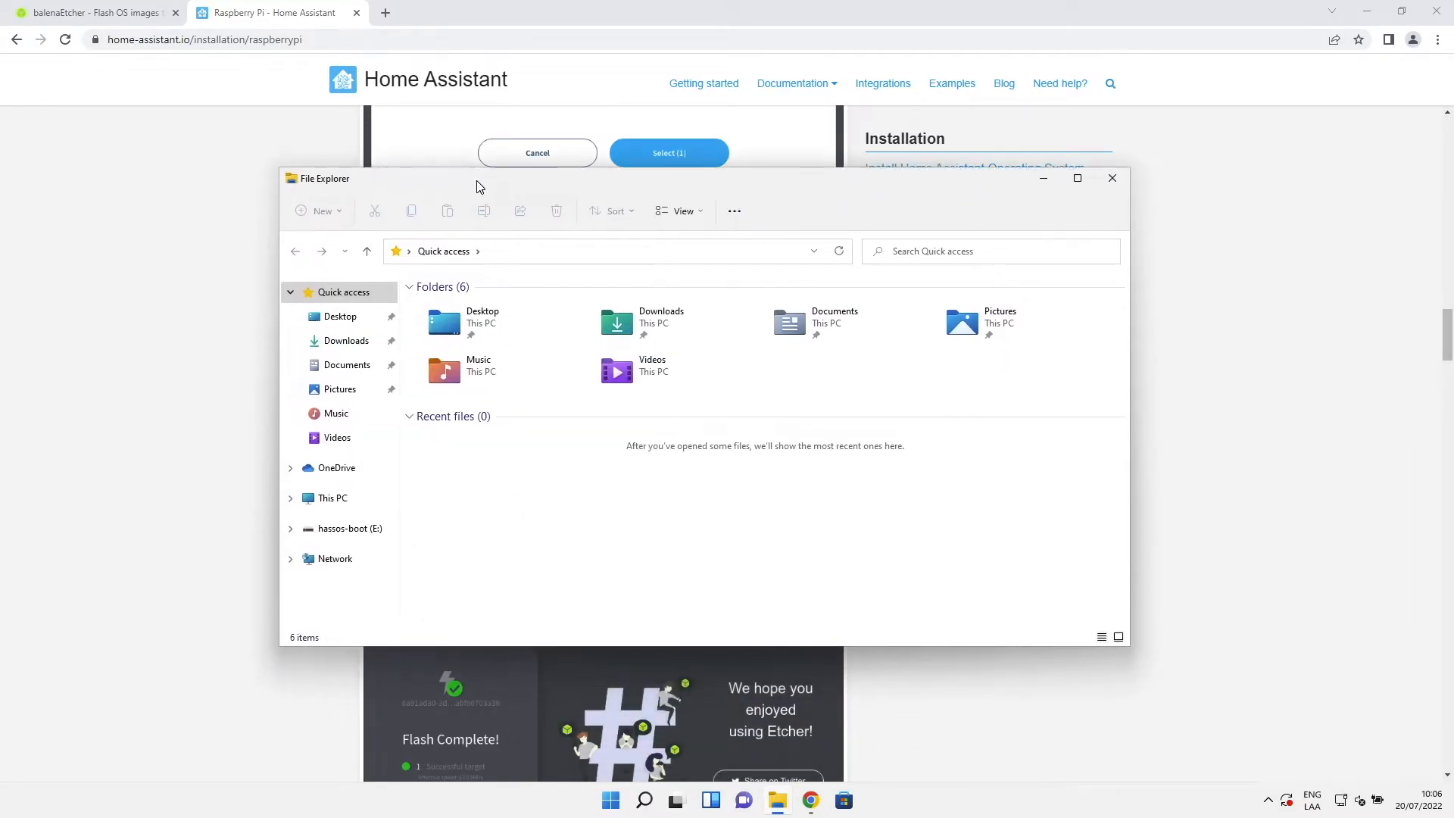
{"action": "left_click", "coordinate": [335, 498]}
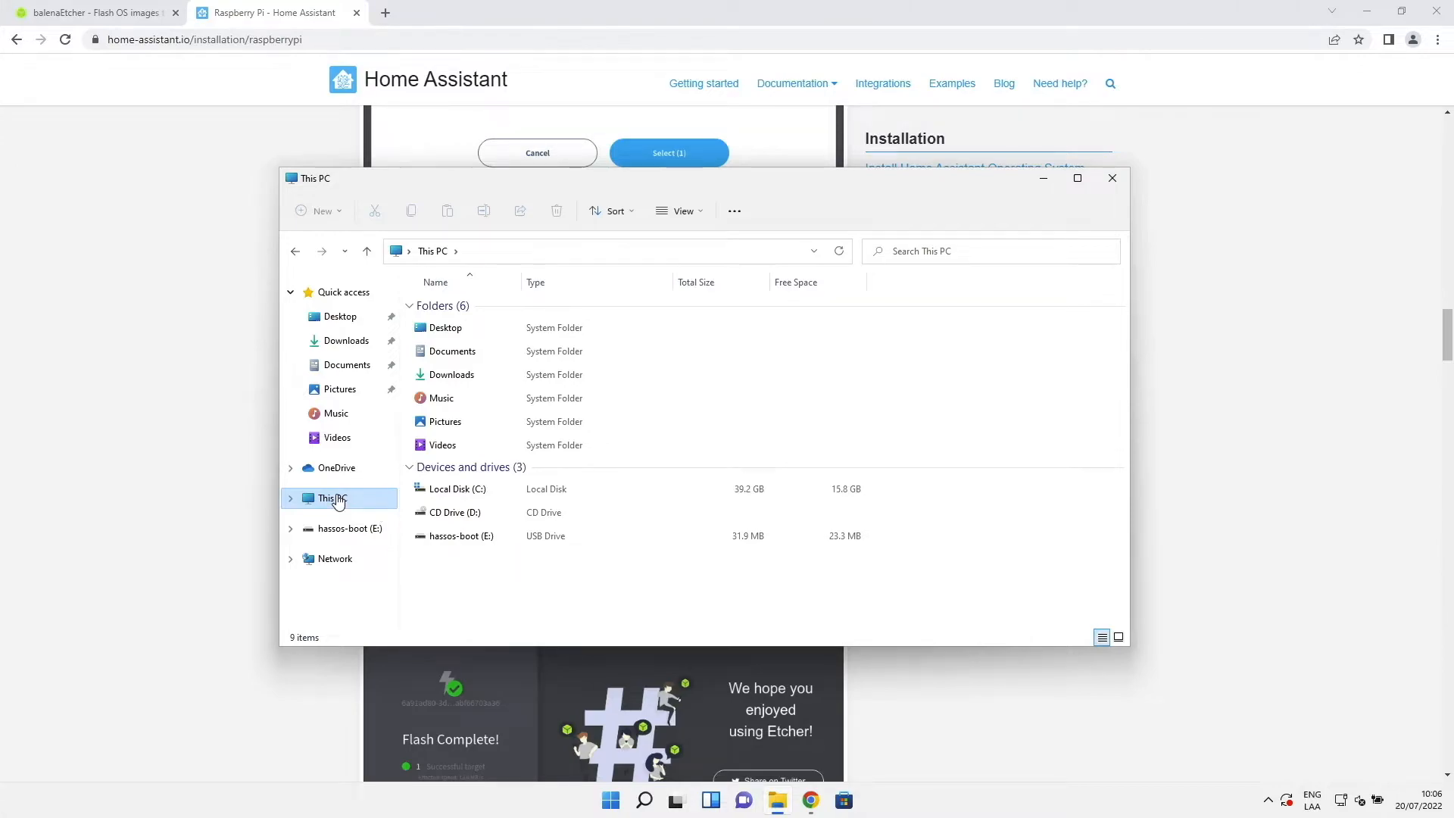
{"action": "double_click", "coordinate": [443, 538]}
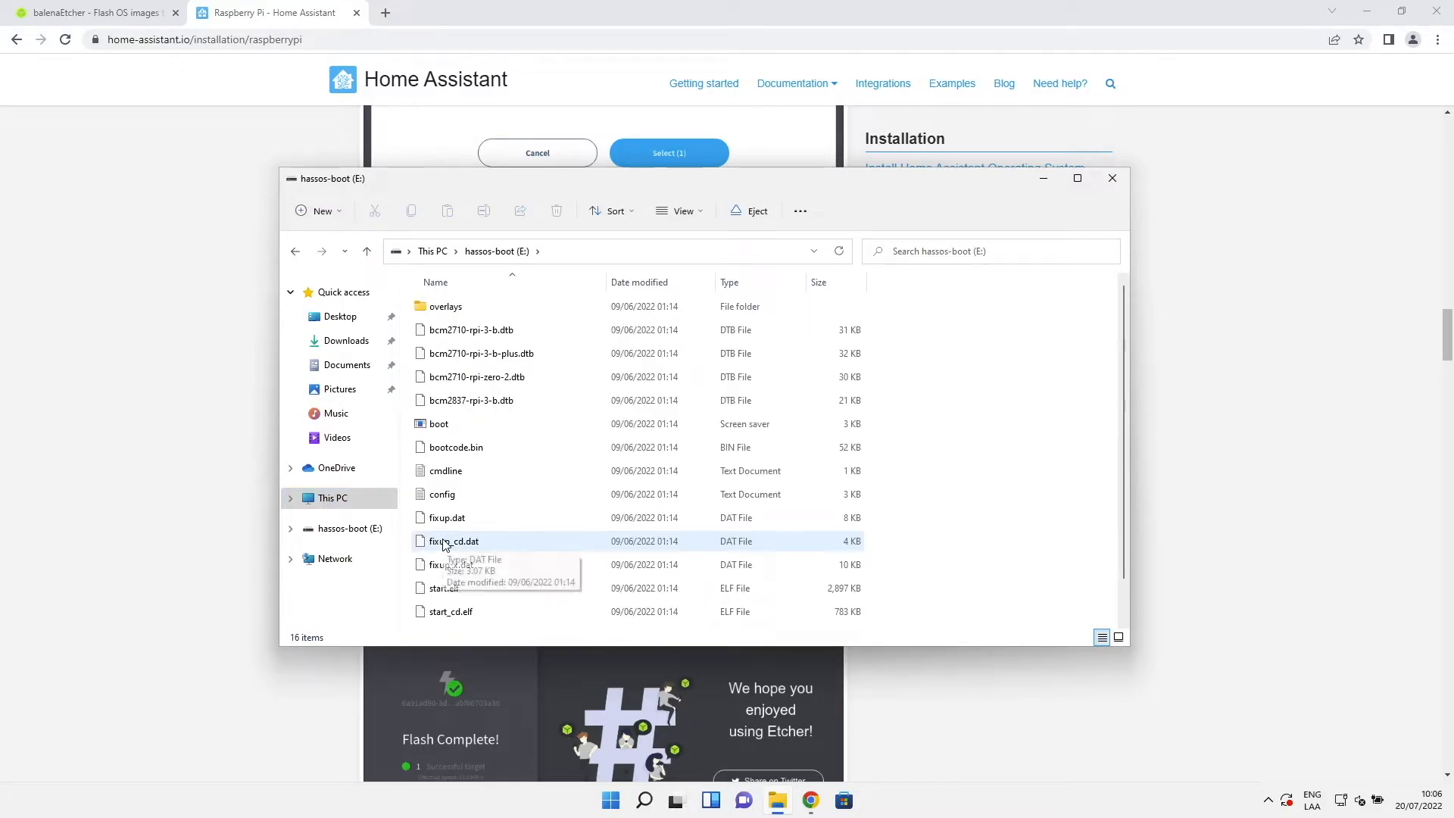
Step: Create a folder named CONFIG in the root of the hassos-boot (E:) drive
{"action": "scroll", "coordinate": [568, 512], "scroll_direction": "down", "scroll_amount": 1}
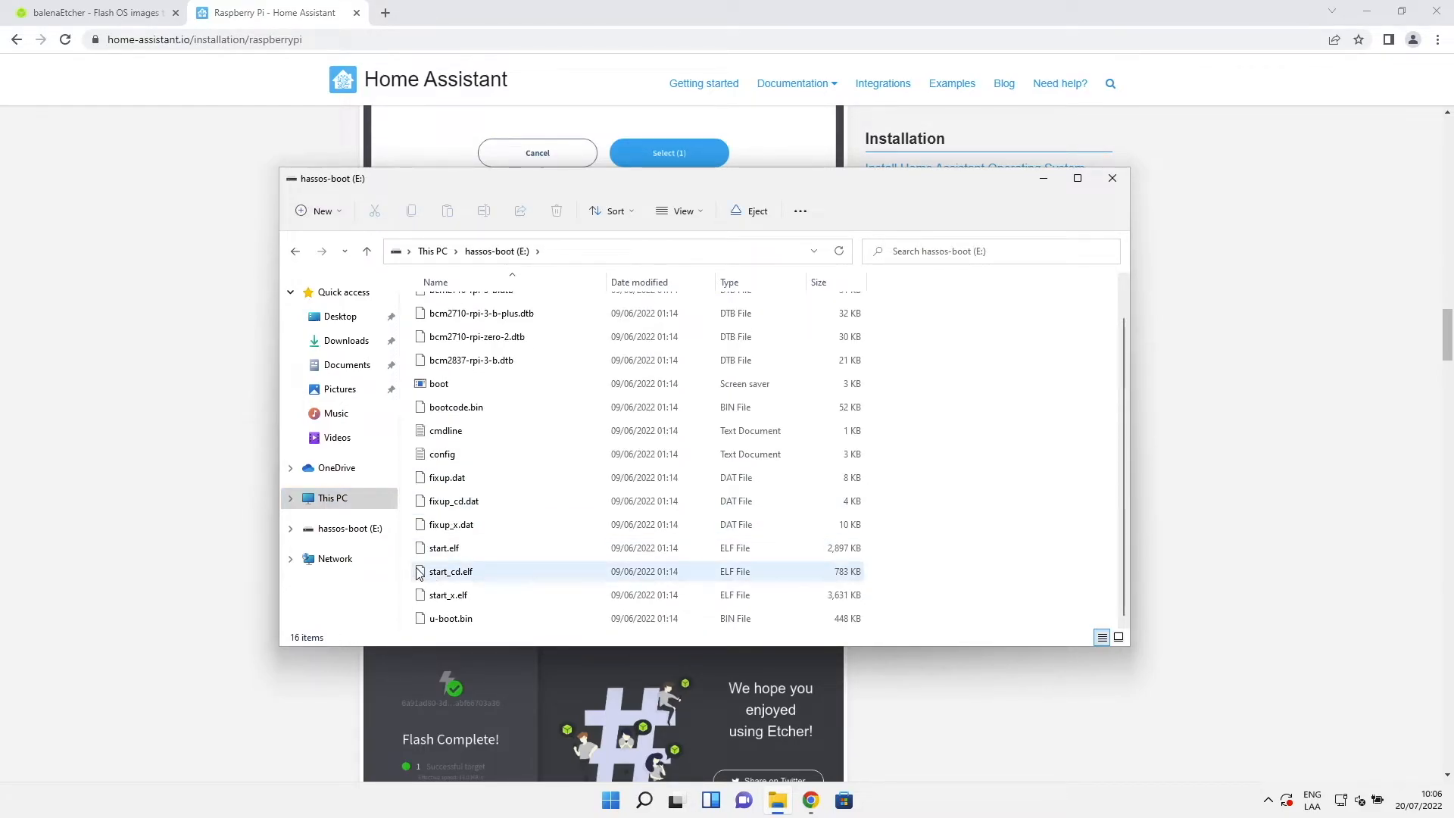
{"action": "right_click", "coordinate": [409, 524]}
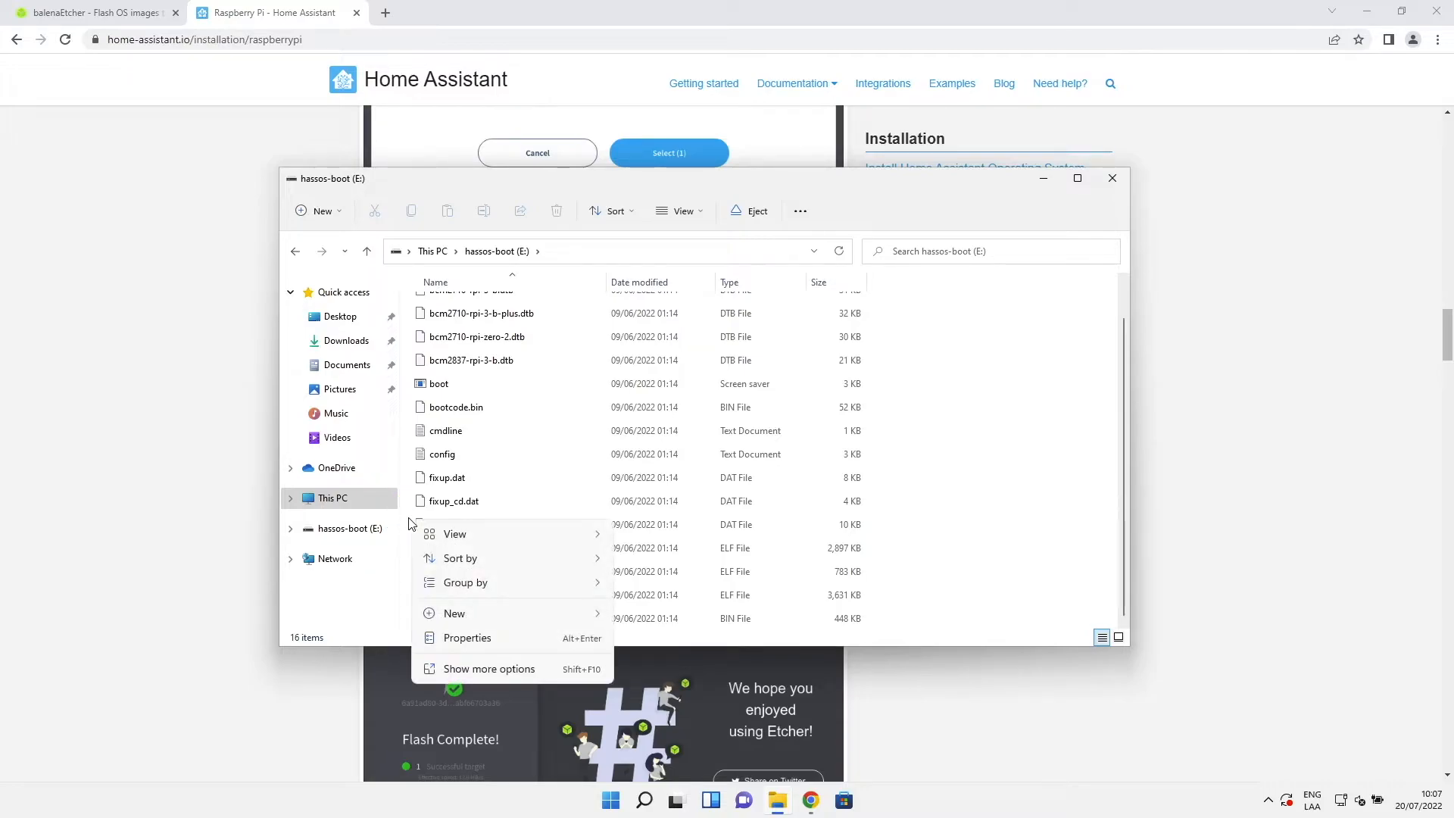
{"action": "mouse_move", "coordinate": [452, 613]}
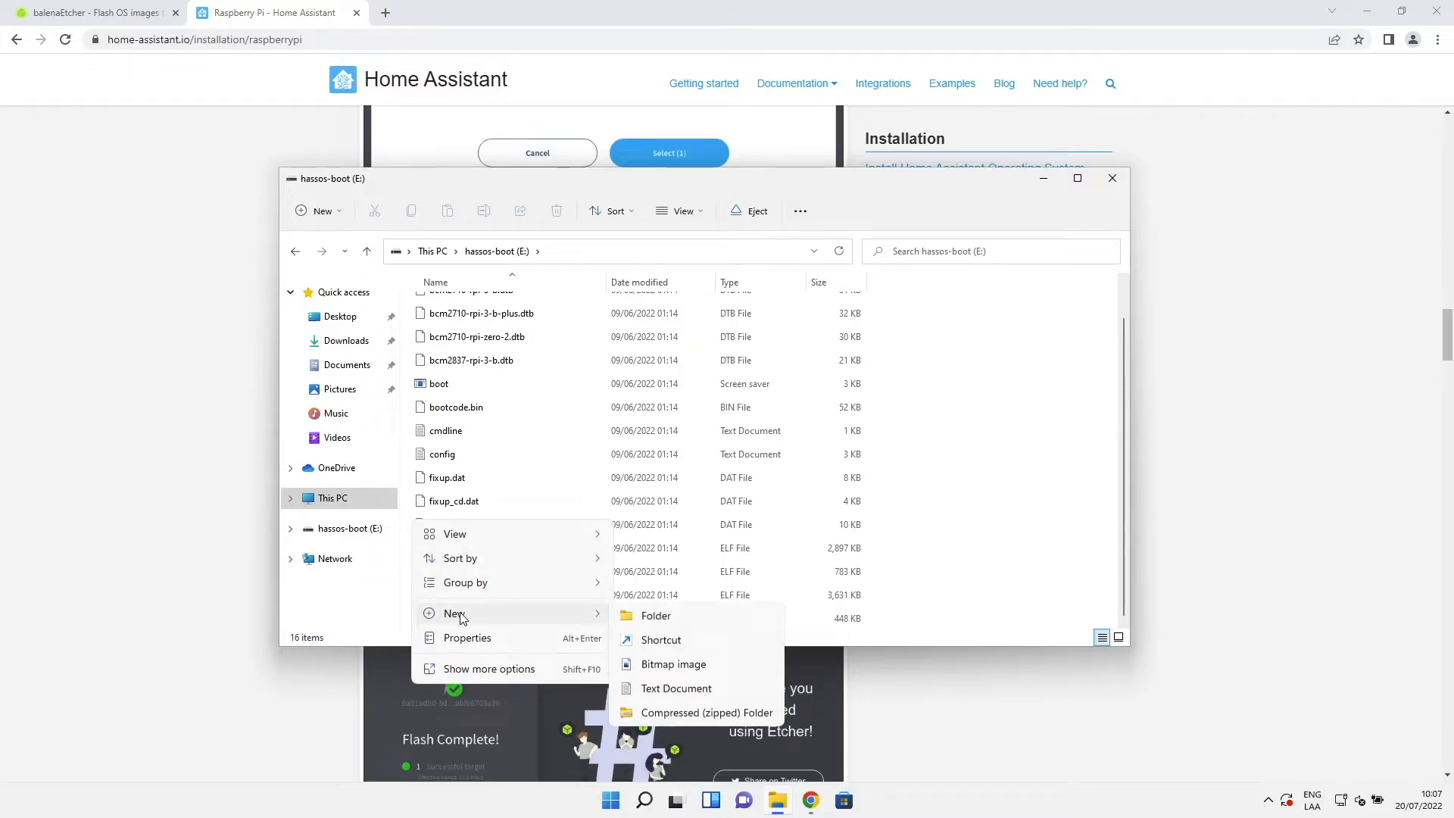
{"action": "left_click", "coordinate": [654, 616]}
{"action": "type", "text": "CONFIG"}
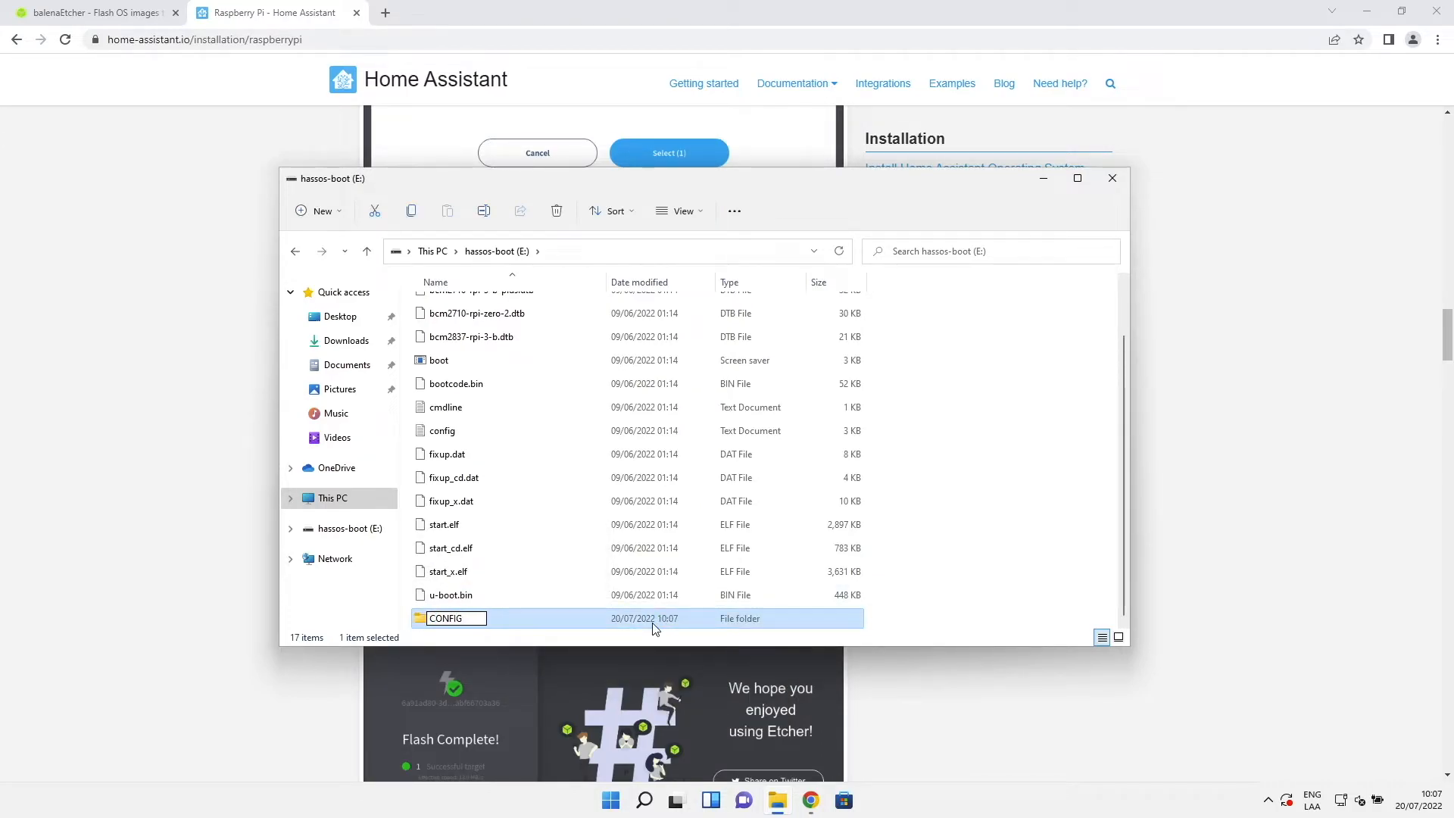
{"action": "key", "text": "Return"}
Step: Open the CONFIG folder and create a subfolder named network in it
{"action": "double_click", "coordinate": [654, 624]}
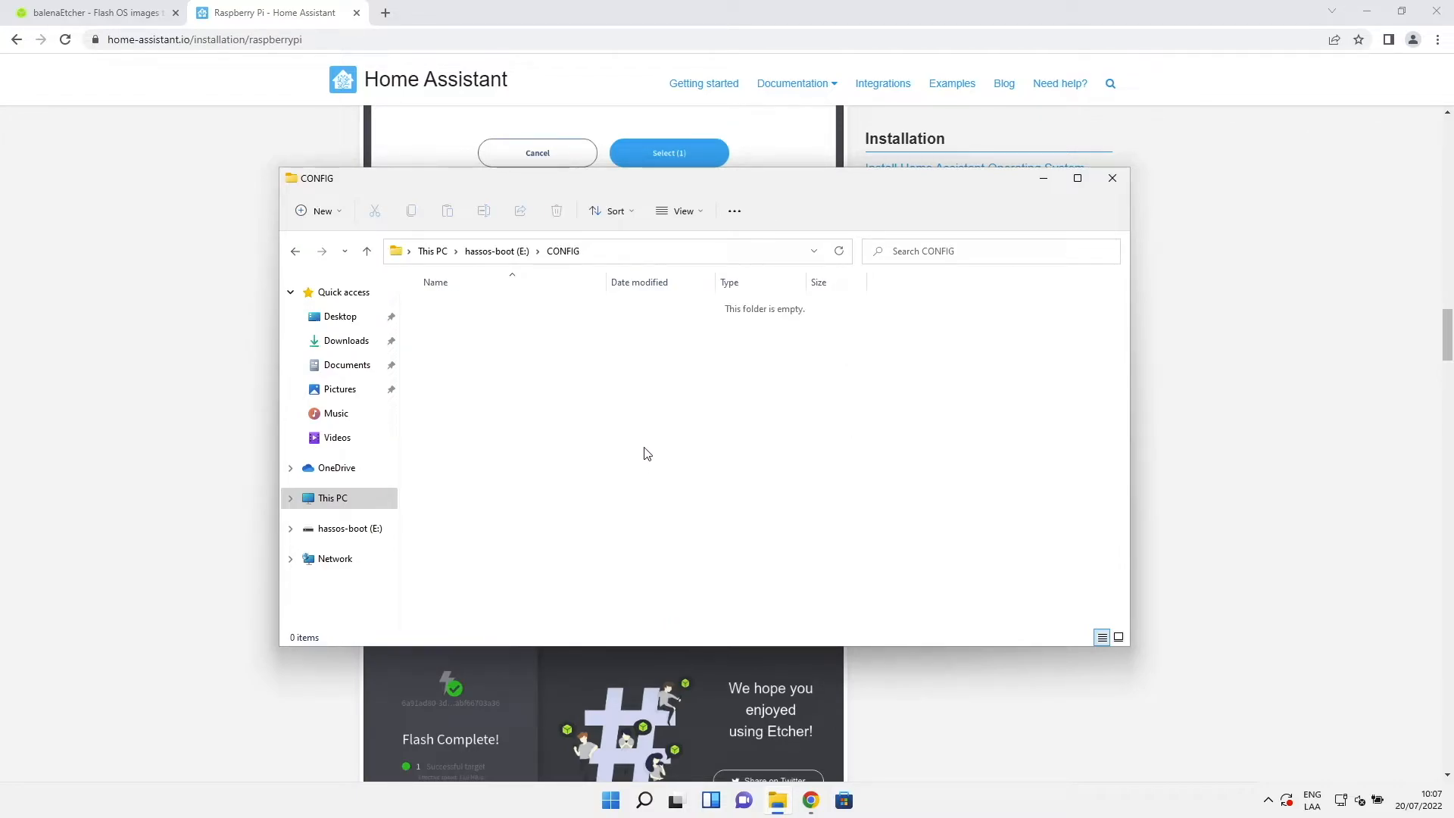
{"action": "right_click", "coordinate": [646, 453]}
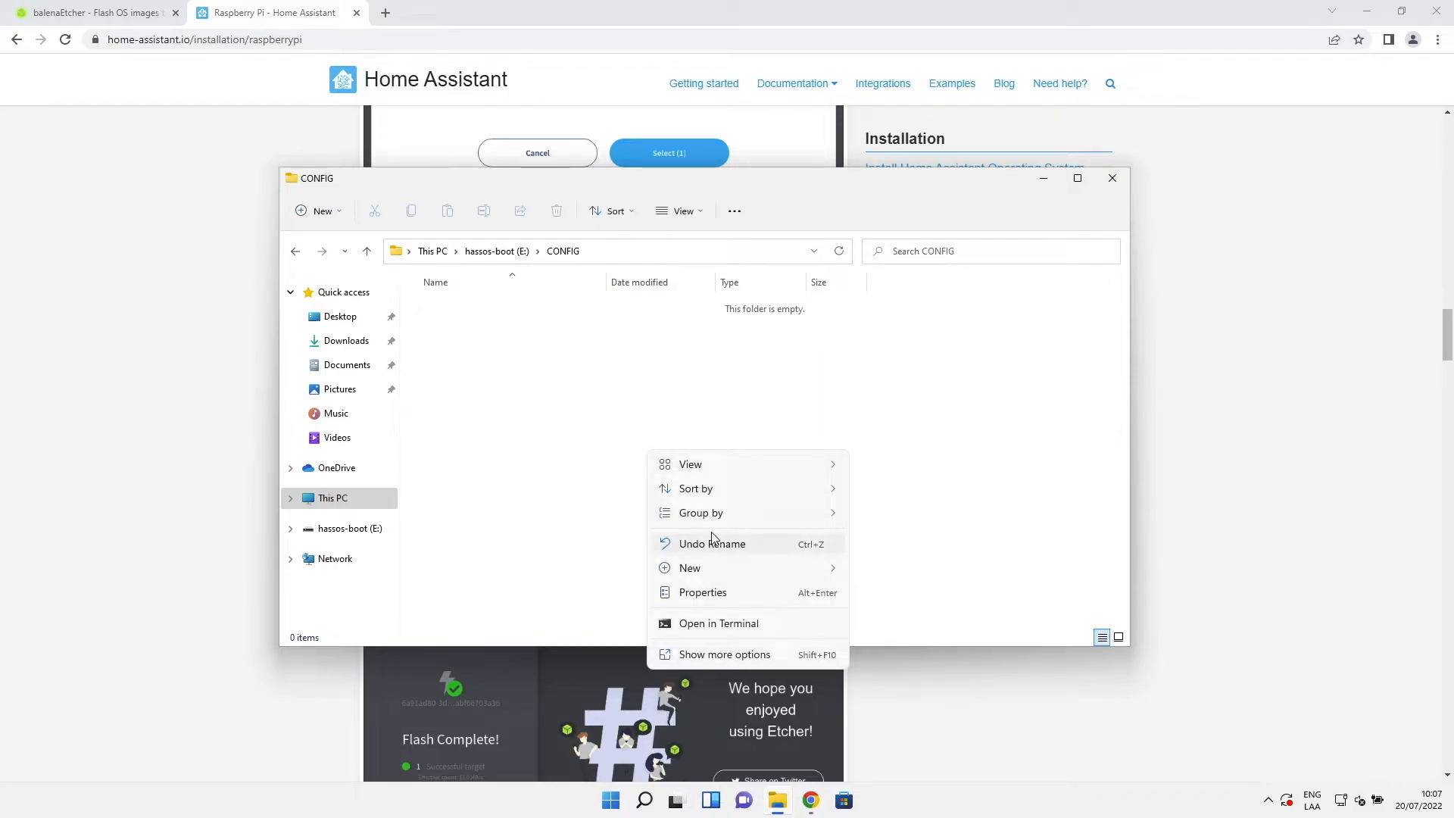
{"action": "mouse_move", "coordinate": [766, 572]}
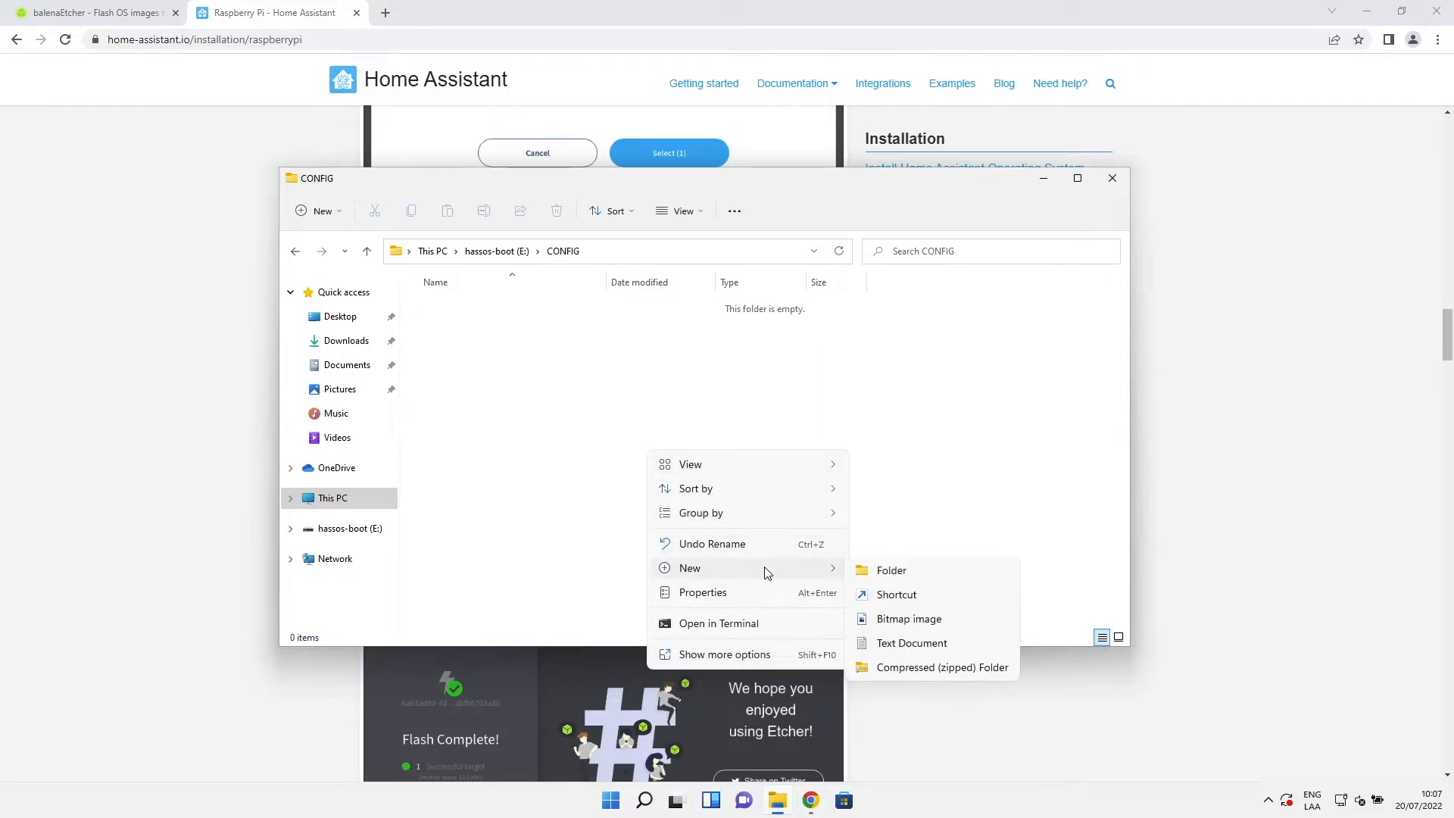
{"action": "left_click", "coordinate": [928, 580]}
{"action": "type", "text": "n"}
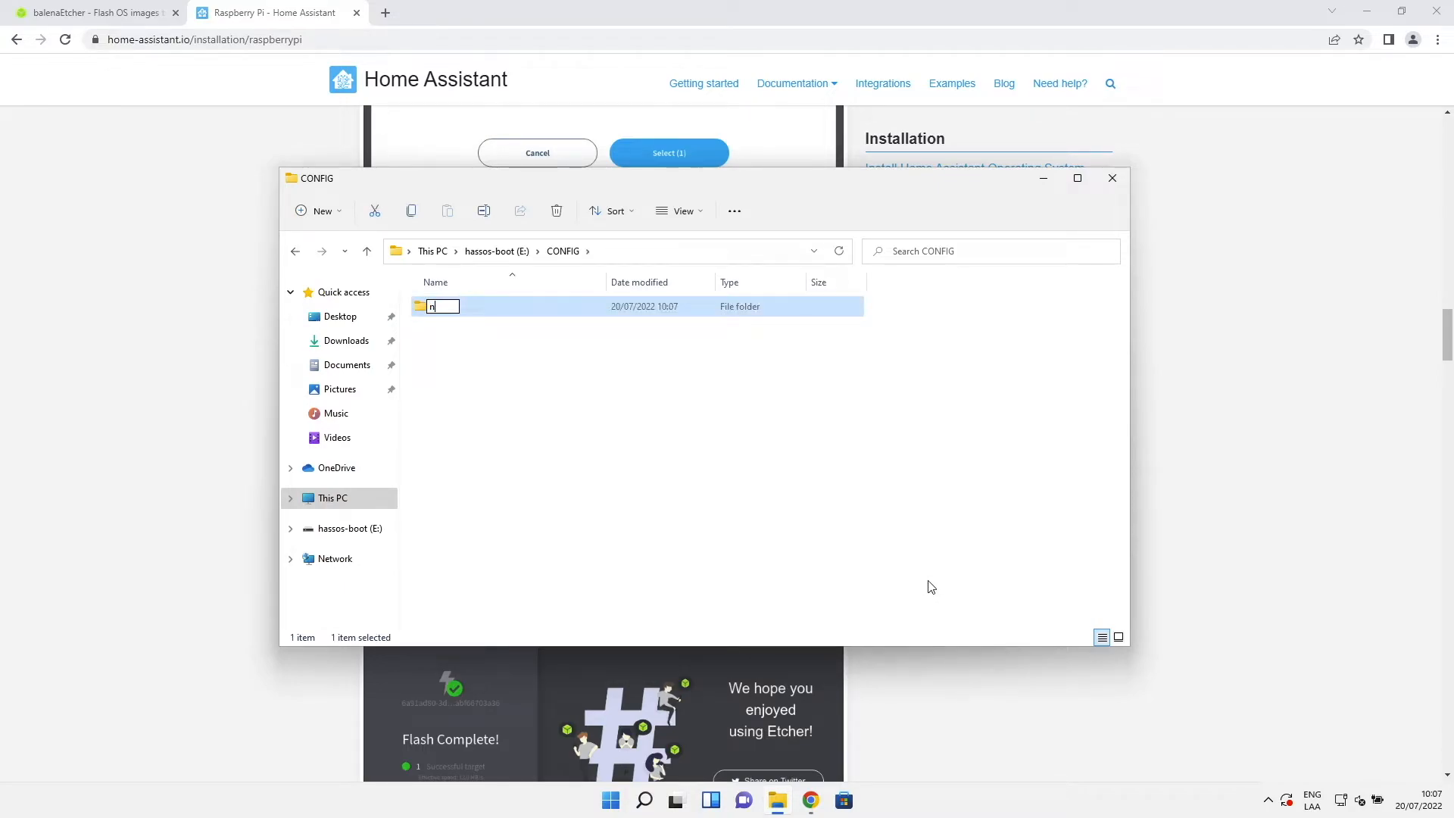
{"action": "type", "text": "etwork"}
{"action": "key", "text": "Return"}
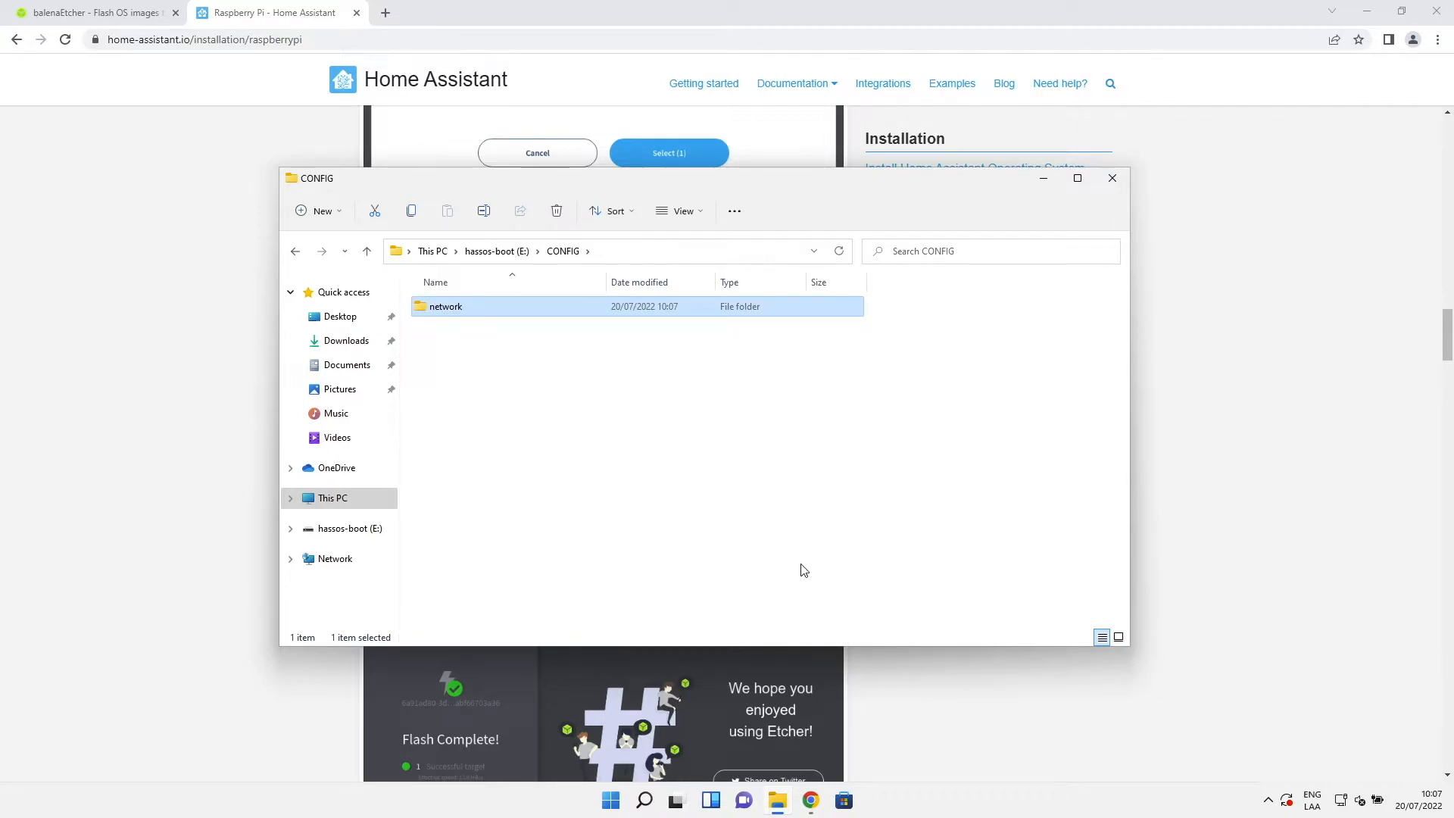
Step: Open the network folder and create a text document named my-network in it
{"action": "double_click", "coordinate": [449, 318]}
{"action": "right_click", "coordinate": [532, 409]}
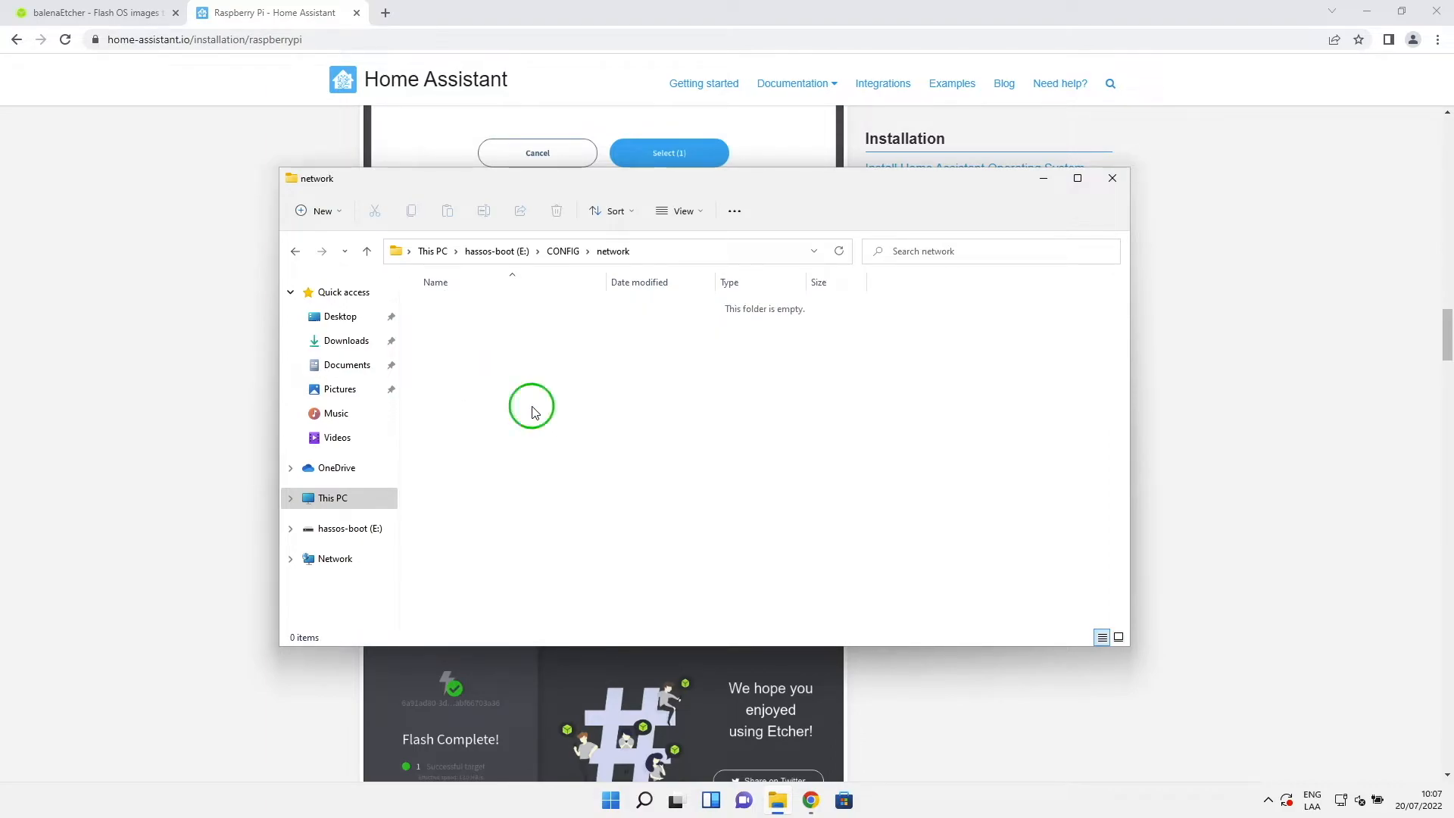
{"action": "mouse_move", "coordinate": [572, 524]}
{"action": "left_click", "coordinate": [780, 603]}
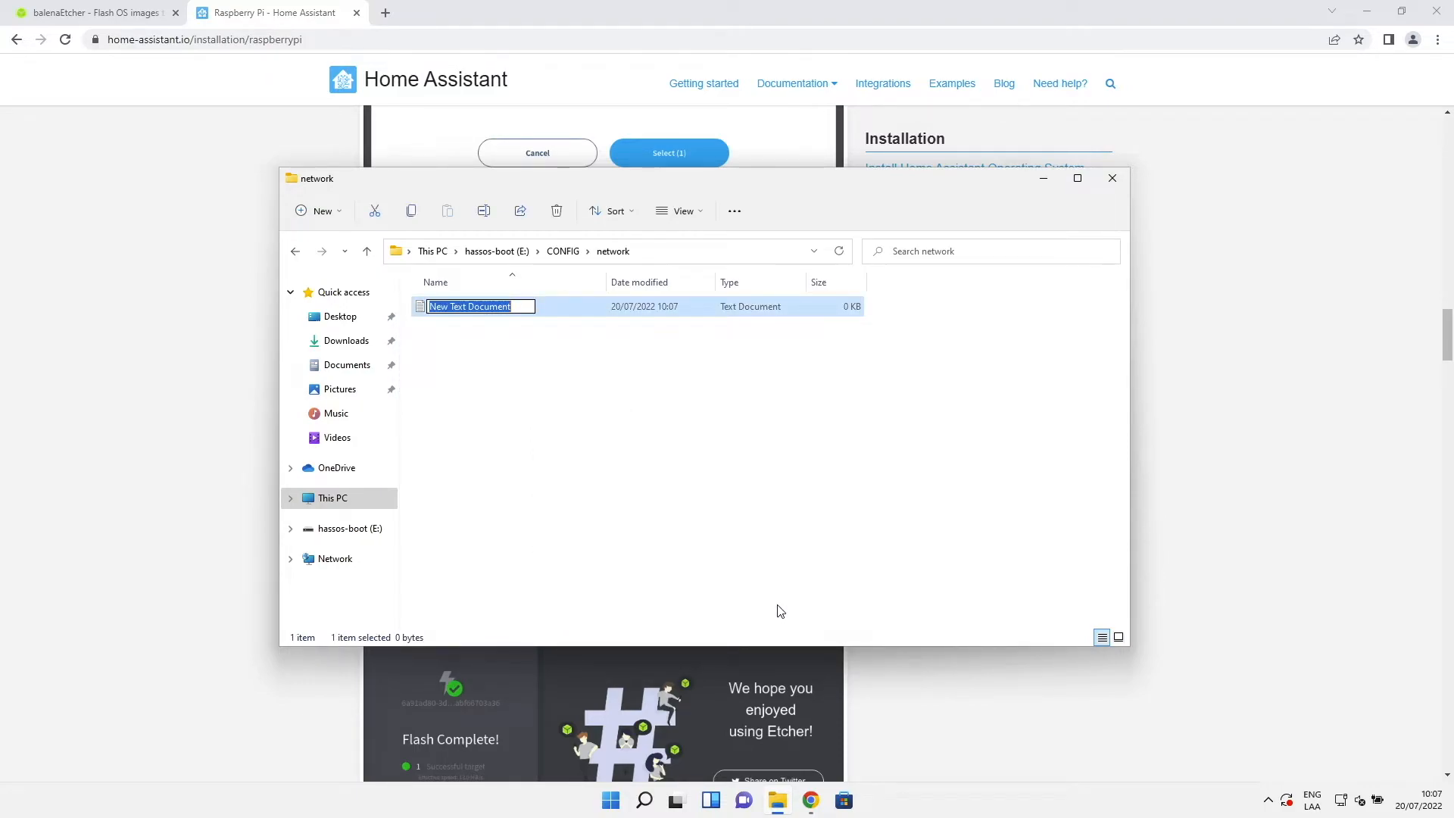
{"action": "type", "text": "my"}
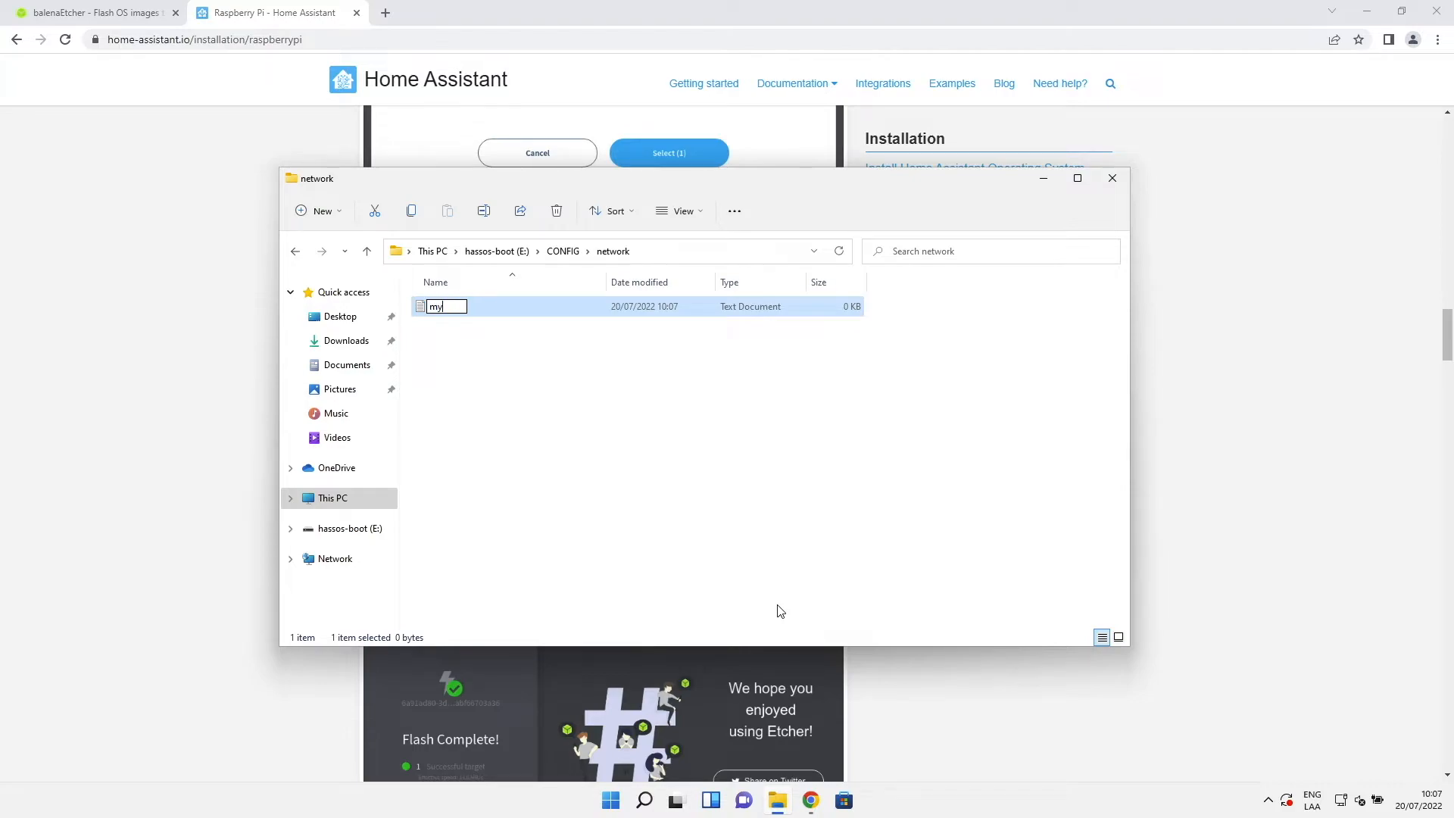
{"action": "type", "text": "-network"}
{"action": "key", "text": "Return"}
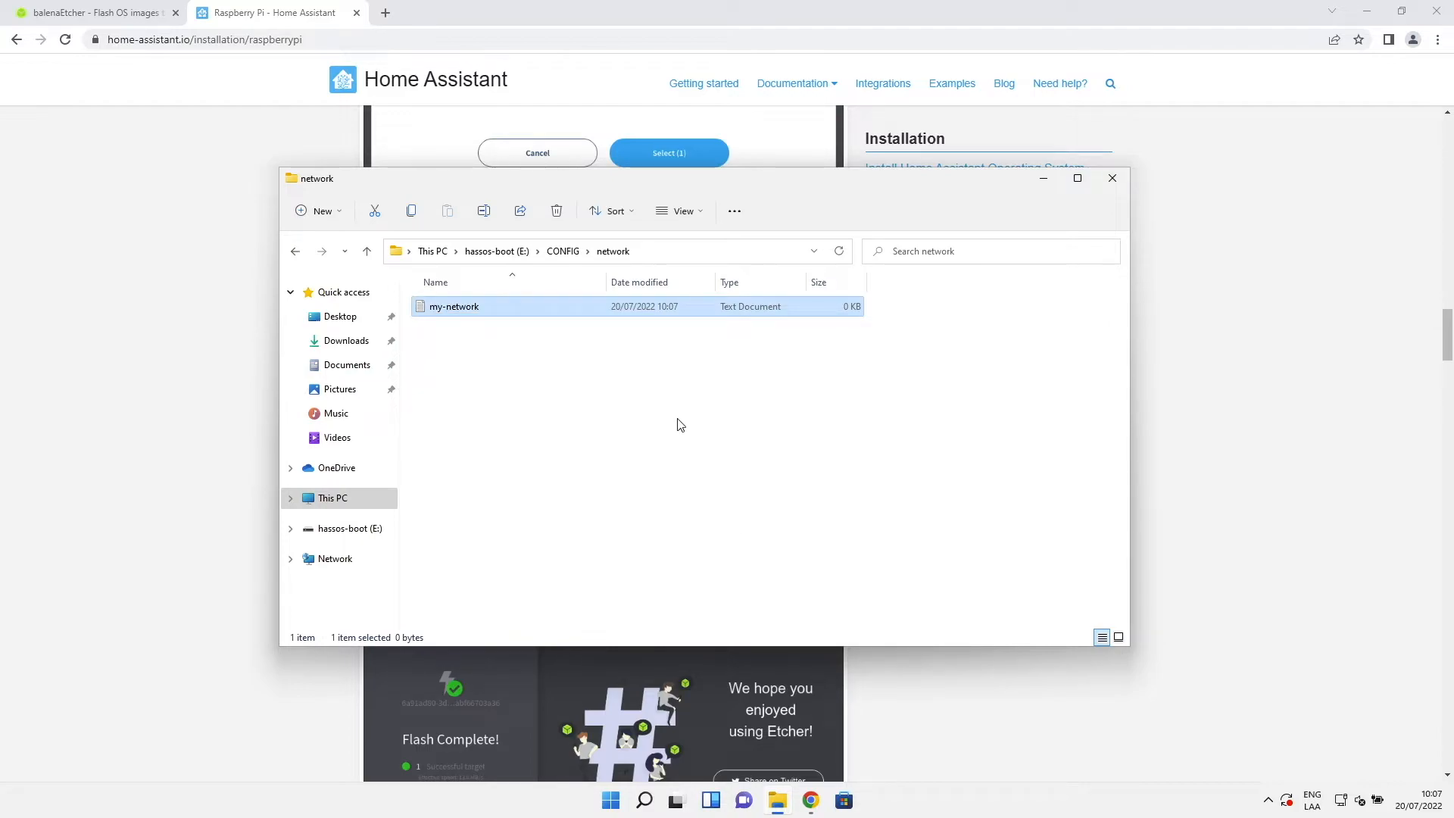
Step: Turn off "Hide extensions for known file types" in Folder Options and apply the change
{"action": "left_click", "coordinate": [684, 210]}
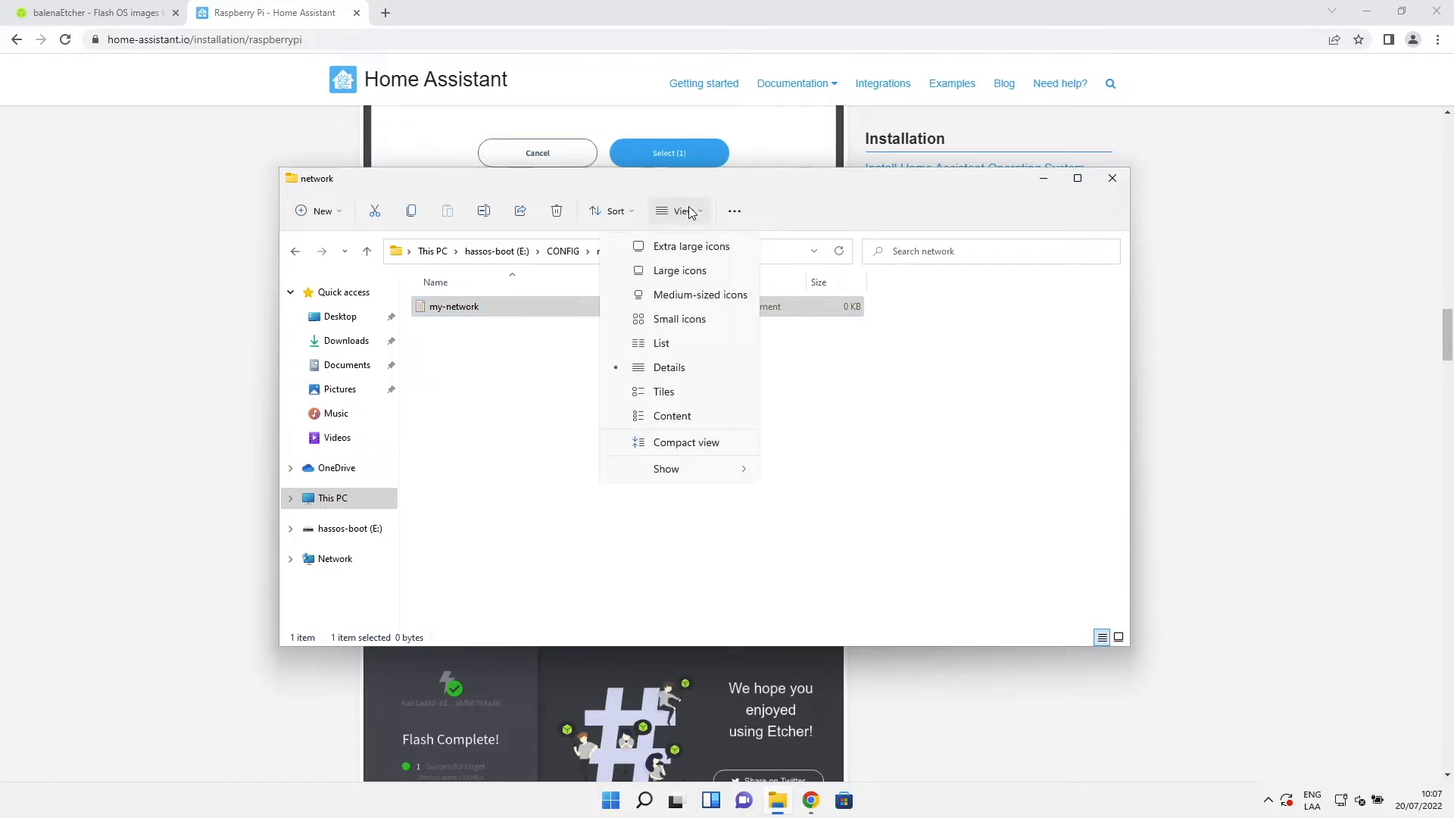
{"action": "left_click", "coordinate": [734, 213]}
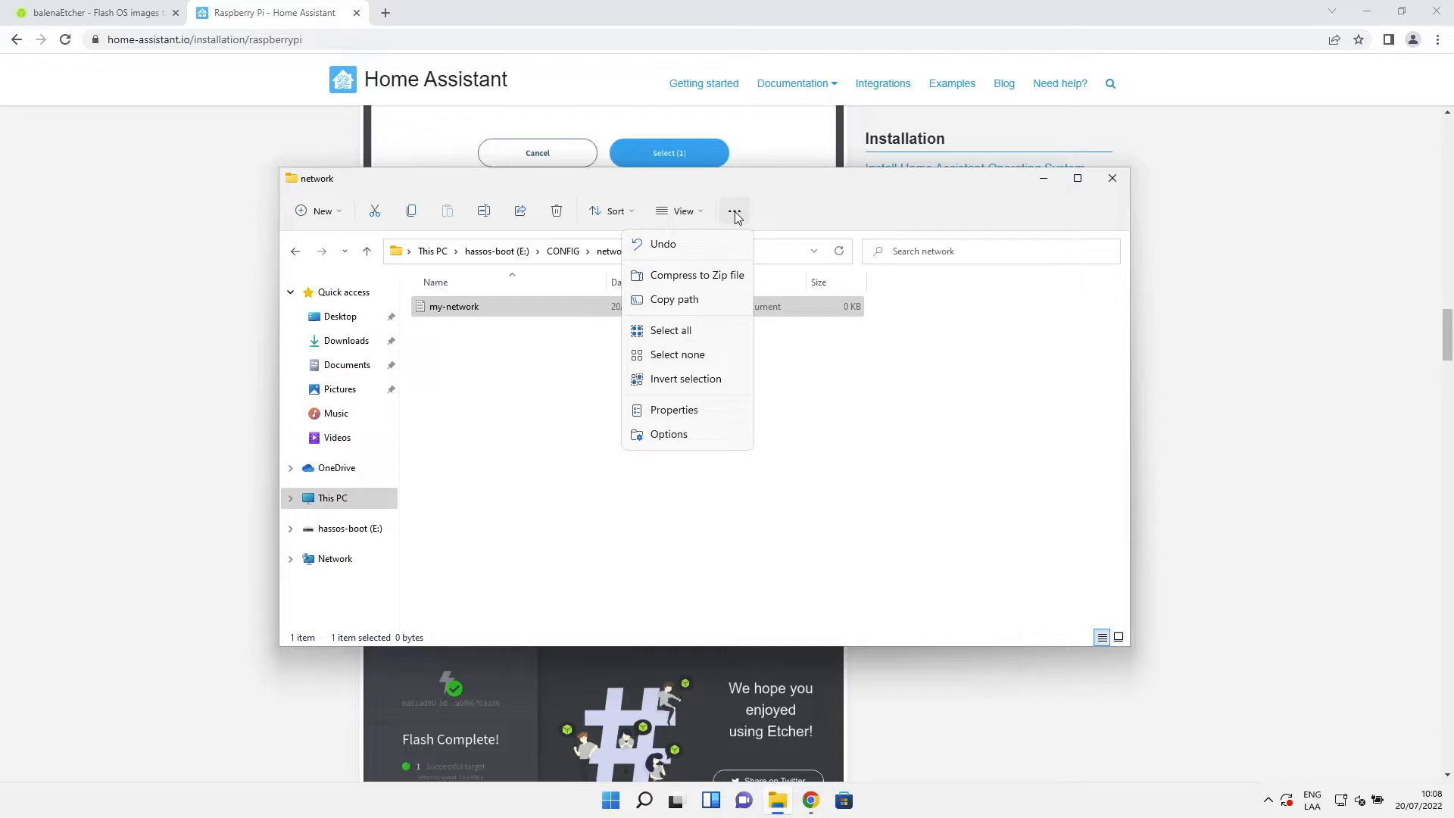
{"action": "left_click", "coordinate": [669, 434]}
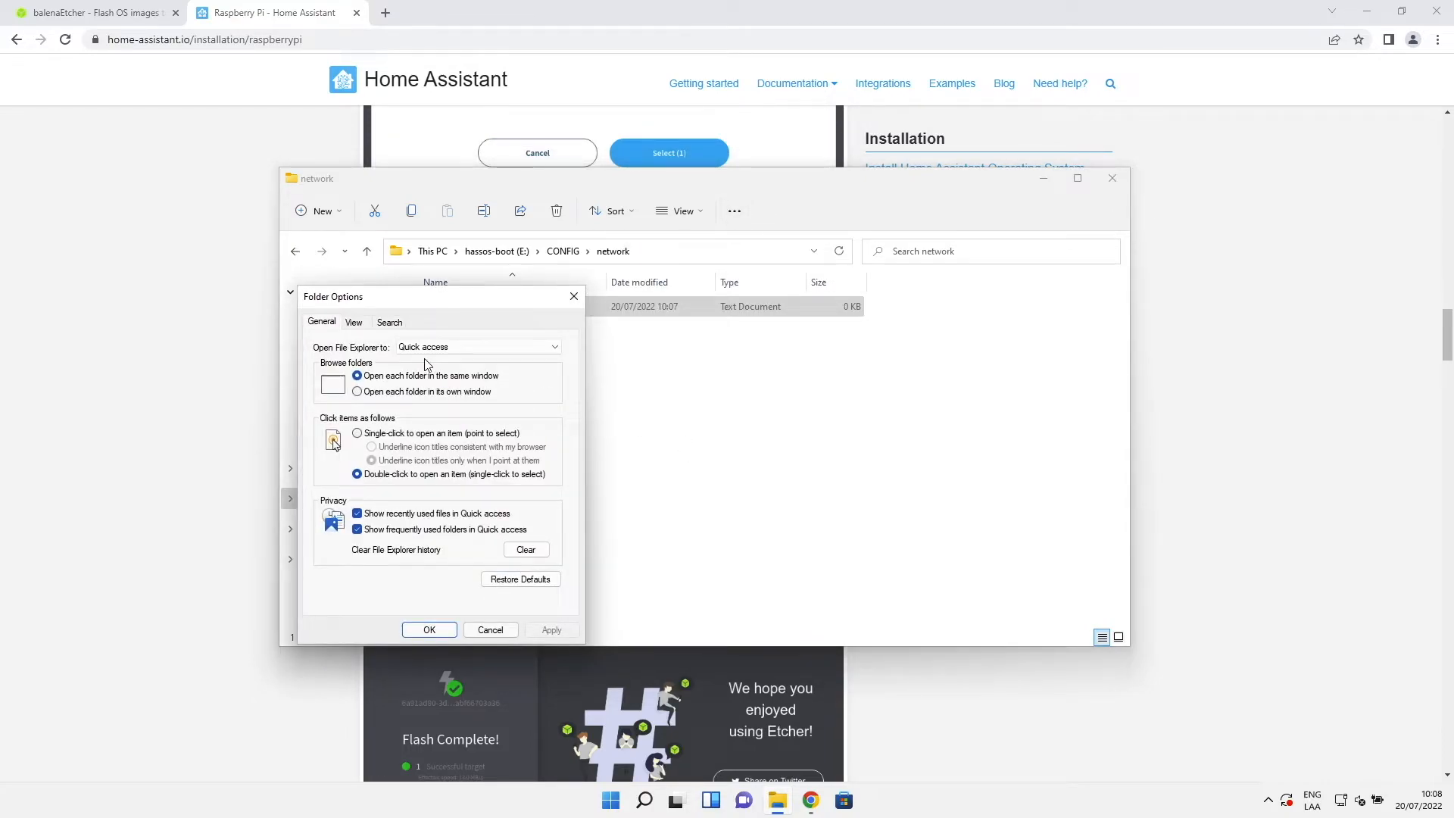
{"action": "left_click", "coordinate": [355, 323]}
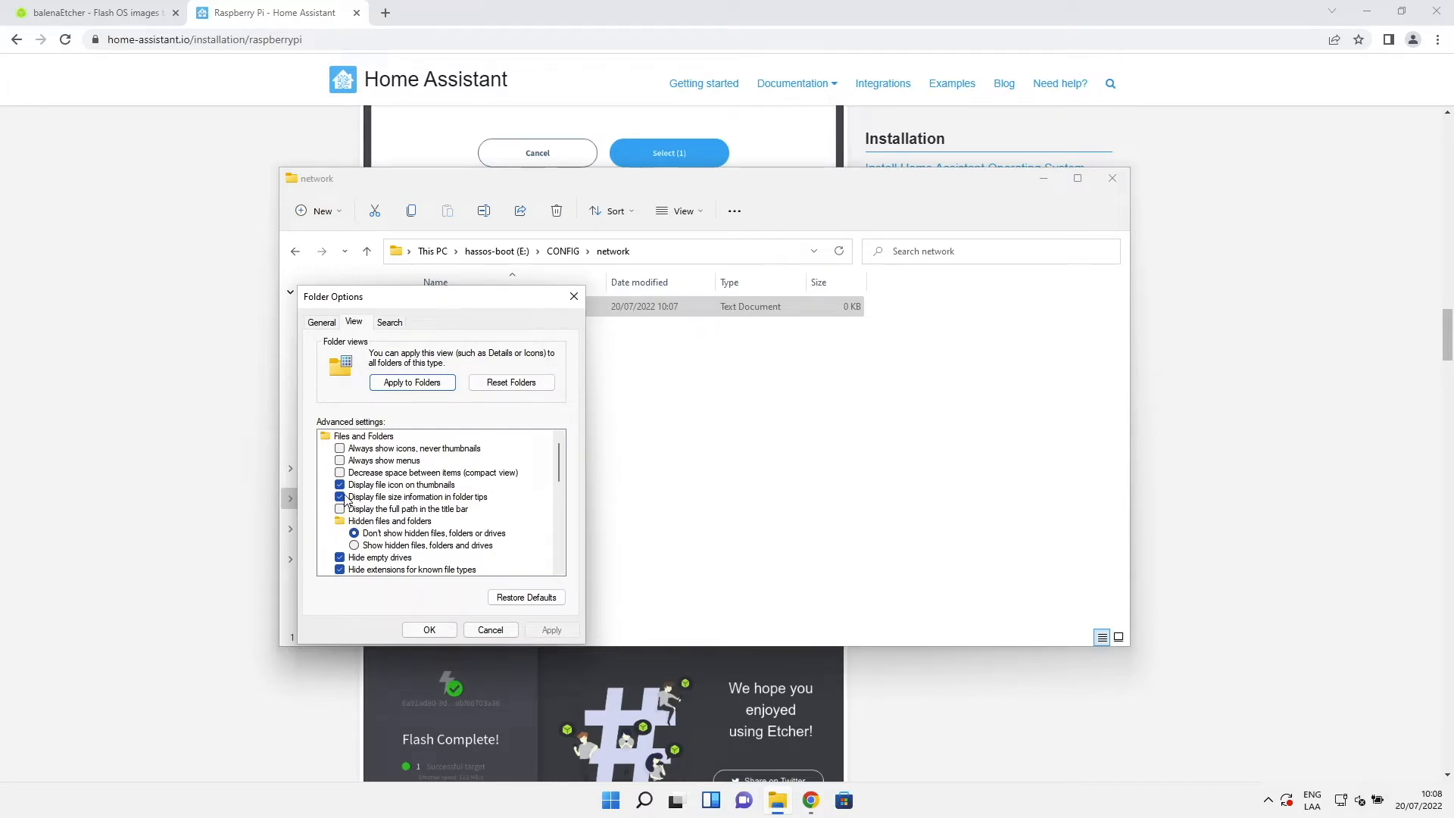
{"action": "scroll", "coordinate": [344, 500], "scroll_direction": "down", "scroll_amount": 1}
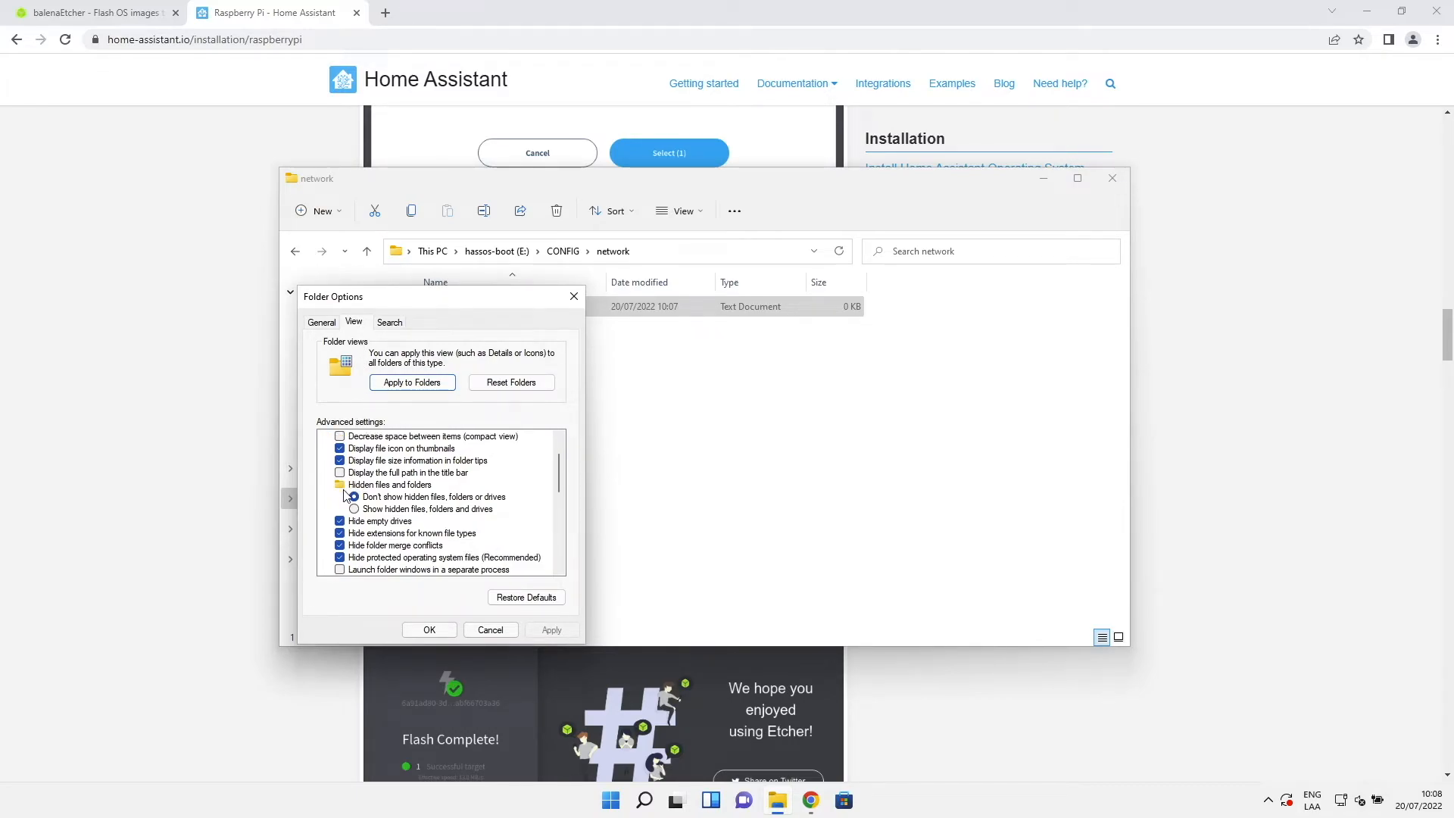
{"action": "scroll", "coordinate": [344, 495], "scroll_direction": "down", "scroll_amount": 1}
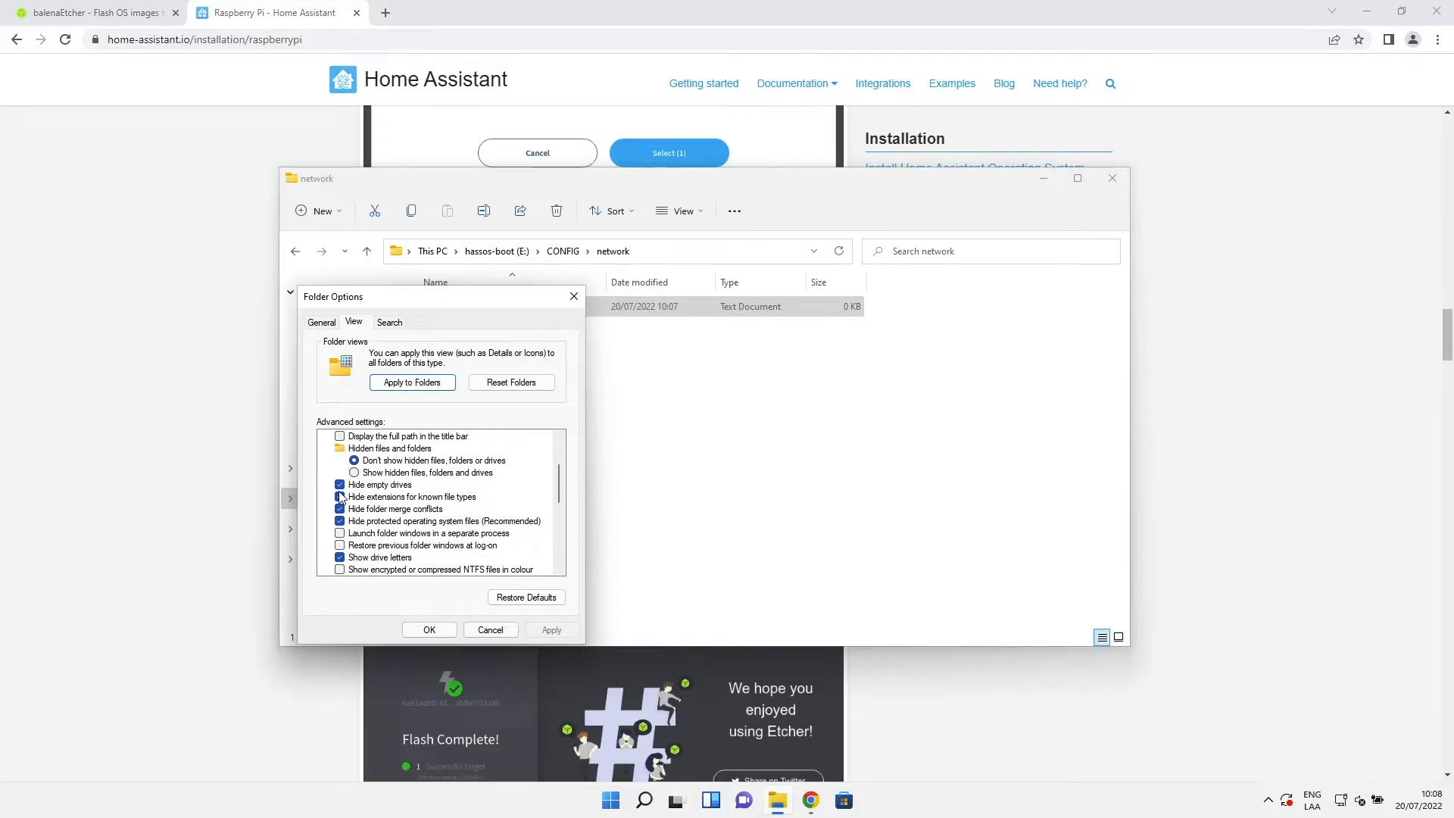
{"action": "left_click", "coordinate": [340, 498]}
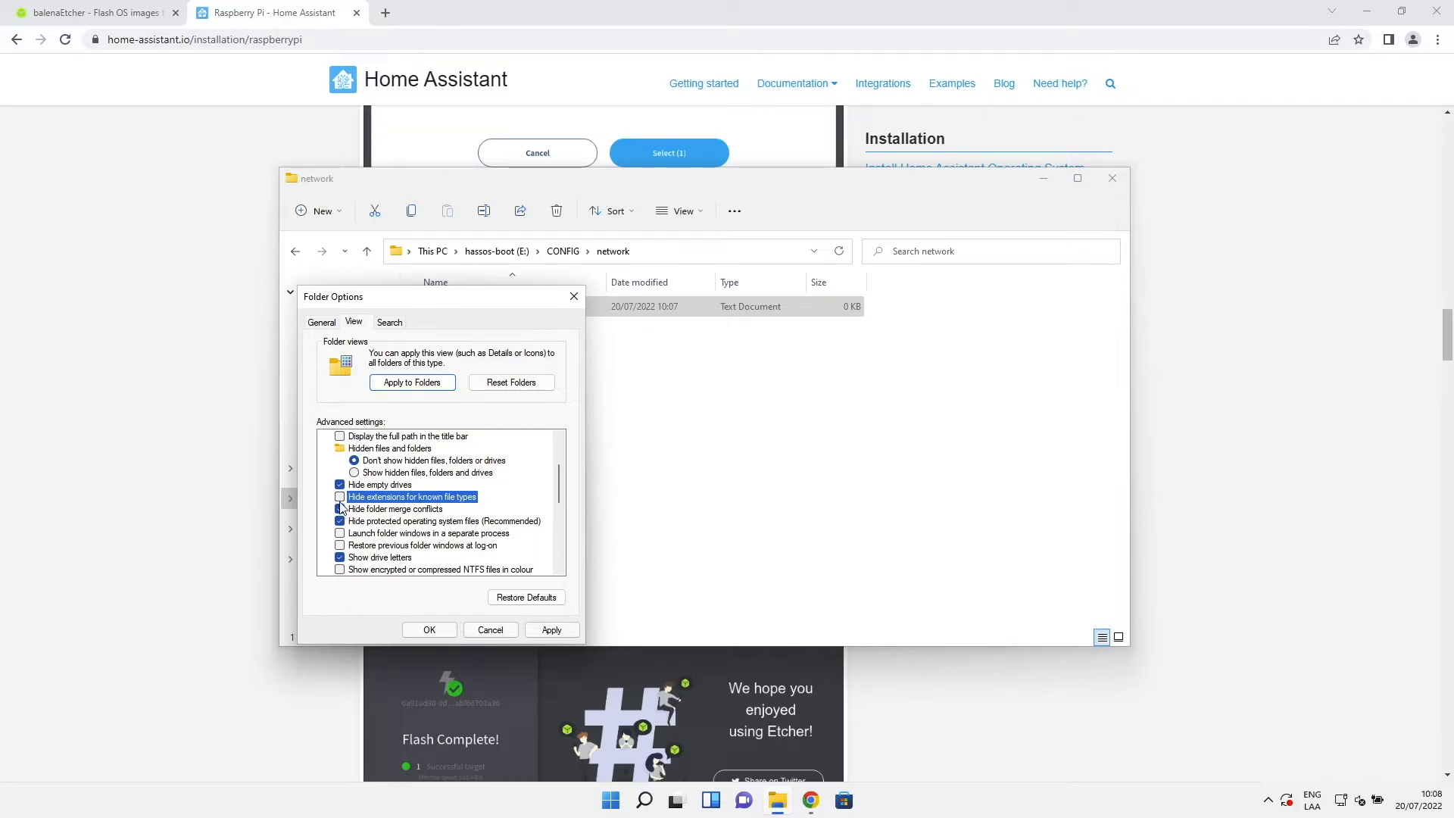
{"action": "left_click", "coordinate": [447, 634]}
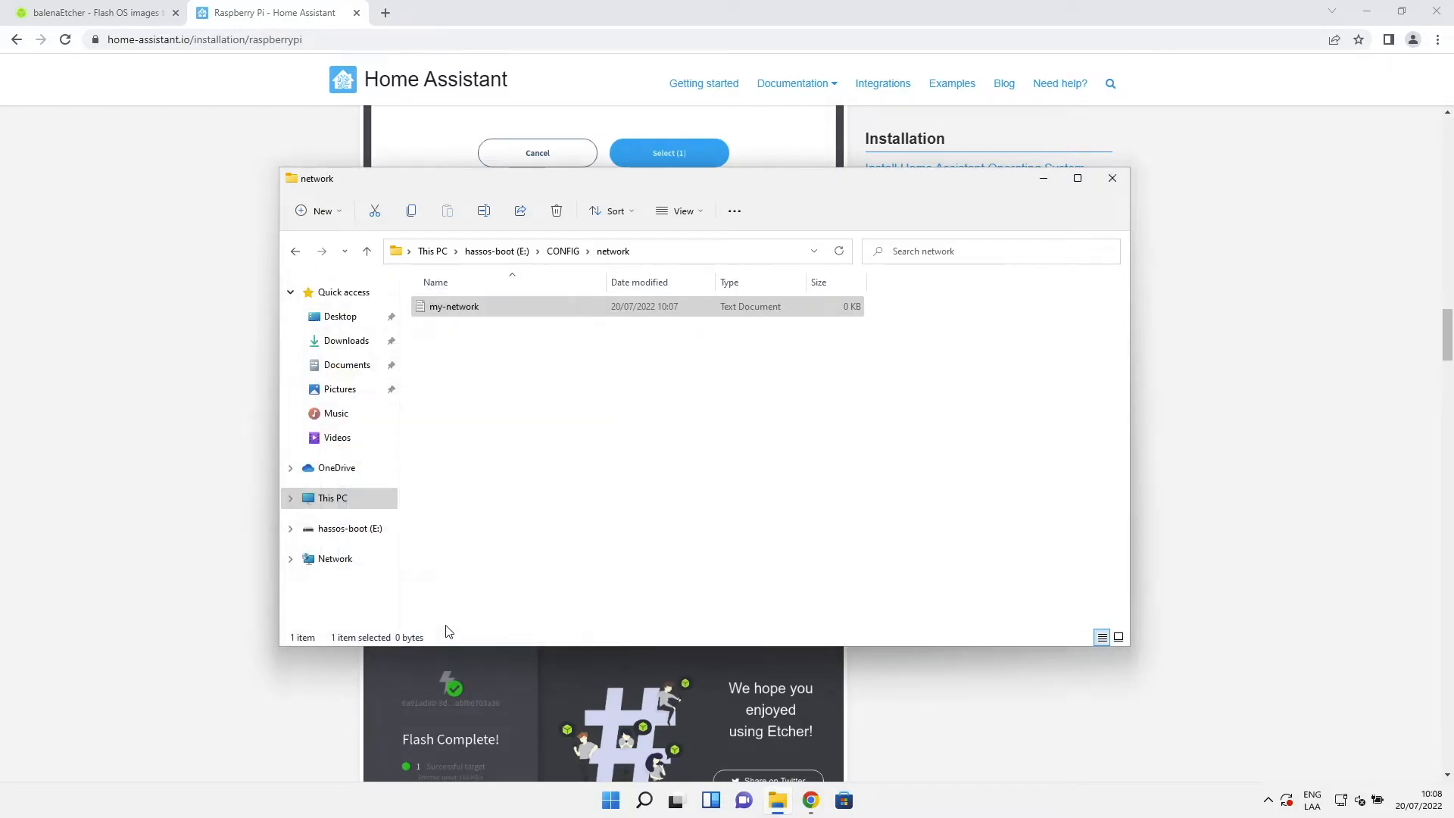
Step: Remove the .txt extension from the my-network file name and accept the extension change
{"action": "left_click", "coordinate": [491, 307]}
{"action": "left_click", "coordinate": [492, 307]}
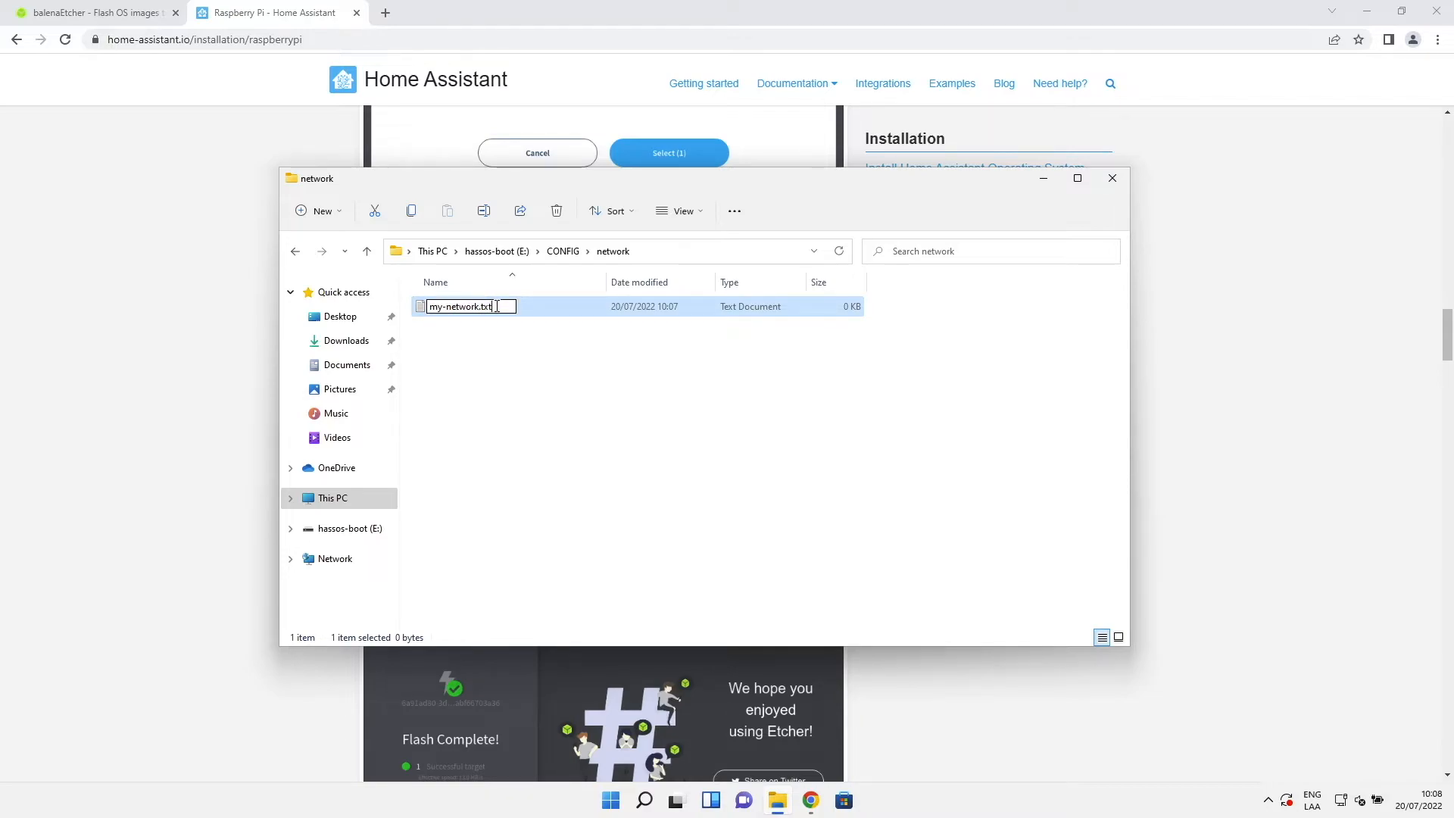
{"action": "key", "text": "BackSpace"}
{"action": "key", "text": "BackSpace"}
{"action": "key", "text": "BackSpace"}
{"action": "key", "text": "Return"}
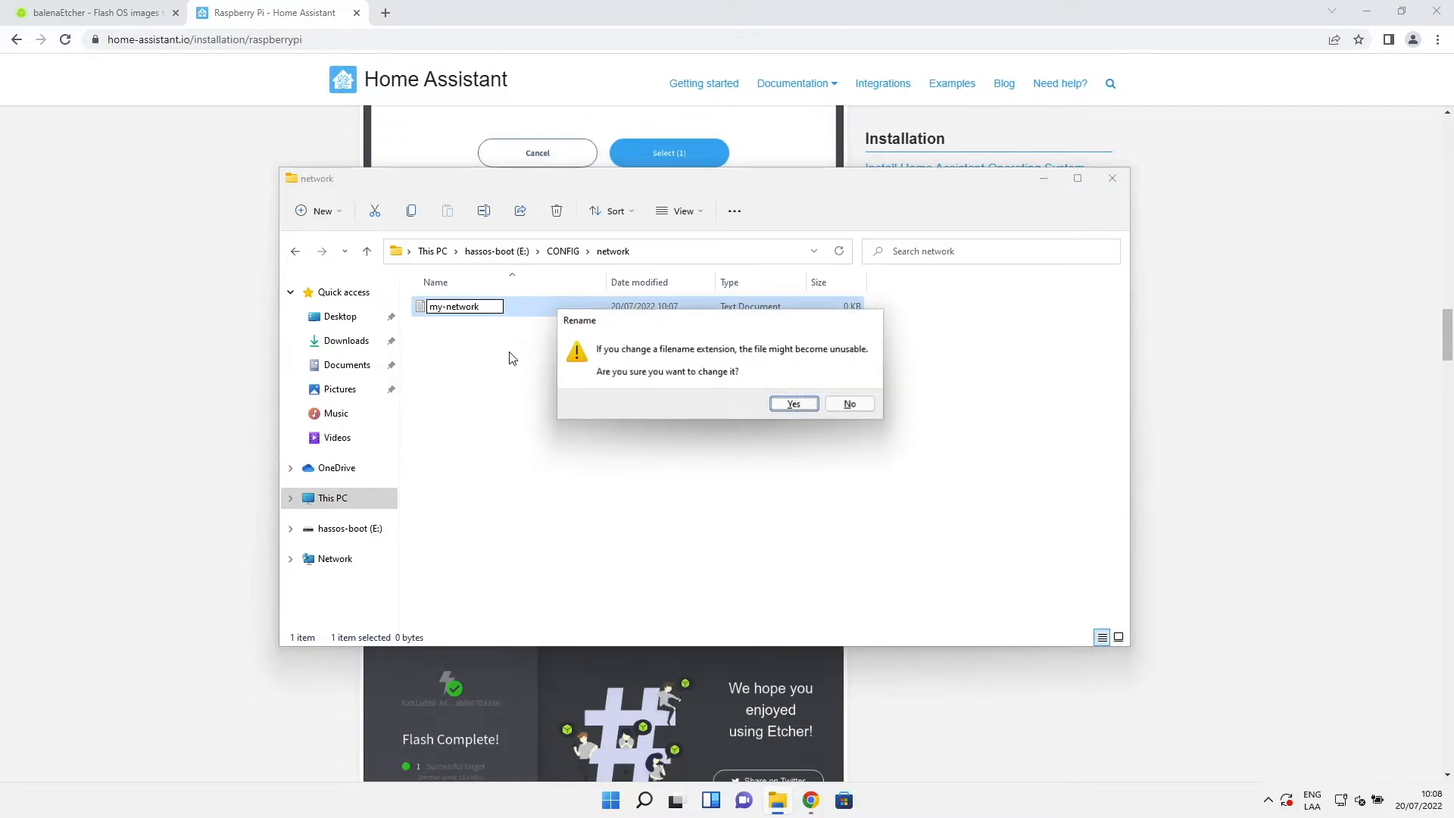
{"action": "left_click", "coordinate": [792, 404]}
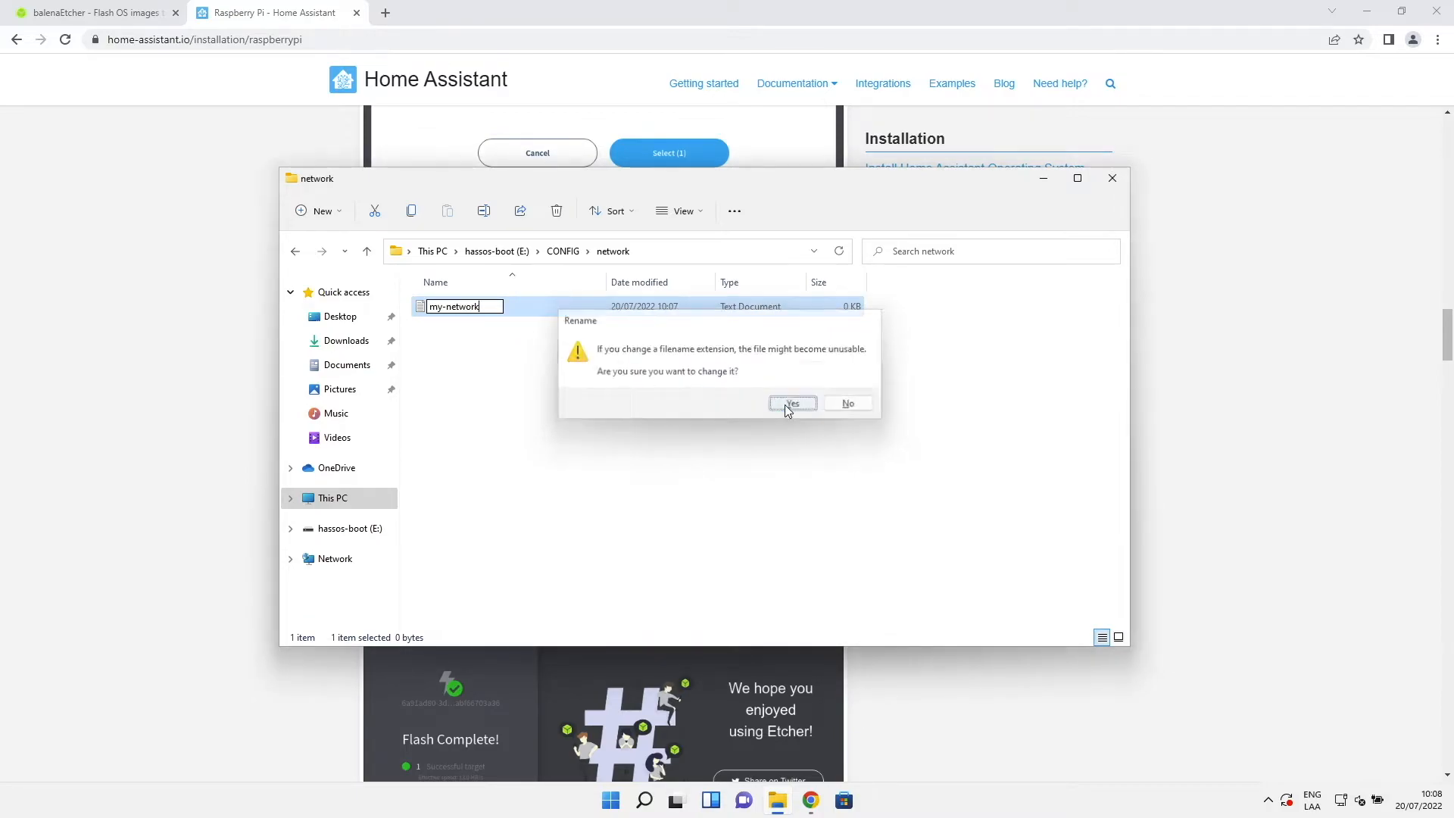
Step: Open the my-network file from the CONFIG\network folder in Notepad
{"action": "right_click", "coordinate": [455, 316]}
{"action": "left_click", "coordinate": [489, 362]}
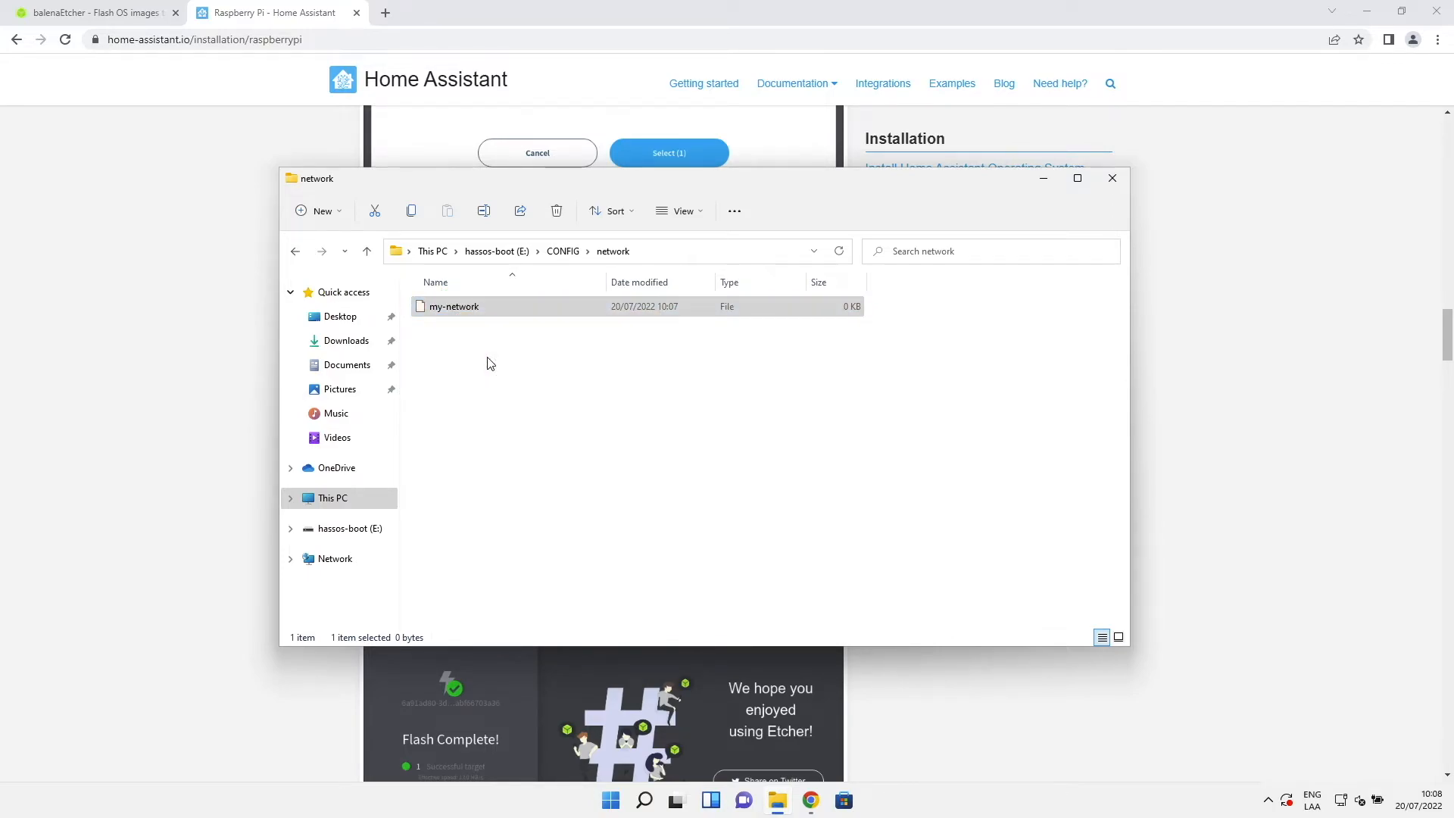
{"action": "double_click", "coordinate": [647, 274]}
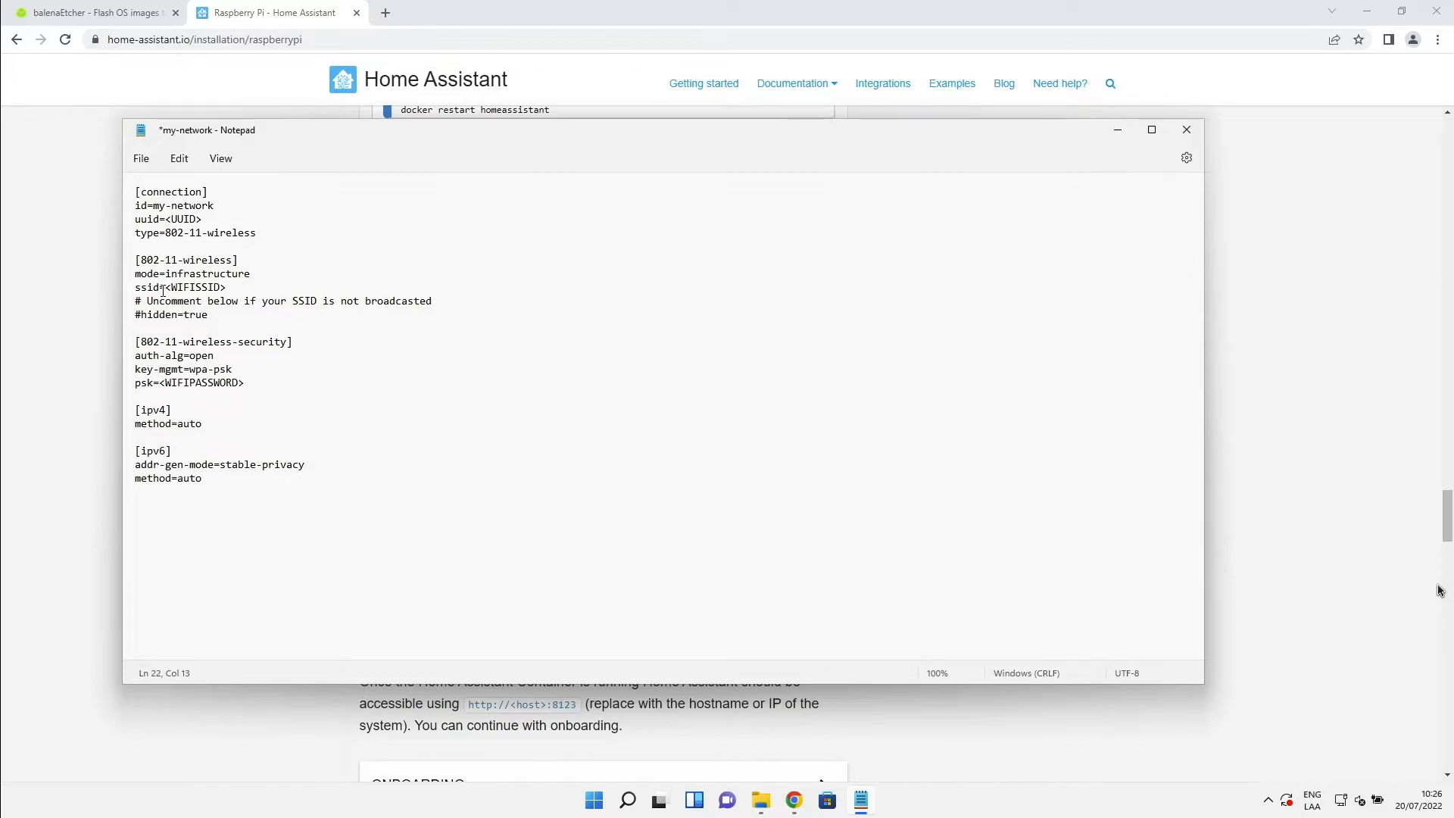
Step: Highlight the <WIFISSID> and <WIFIPASSWORD> placeholders, and try uncommenting the hidden=true line before undoing that edit
{"action": "left_click_drag", "start_coordinate": [165, 288], "coordinate": [225, 288]}
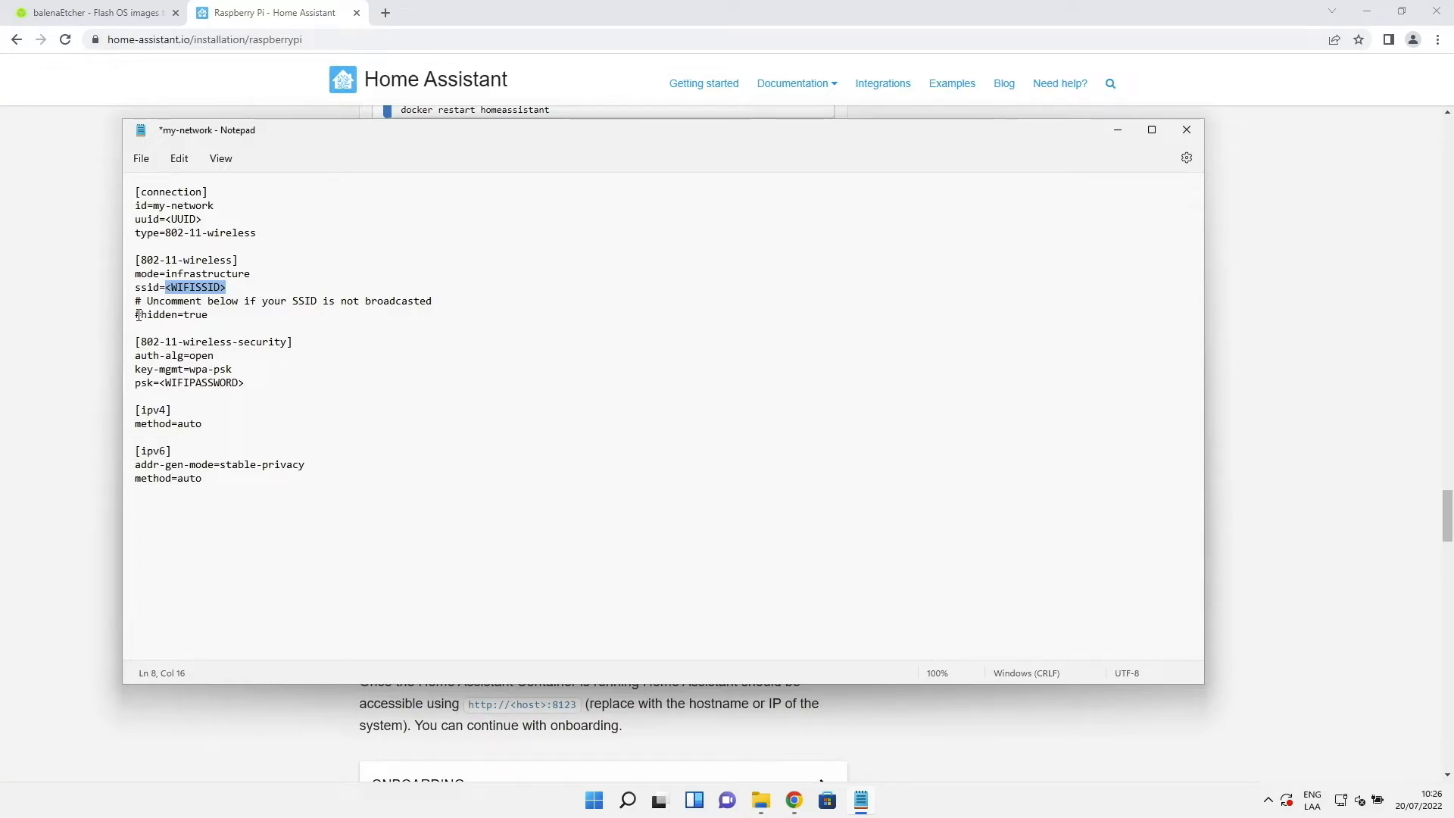
{"action": "left_click_drag", "start_coordinate": [136, 315], "coordinate": [223, 317]}
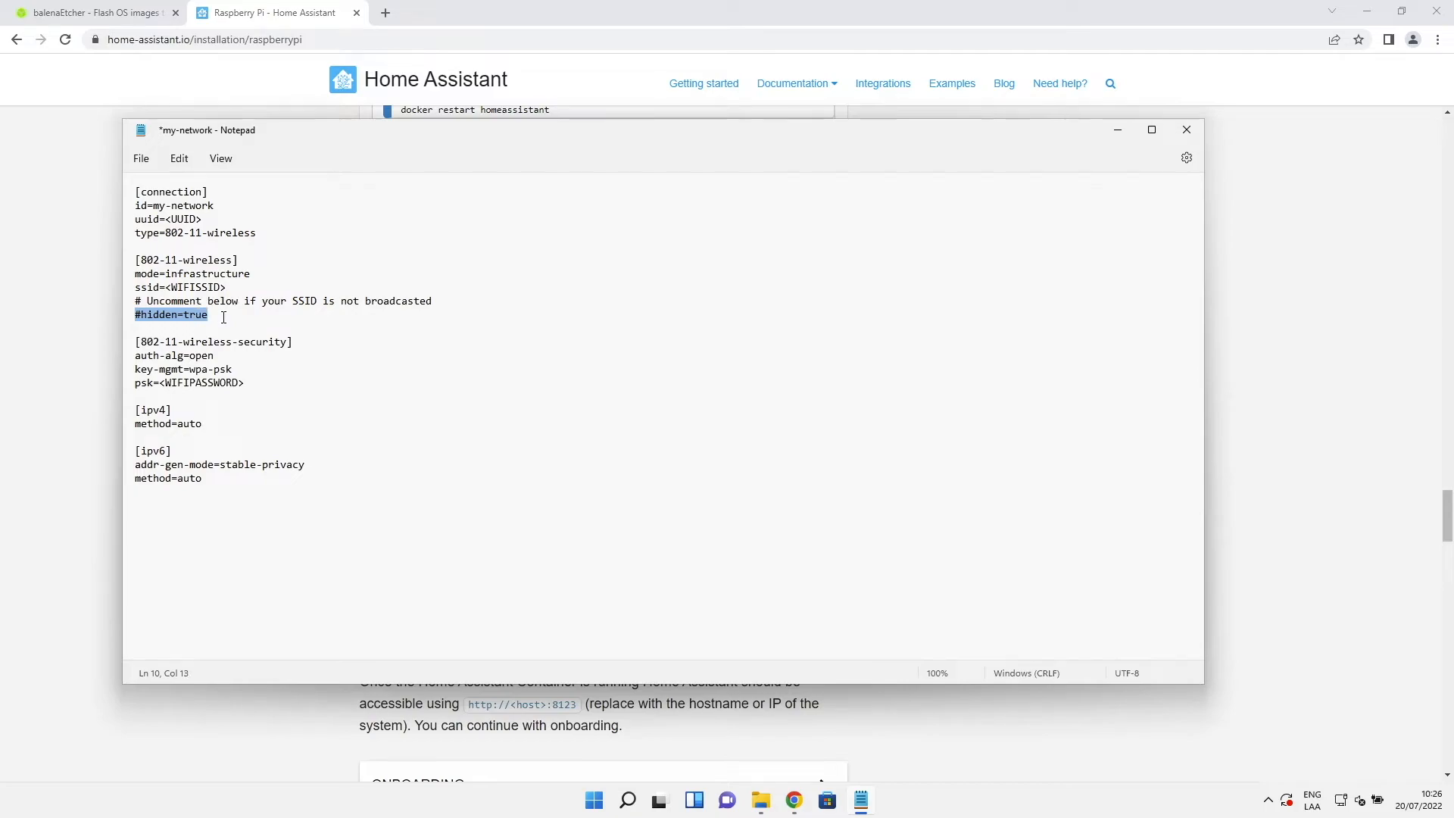
{"action": "key", "text": "Home"}
{"action": "key", "text": "Delete"}
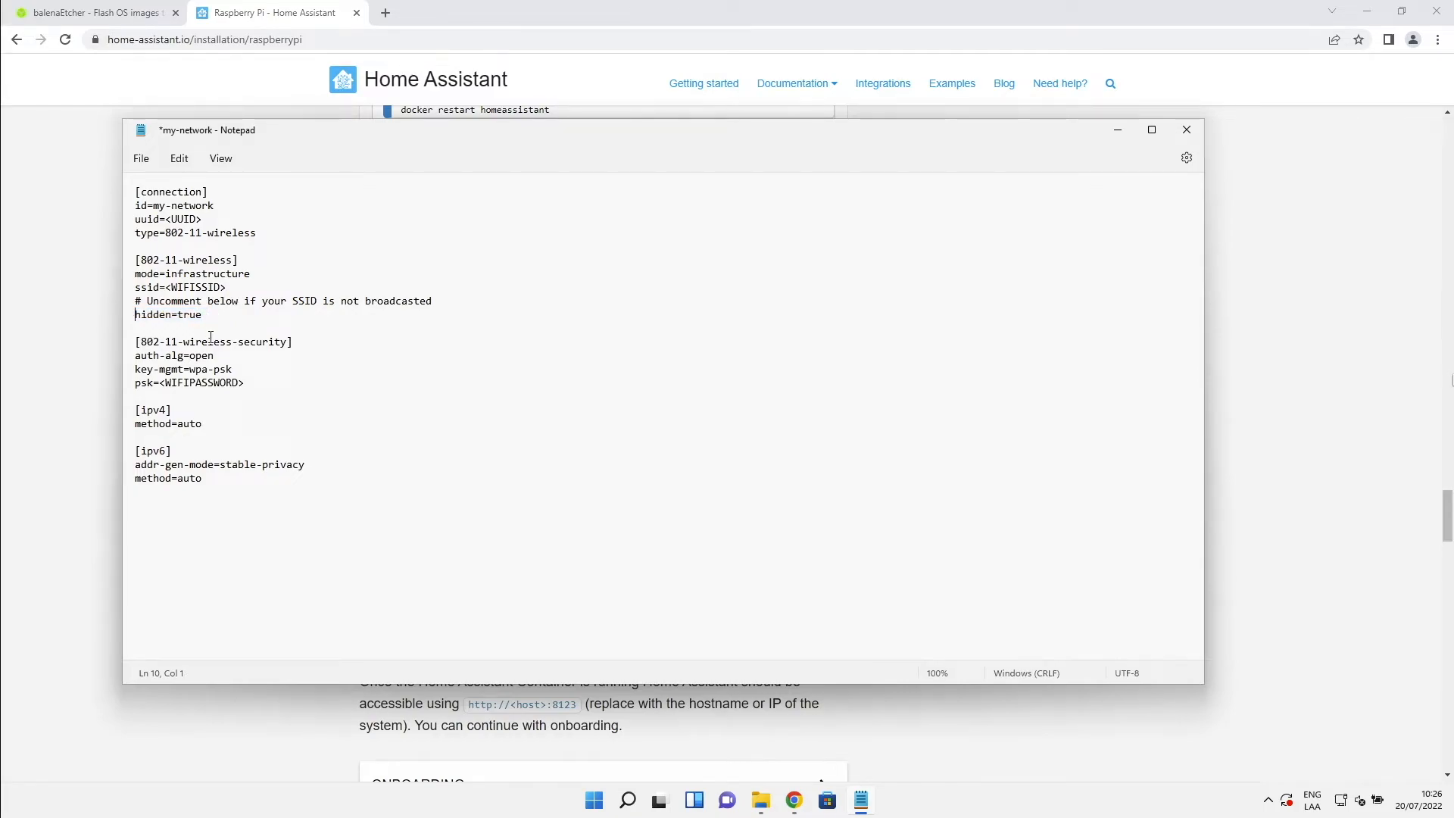
{"action": "key", "text": "ctrl+z"}
{"action": "left_click_drag", "start_coordinate": [161, 383], "coordinate": [247, 381]}
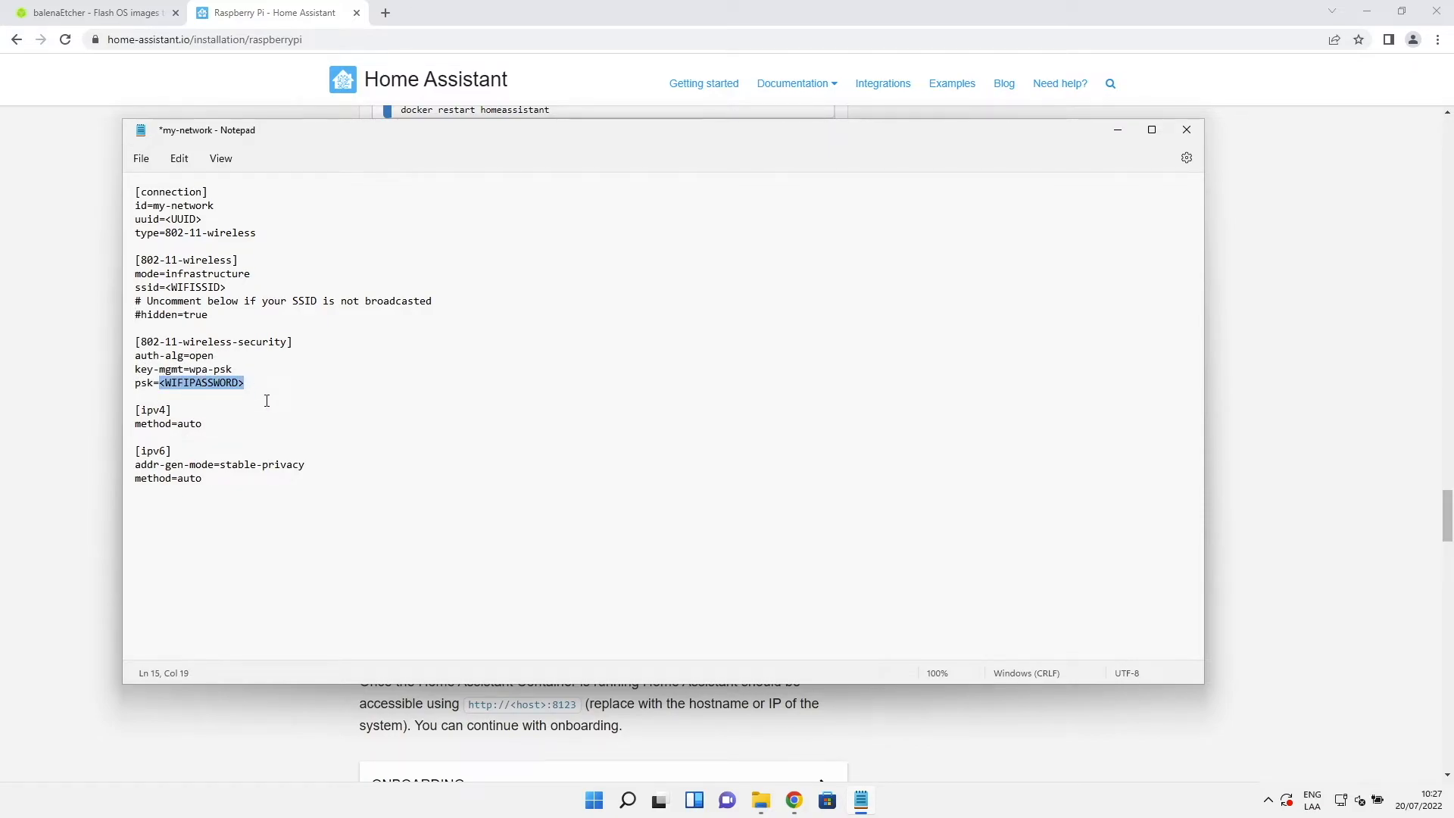
{"action": "left_click", "coordinate": [266, 400]}
Step: Save the my-network file and close Notepad
{"action": "left_click", "coordinate": [138, 159]}
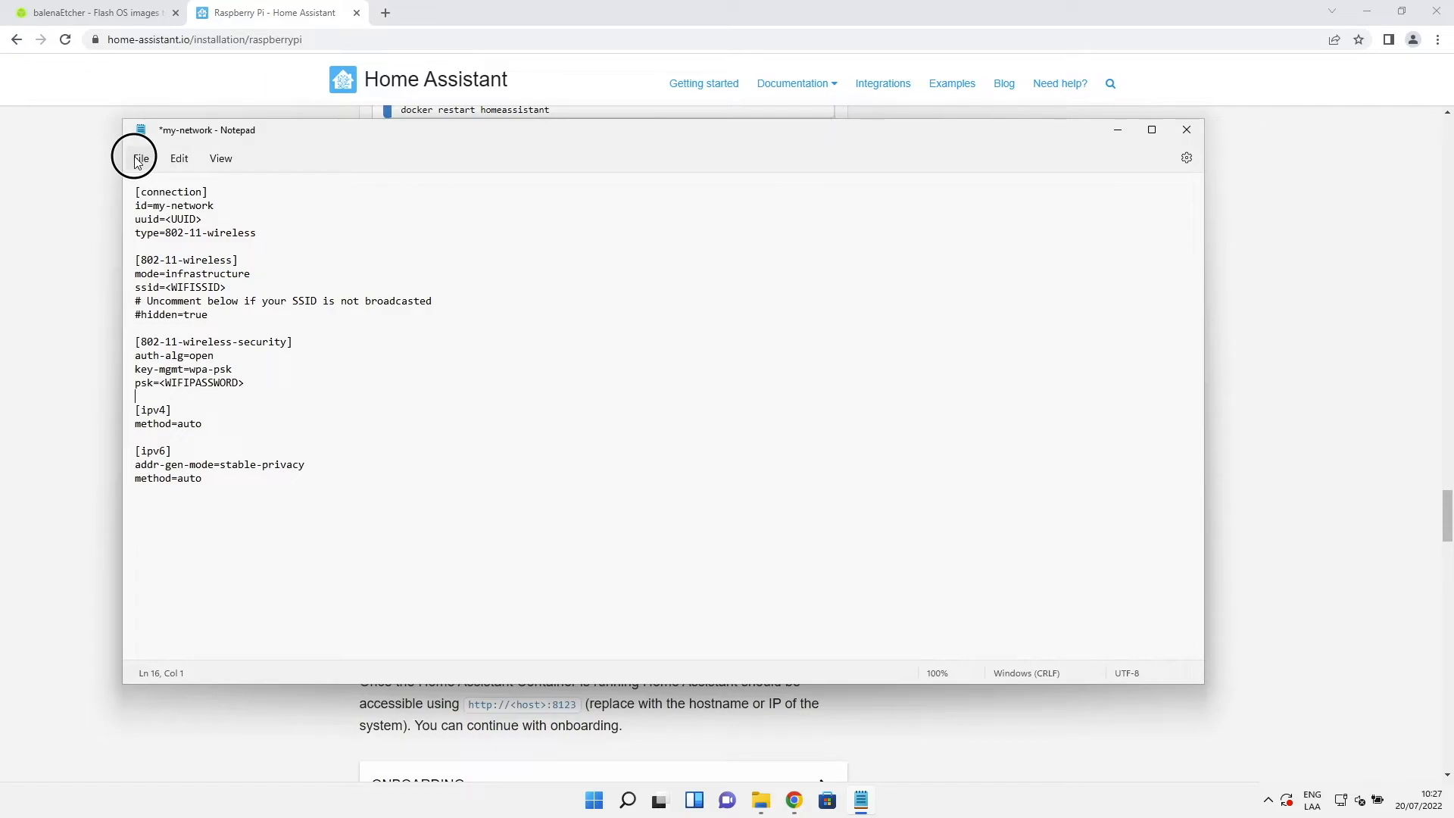
{"action": "left_click", "coordinate": [152, 258]}
{"action": "left_click", "coordinate": [1186, 129]}
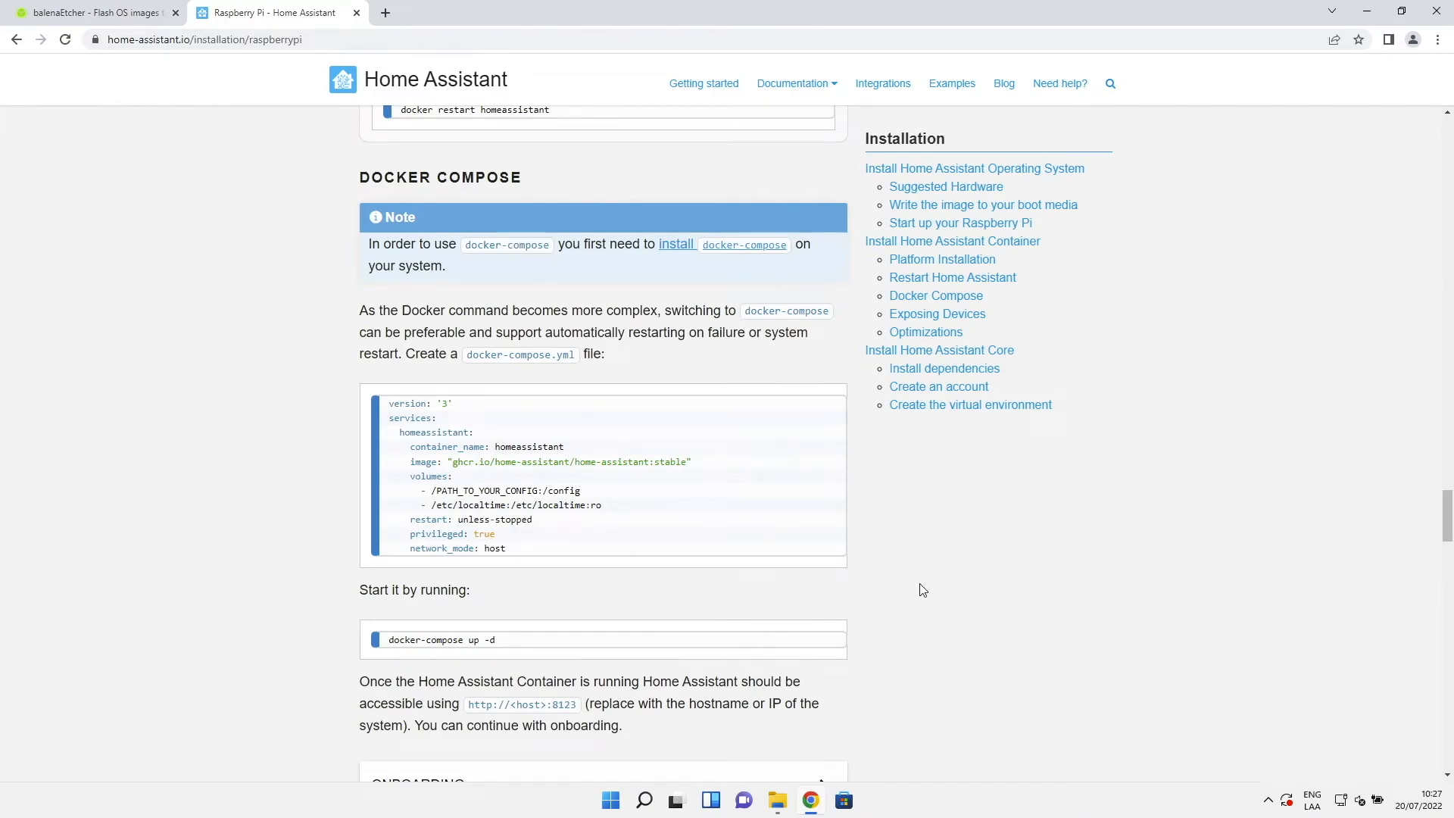
Step: Safely eject the Mass Storage Device that holds the hassos-boot (E:) drive
{"action": "left_click", "coordinate": [1268, 802]}
{"action": "left_click", "coordinate": [1268, 758]}
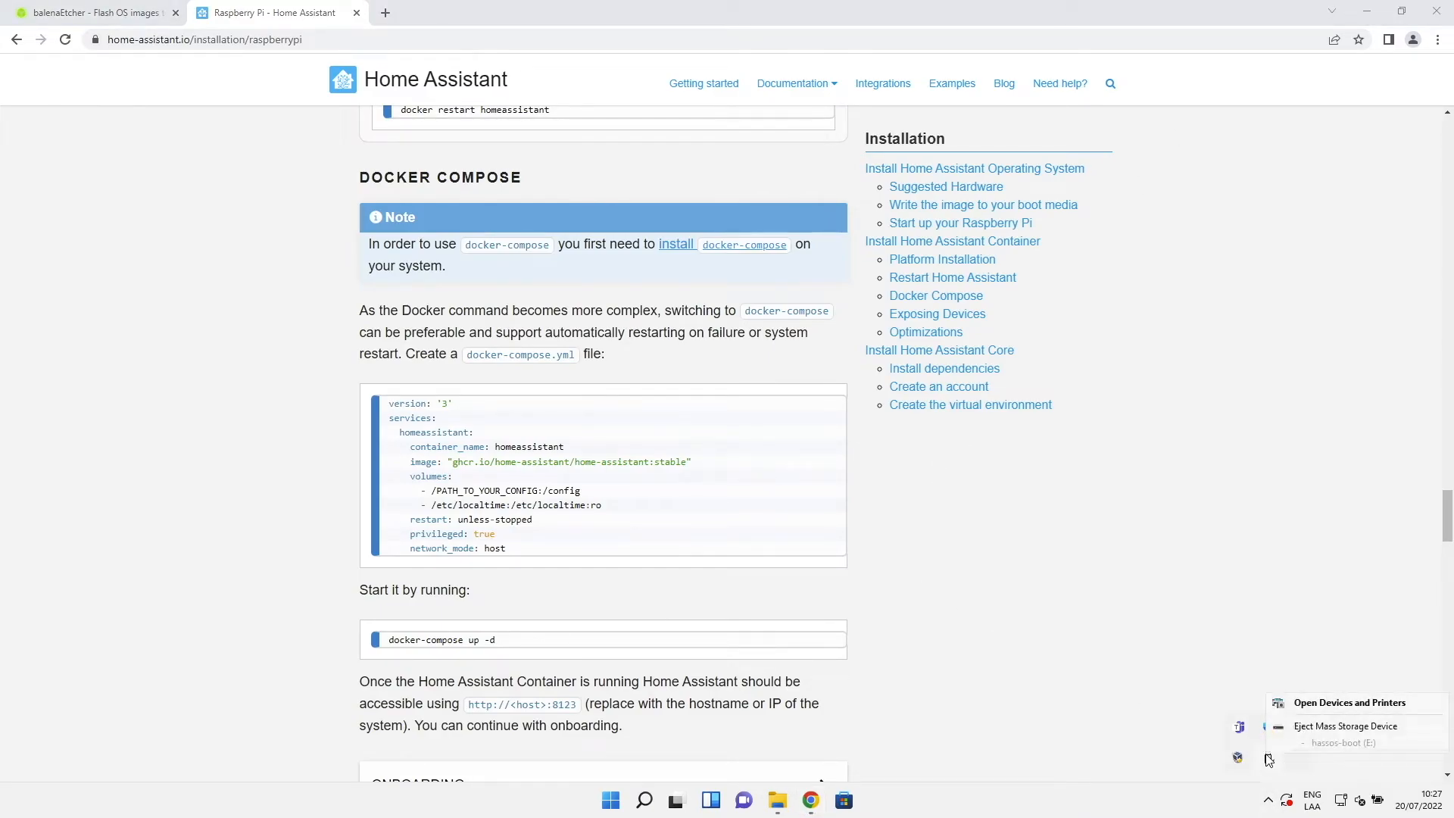
{"action": "left_click", "coordinate": [1301, 725]}
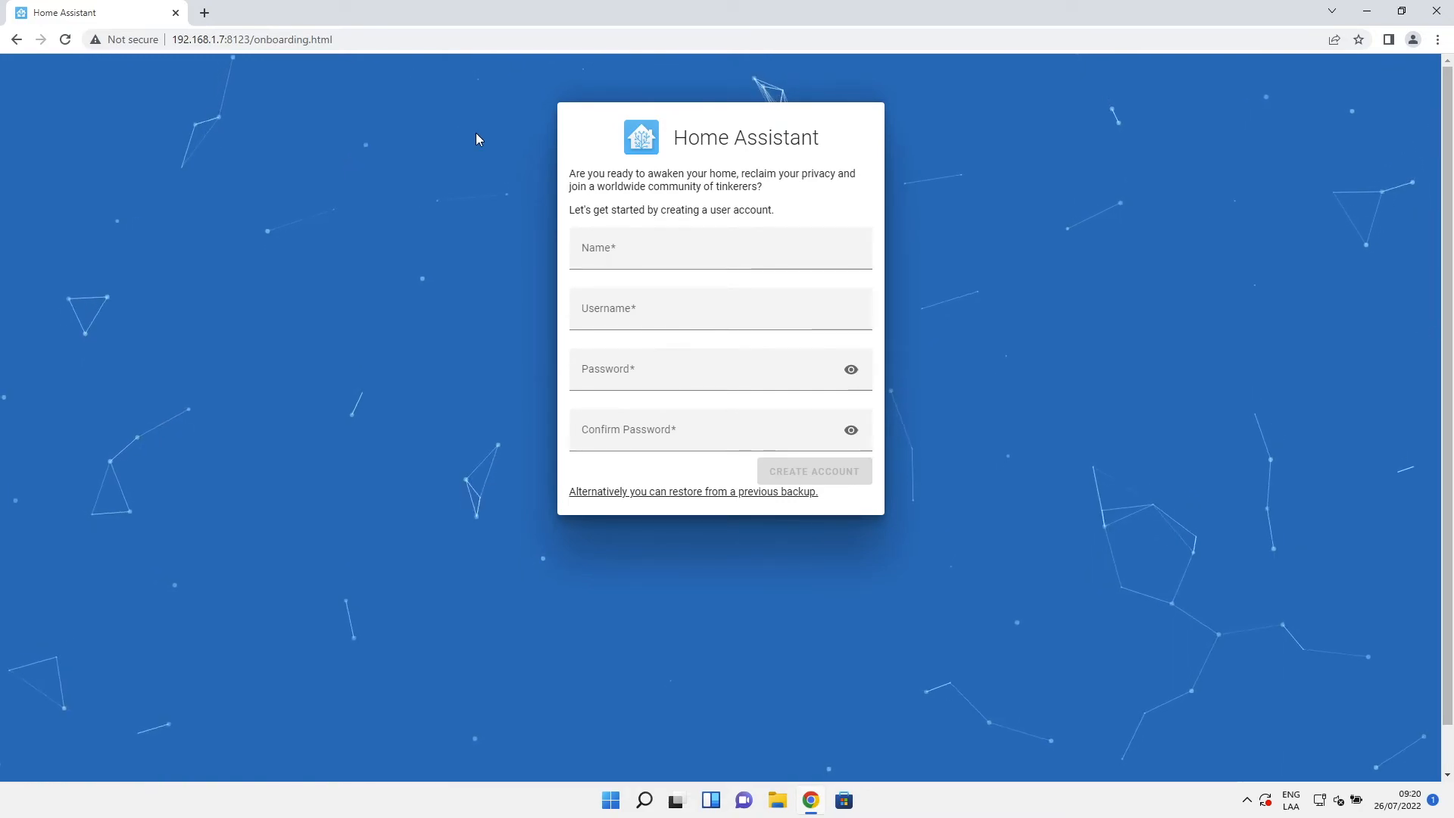
Step: Enter the account owner's first name for the new user account, keeping the automatically derived username
{"action": "left_click", "coordinate": [598, 246]}
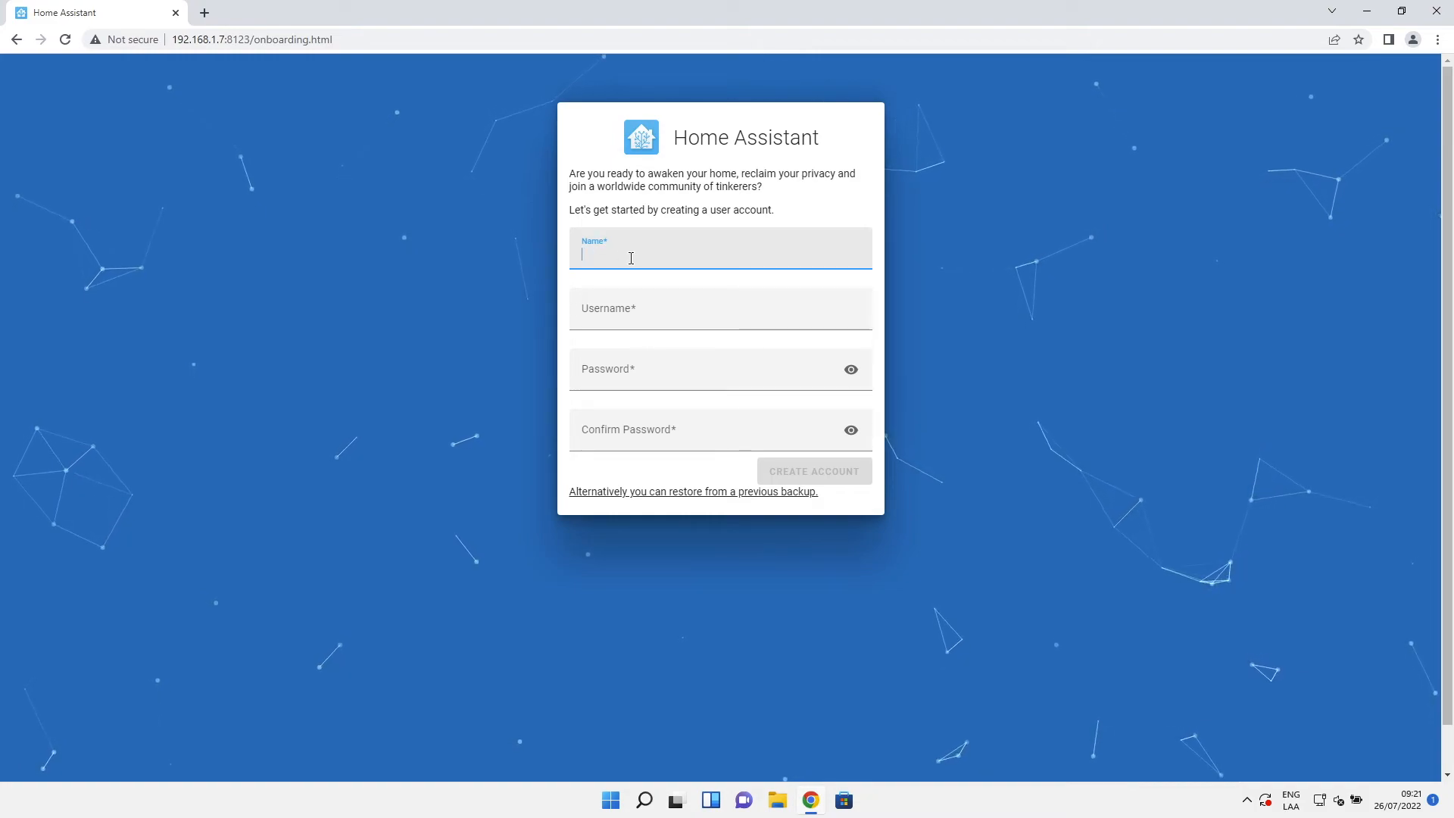
{"action": "type", "text": "R"}
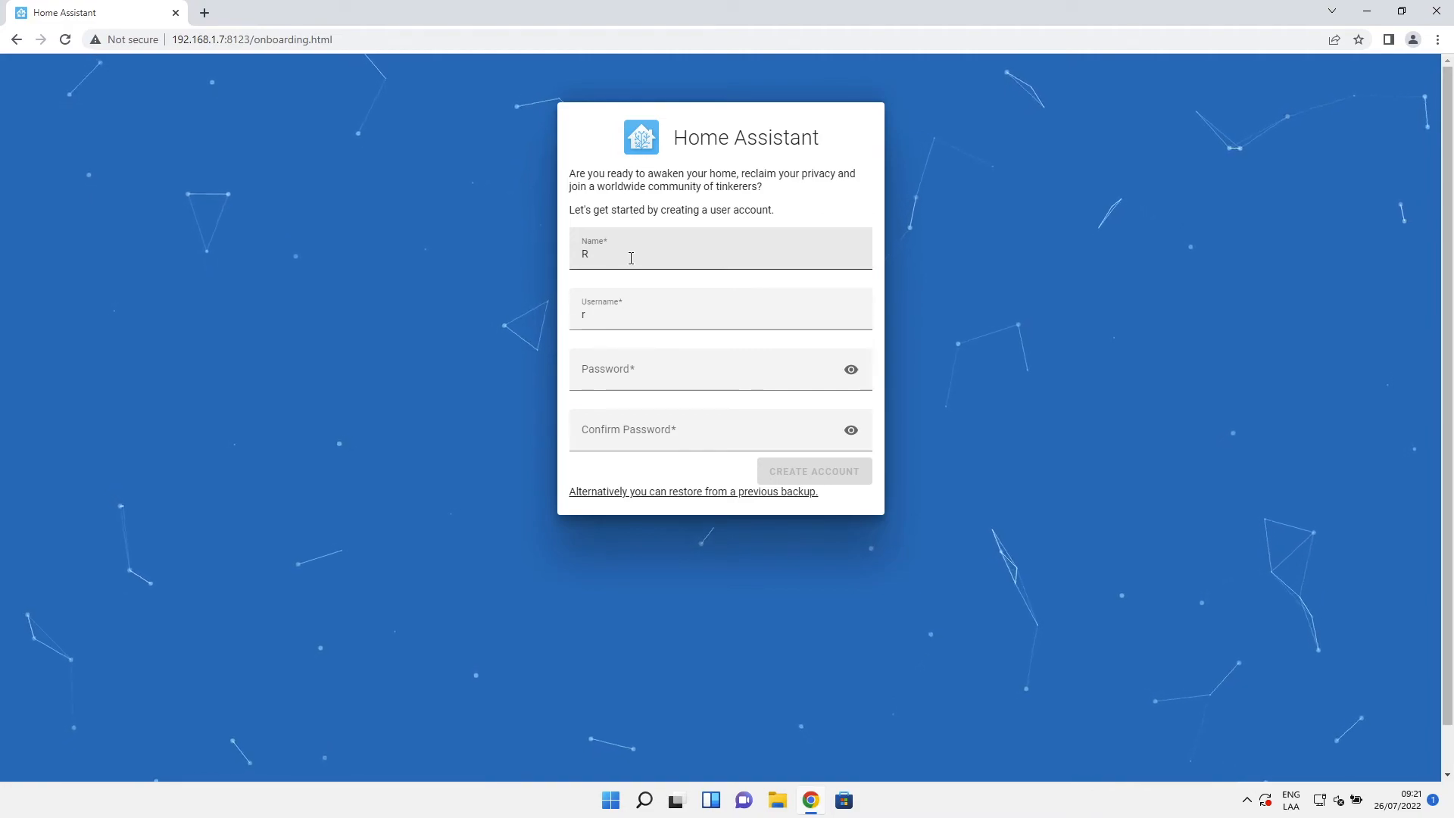
{"action": "type", "text": "u"}
{"action": "left_click", "coordinate": [630, 258]}
{"action": "type", "text": "b"}
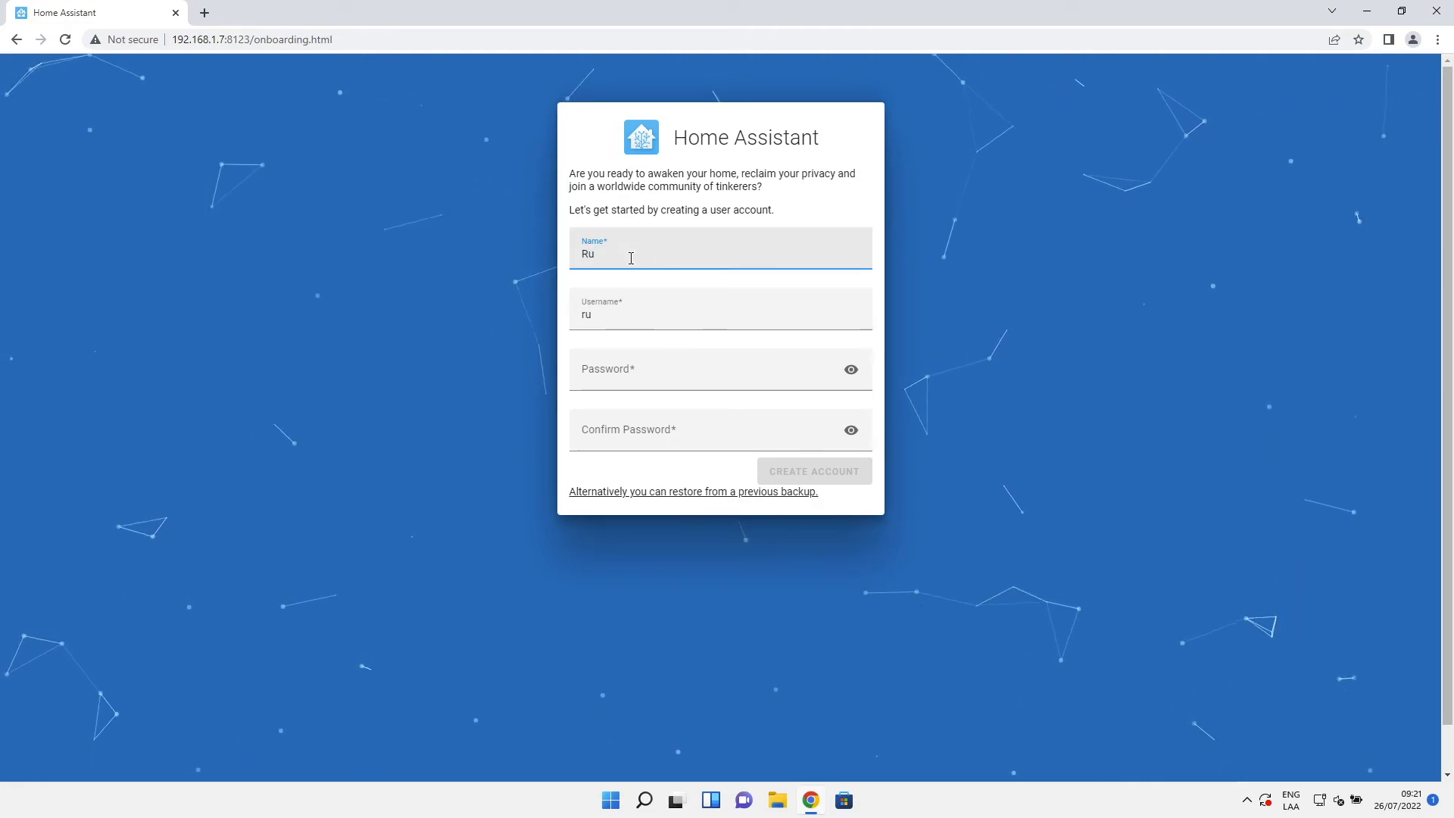
{"action": "type", "text": "y"}
{"action": "key", "text": "Tab"}
{"action": "key", "text": "Tab"}
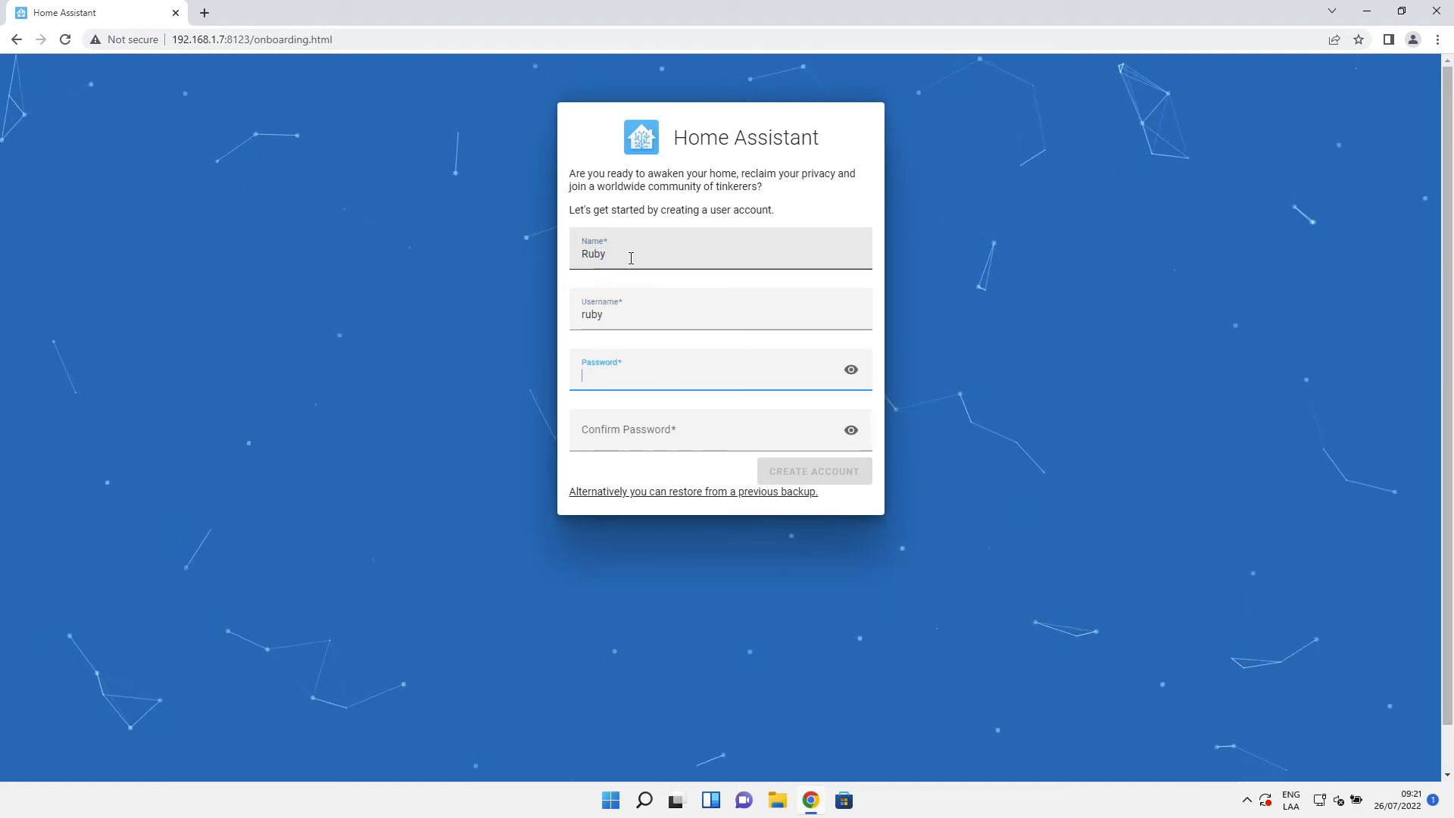
Step: Enter the account password for the new Home Assistant user
{"action": "type", "text": "•"}
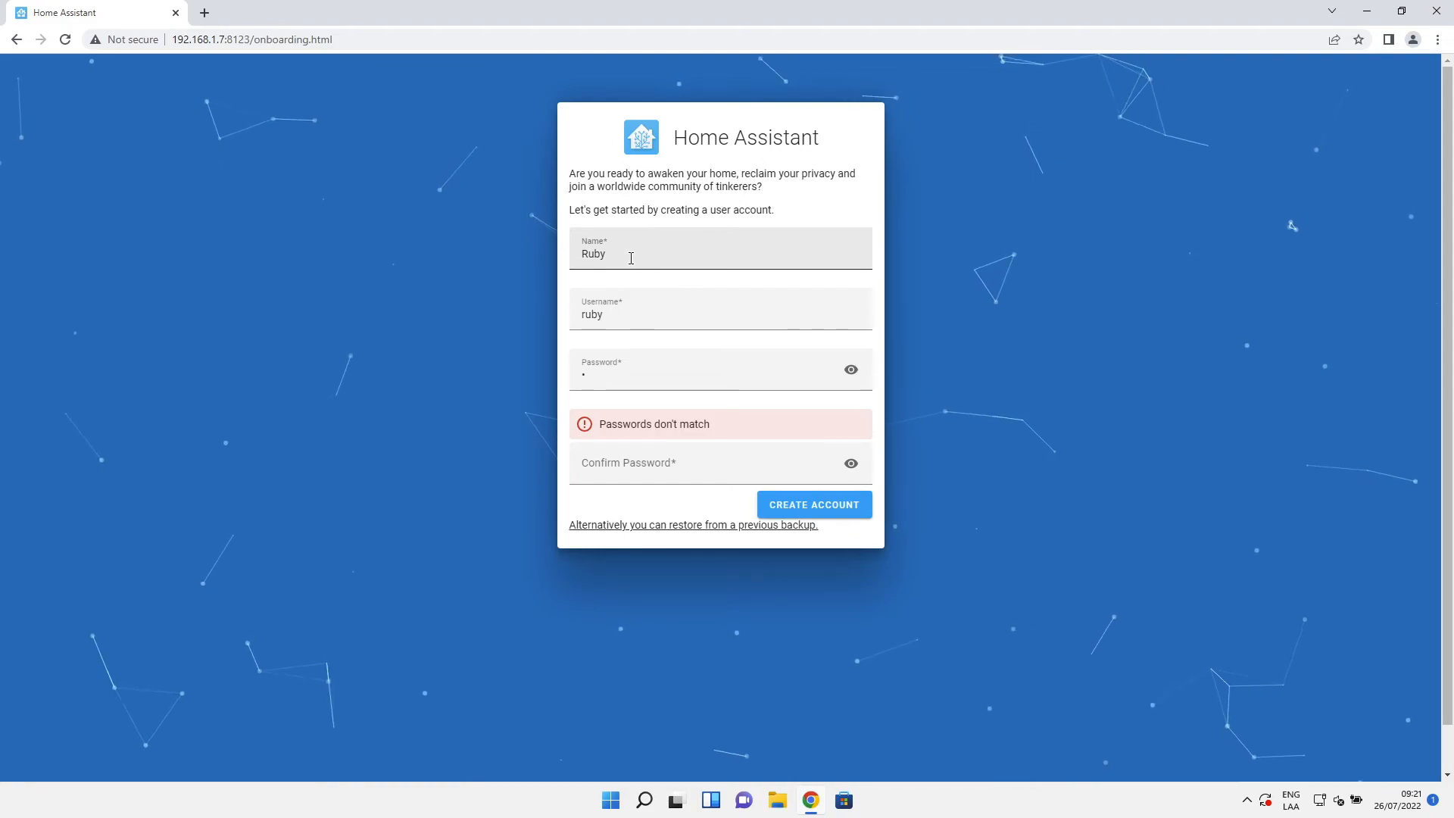
{"action": "left_click", "coordinate": [595, 375]}
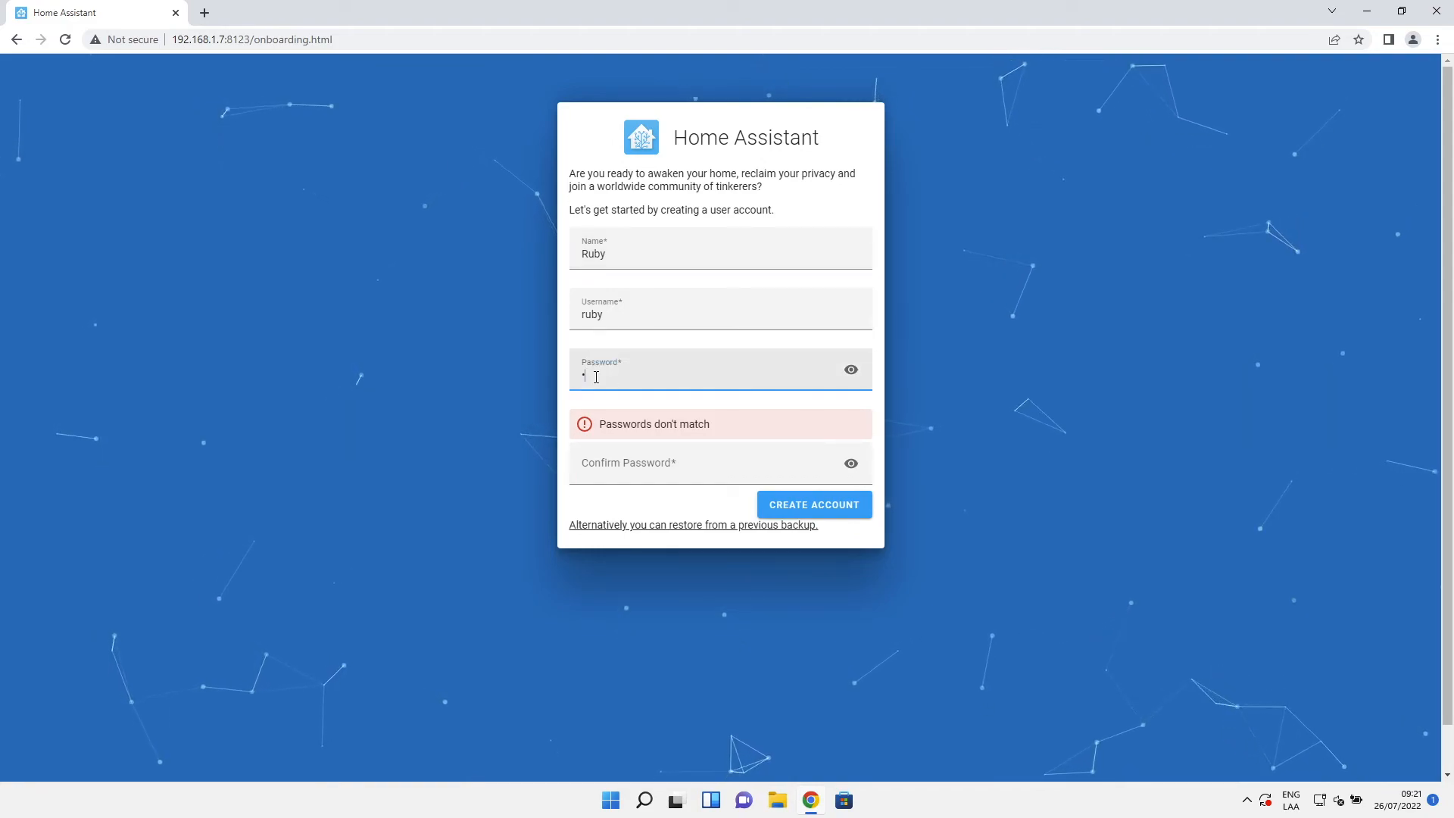
{"action": "type", "text": "•"}
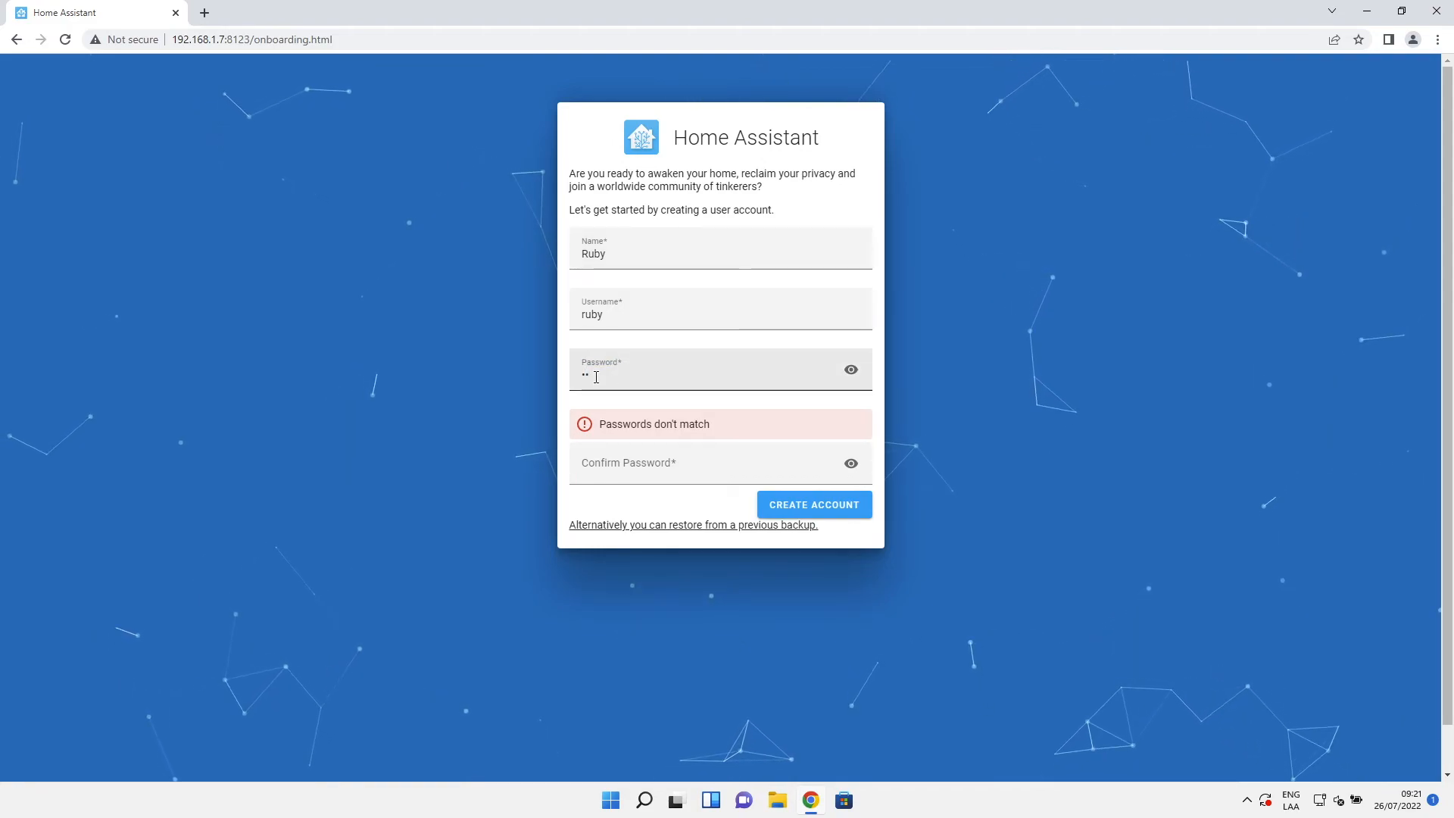
{"action": "left_click", "coordinate": [596, 377]}
{"action": "type", "text": "••"}
{"action": "key", "text": "Tab"}
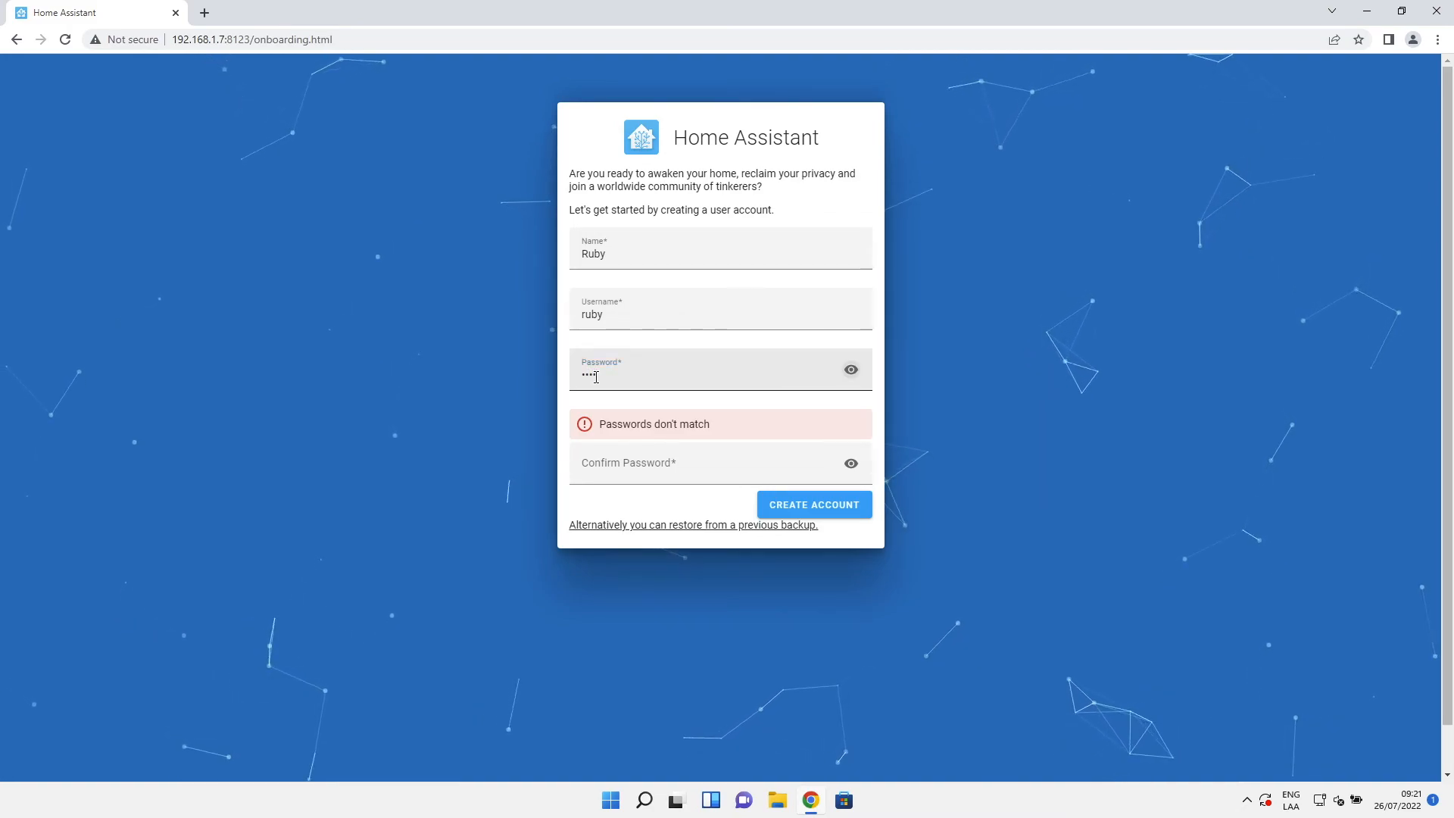
Step: Repeat the account password in the confirmation field and create the account
{"action": "left_click", "coordinate": [631, 478]}
{"action": "type", "text": "•"}
{"action": "left_click", "coordinate": [631, 477]}
{"action": "type", "text": "•••"}
{"action": "left_click", "coordinate": [793, 472]}
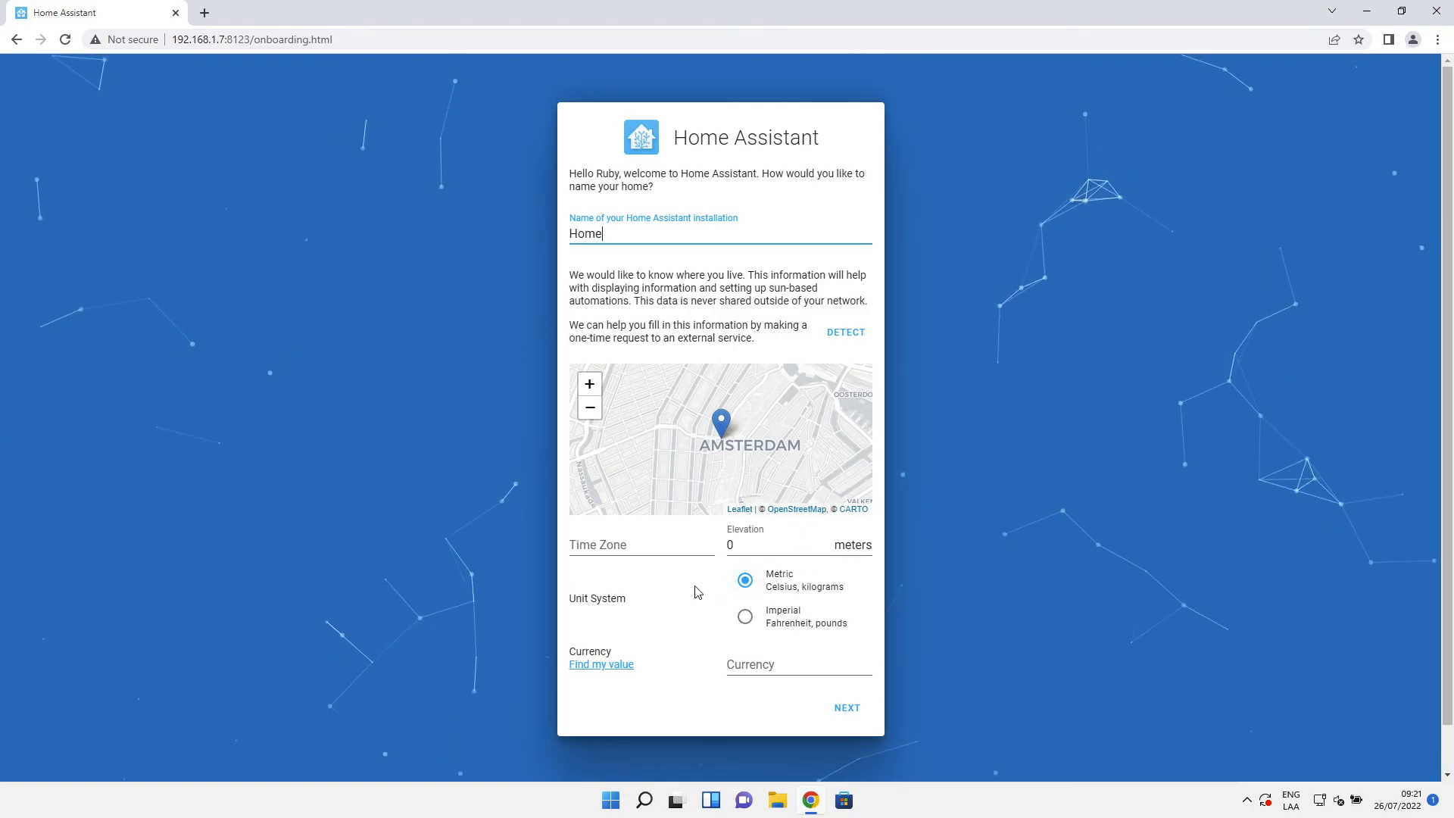
Step: Detect the home's location, time zone and currency automatically, and accept them with the Metric unit system and installation name Home
{"action": "left_click", "coordinate": [850, 336]}
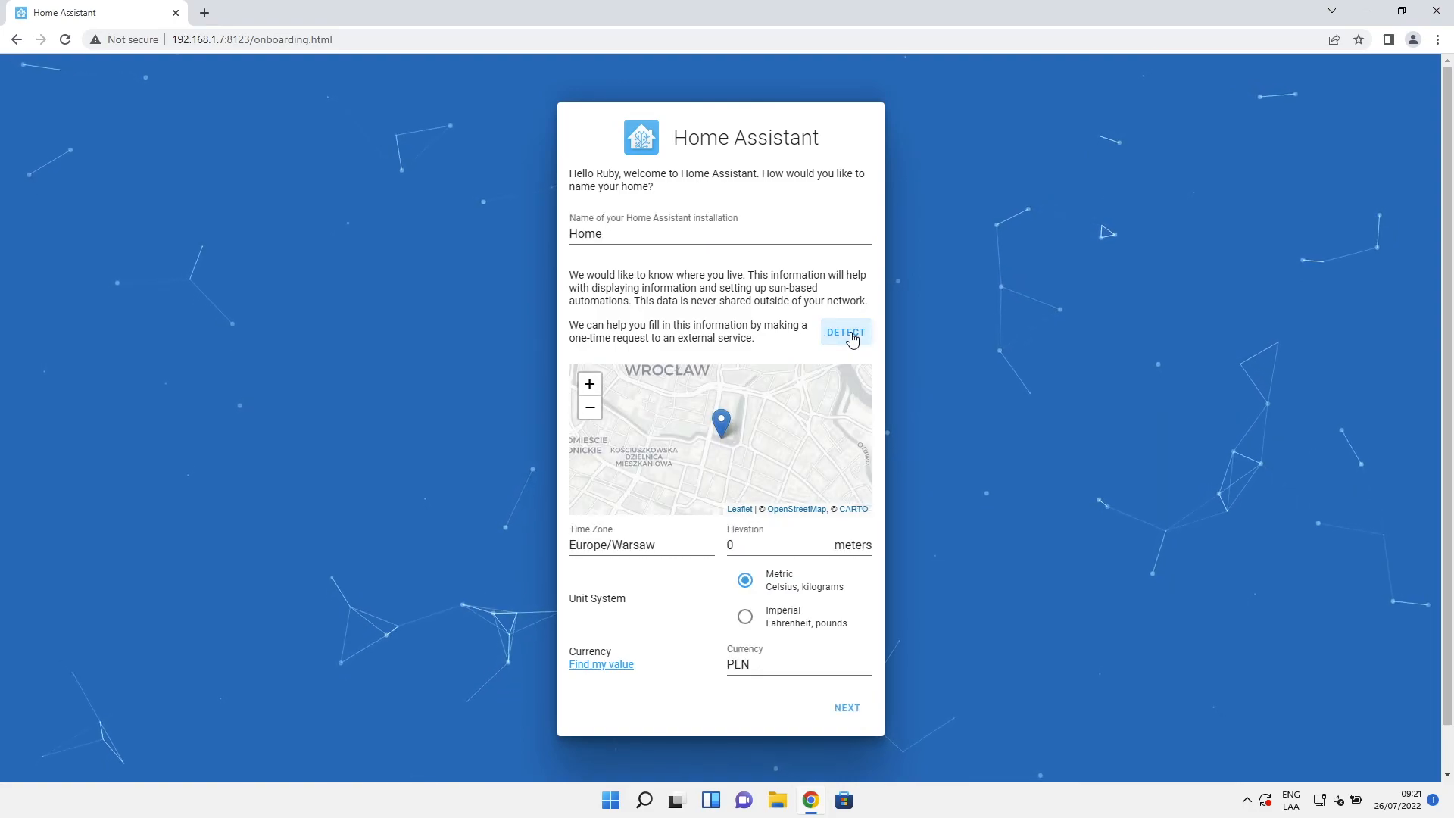
{"action": "left_click", "coordinate": [845, 710]}
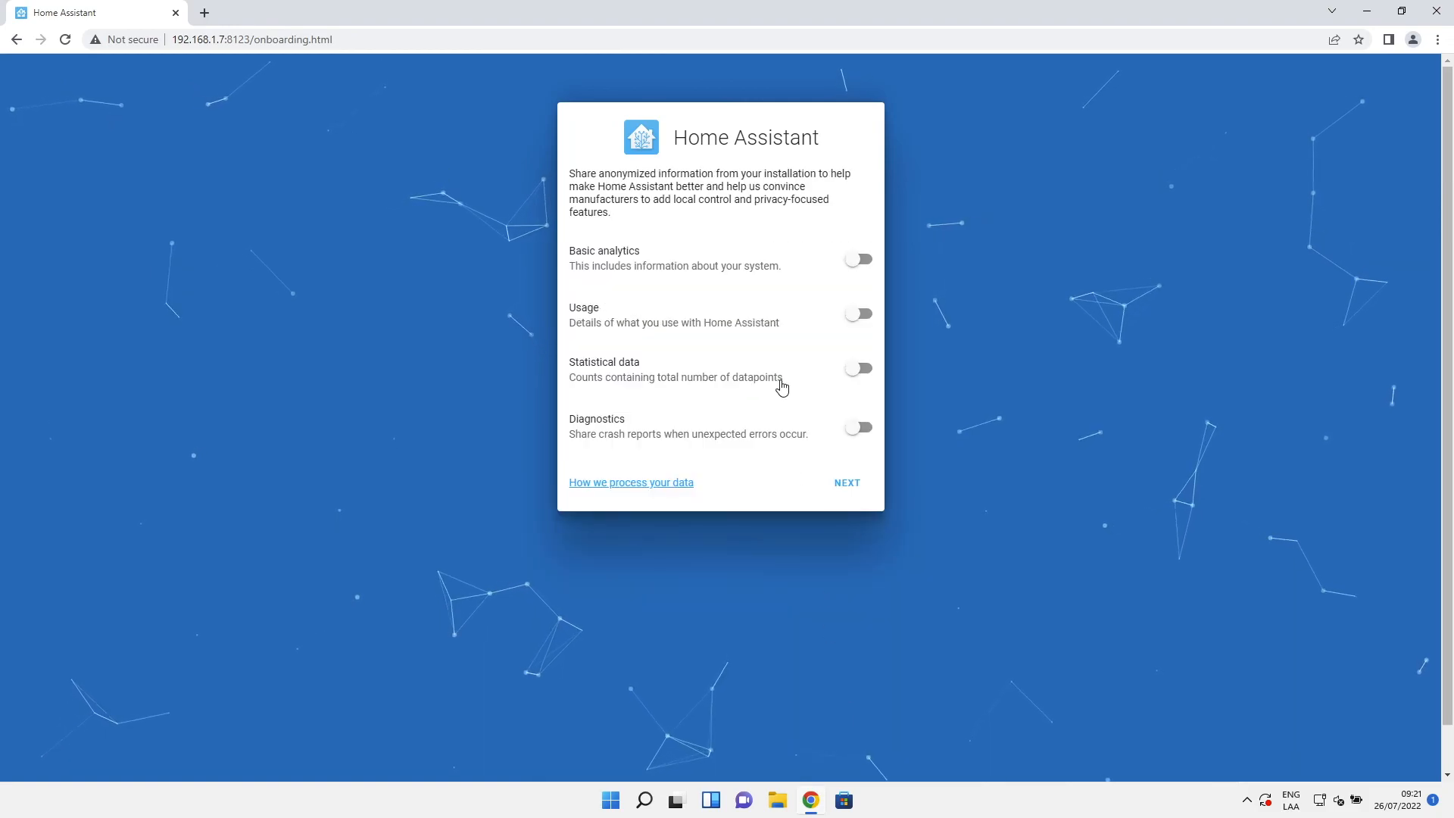
Step: Continue with all analytics sharing options off, and finish onboarding without setting up any integrations
{"action": "left_click", "coordinate": [842, 486]}
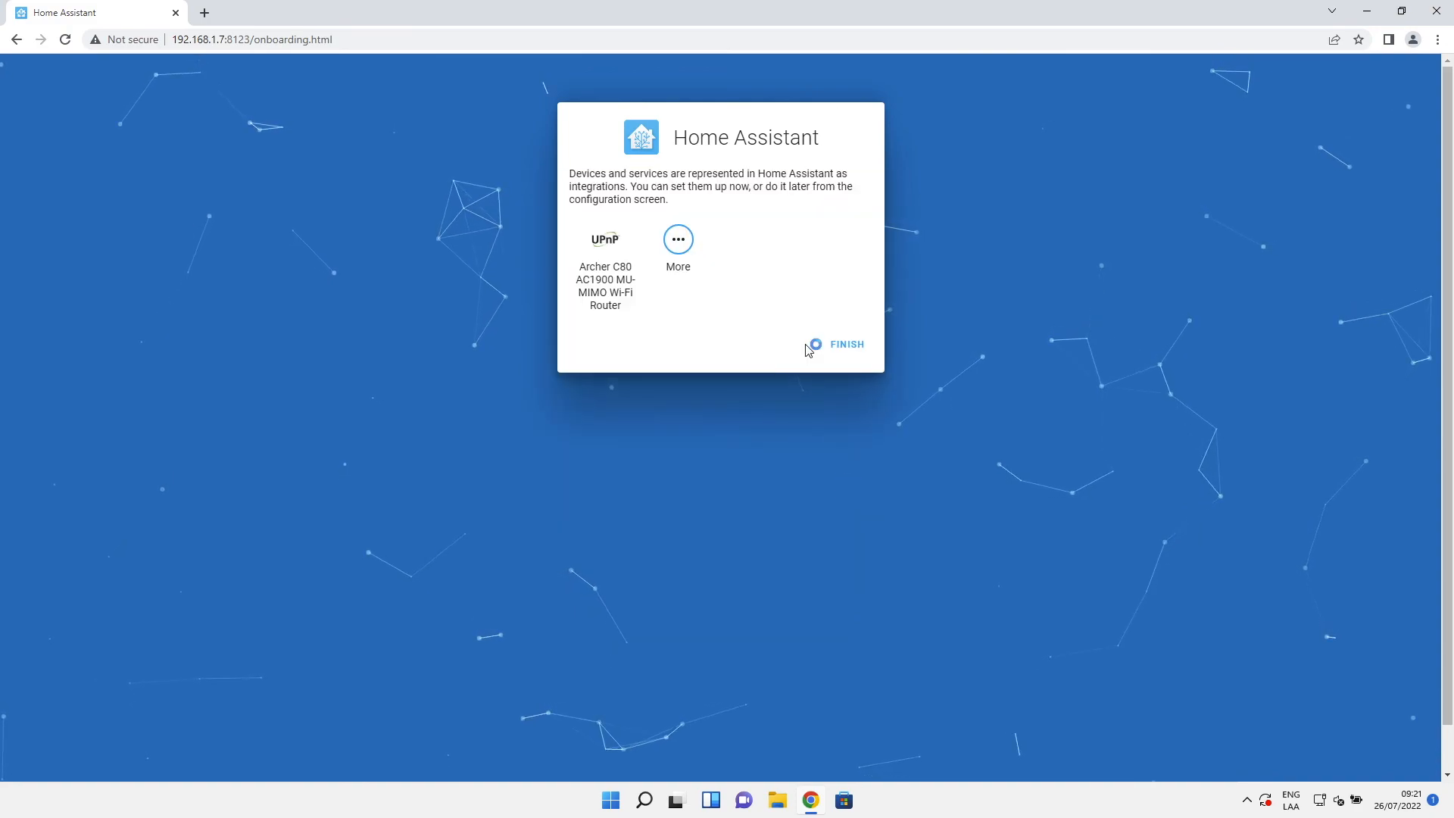
{"action": "left_click", "coordinate": [839, 347]}
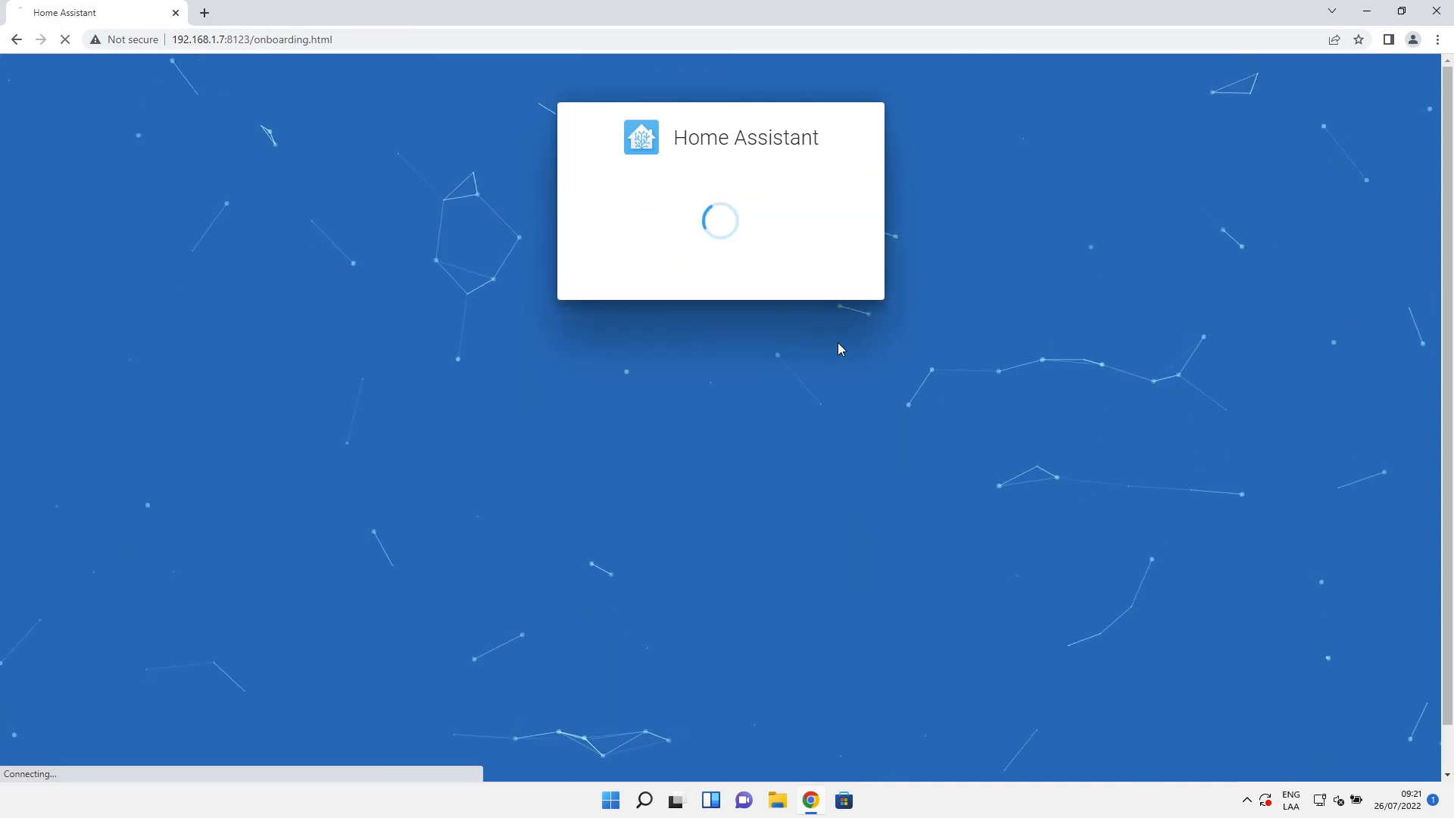